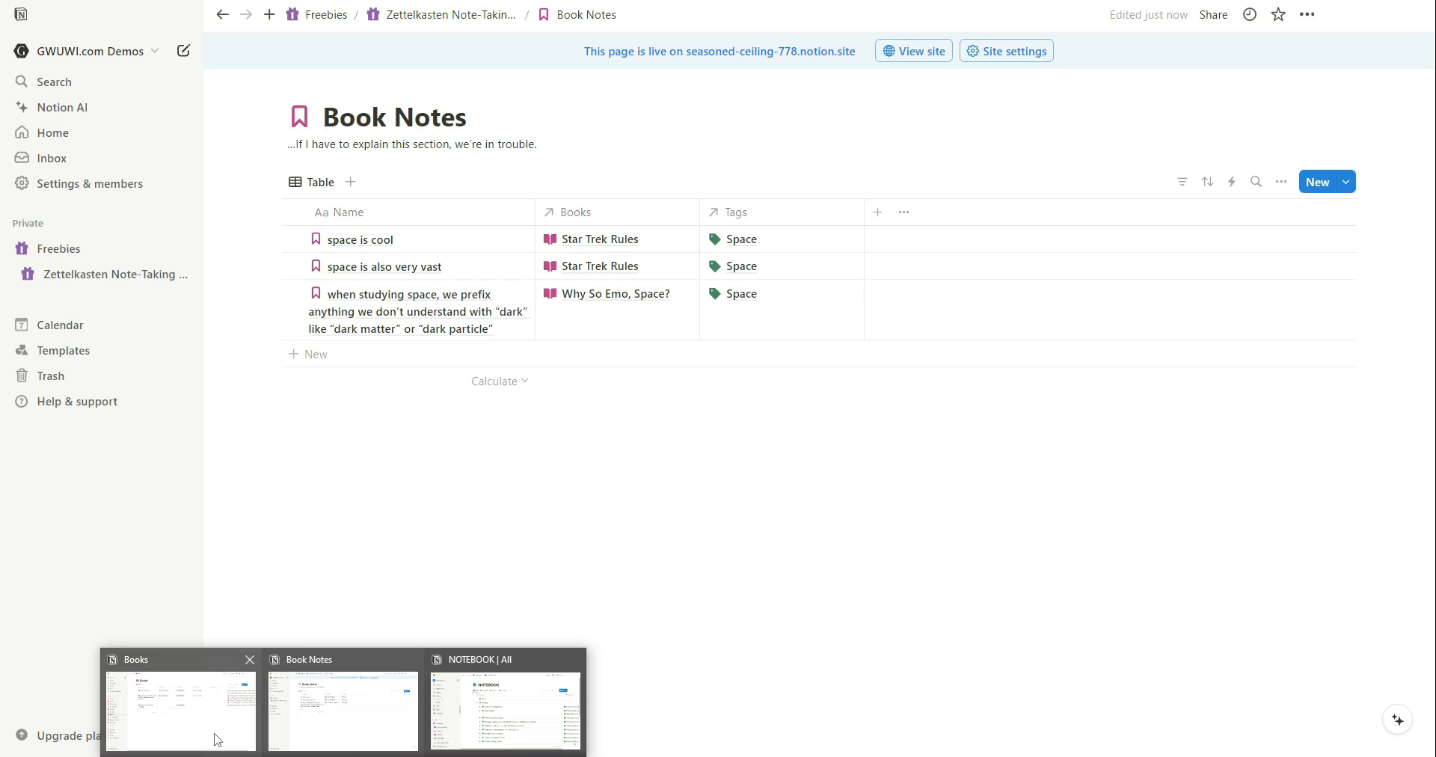
# Open the Slow Productivity book page from the Books database in the personal workspace.
pyautogui.click(216, 737)
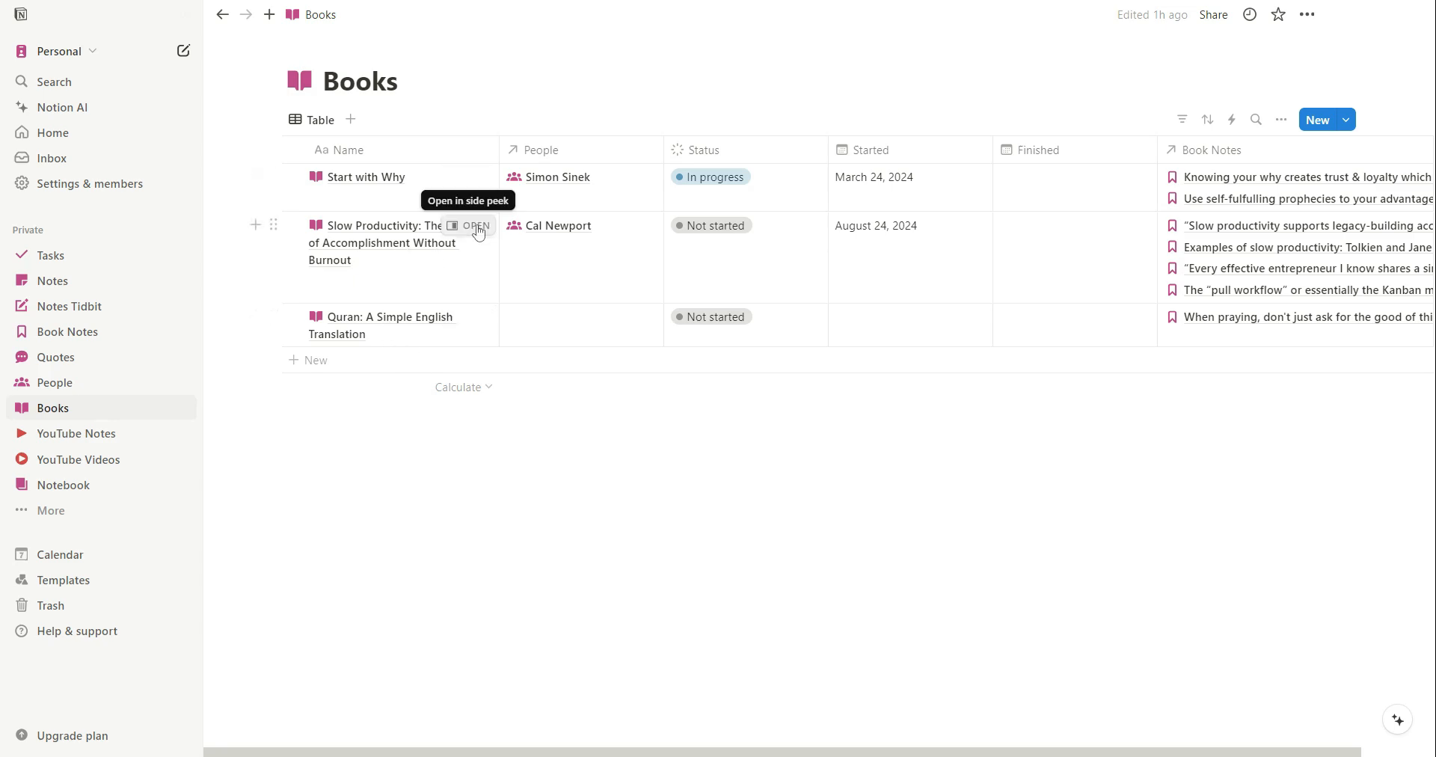
pyautogui.hotkey('ctrl', '\\')
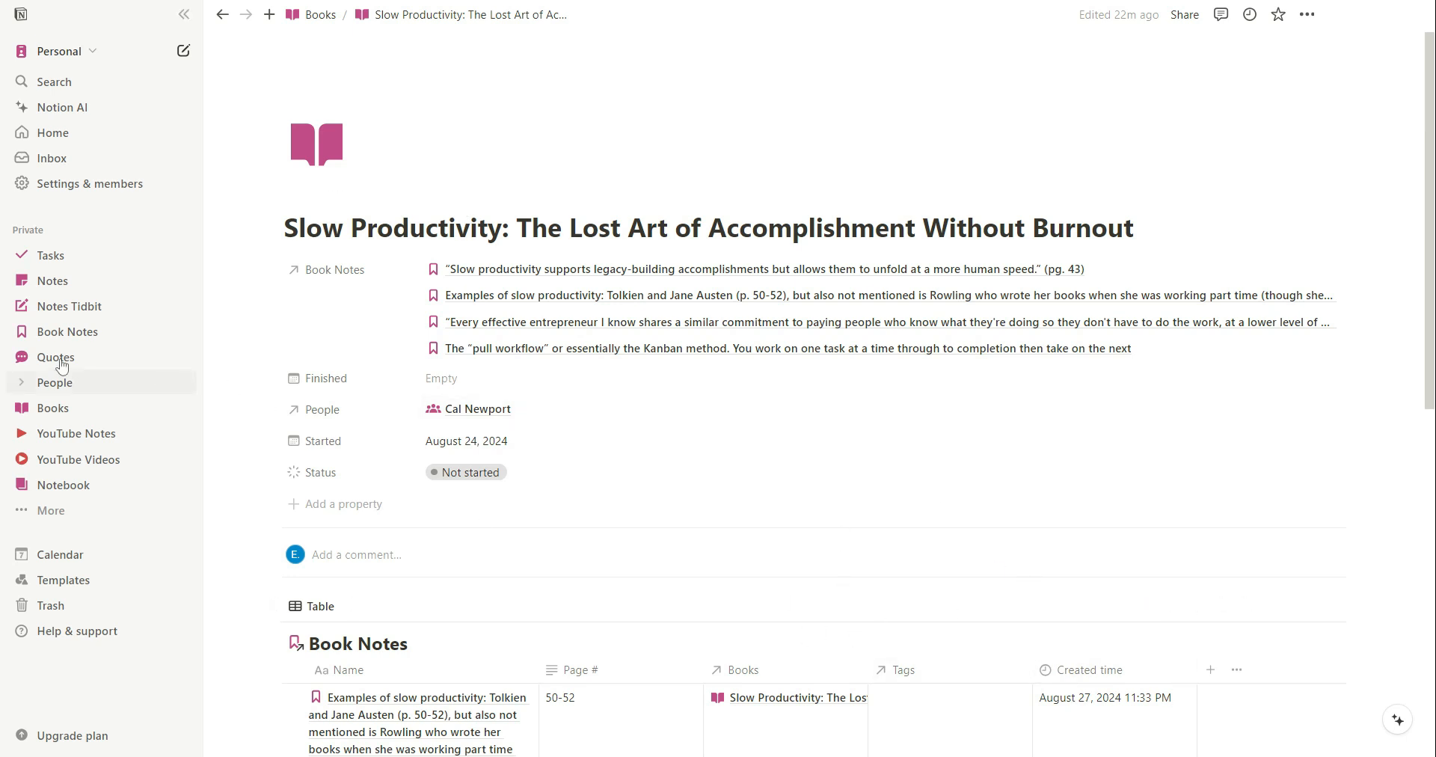
pyautogui.click(54, 410)
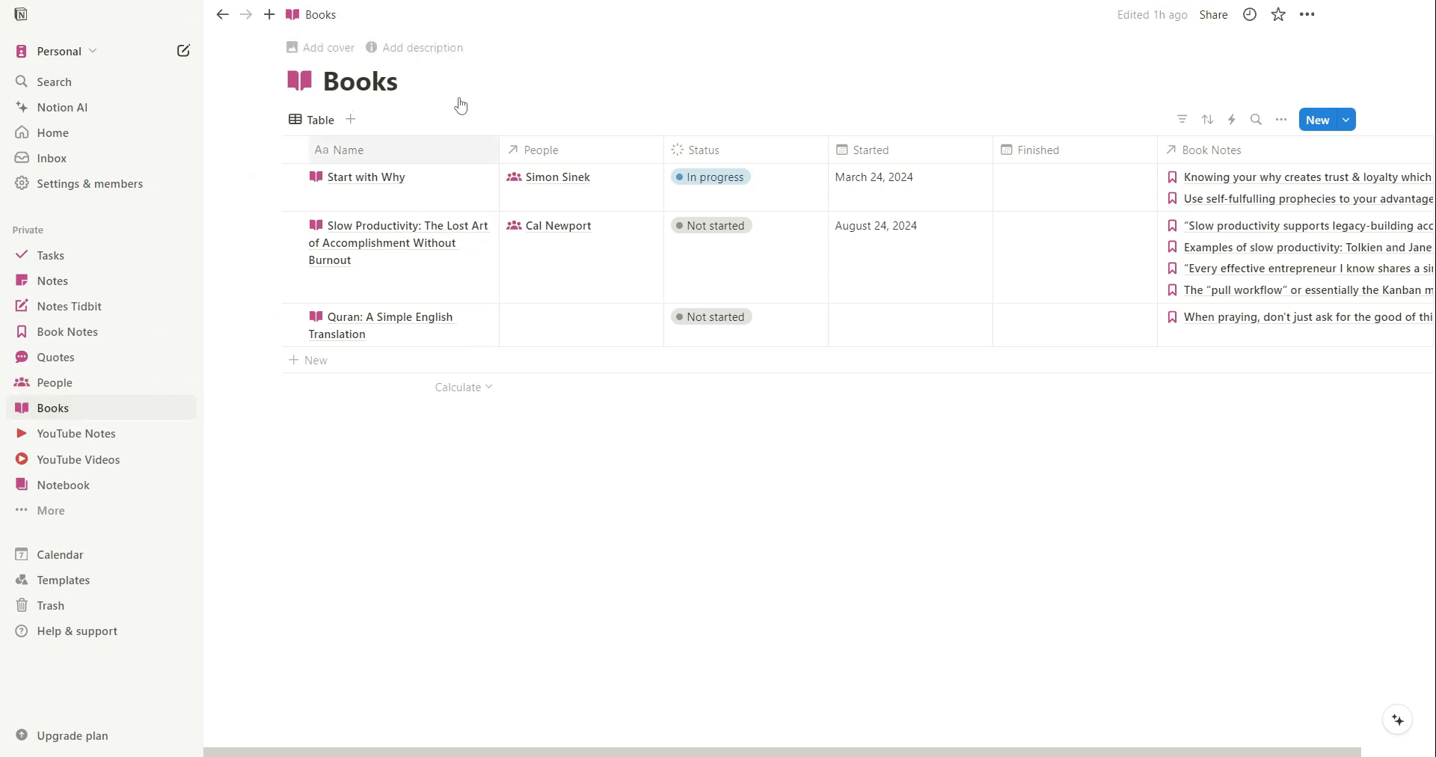
pyautogui.hotkey('ctrl', '\\')
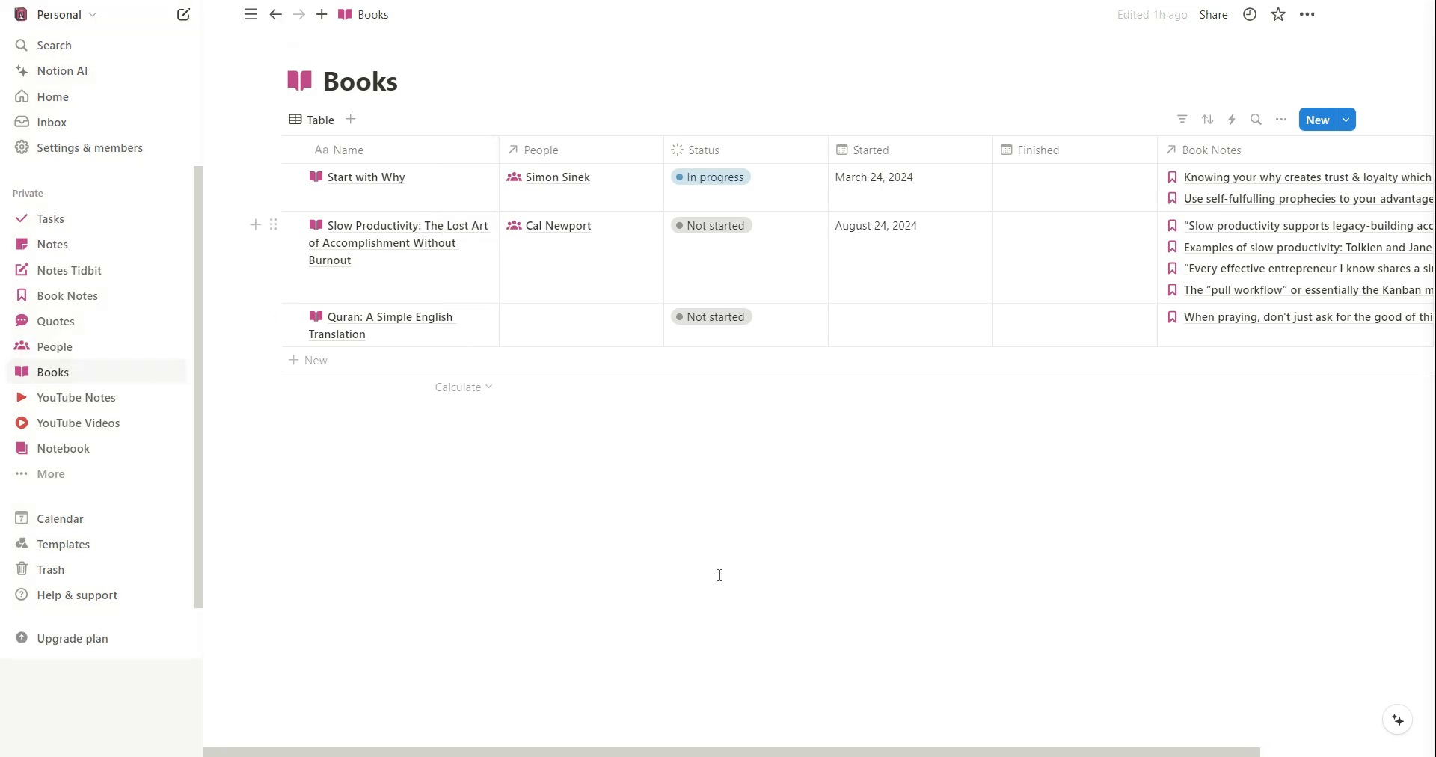
pyautogui.click(419, 228)
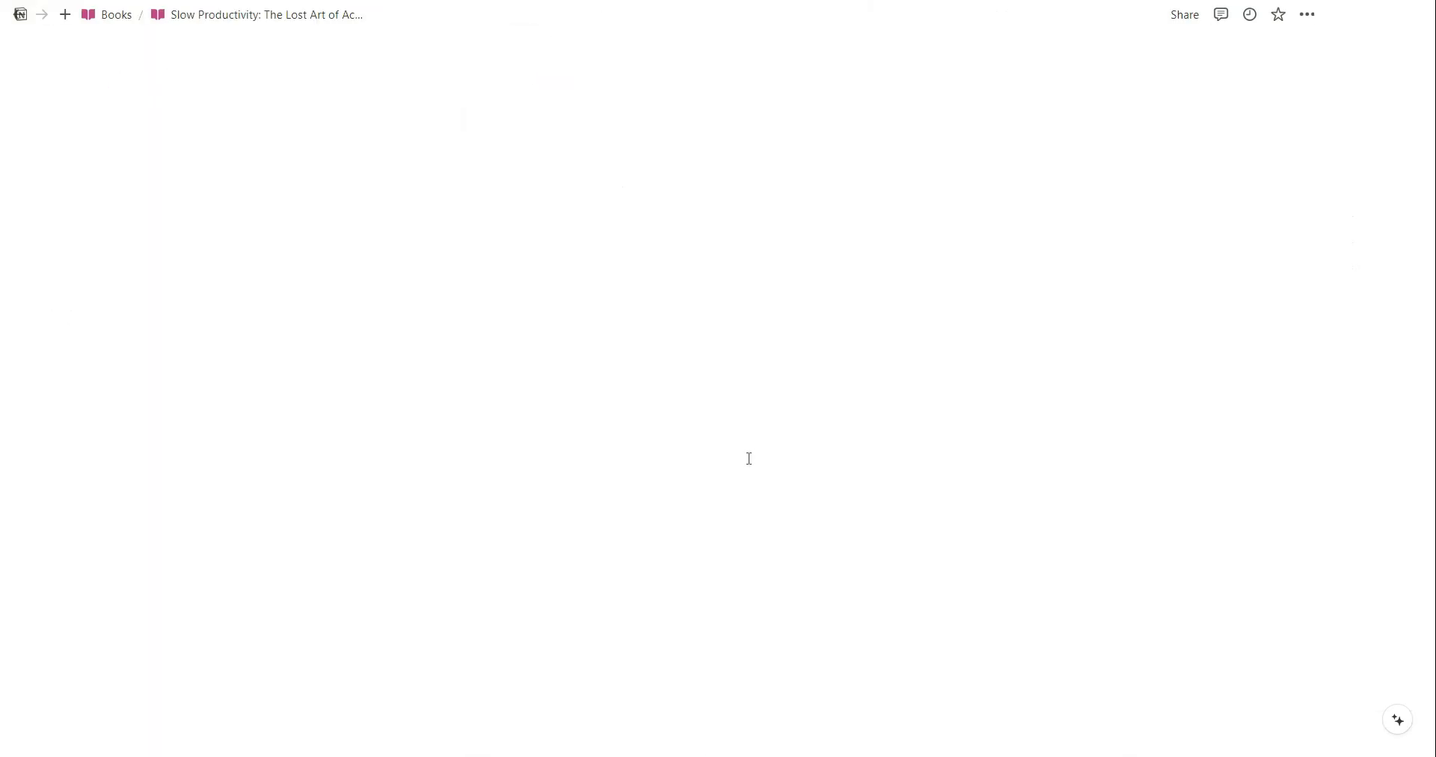
pyautogui.hotkey('ctrl', '\\')
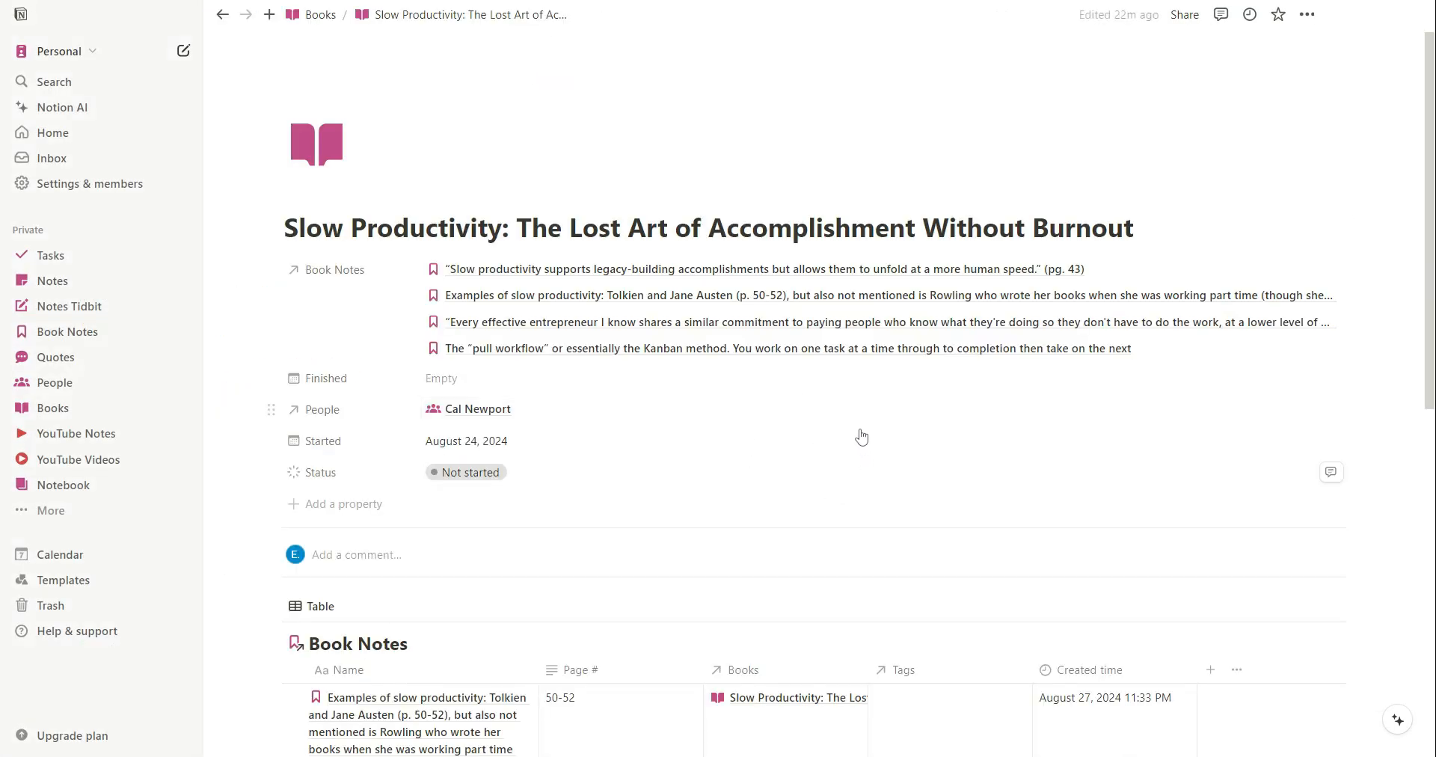
pyautogui.scroll(-7, 936, 467)
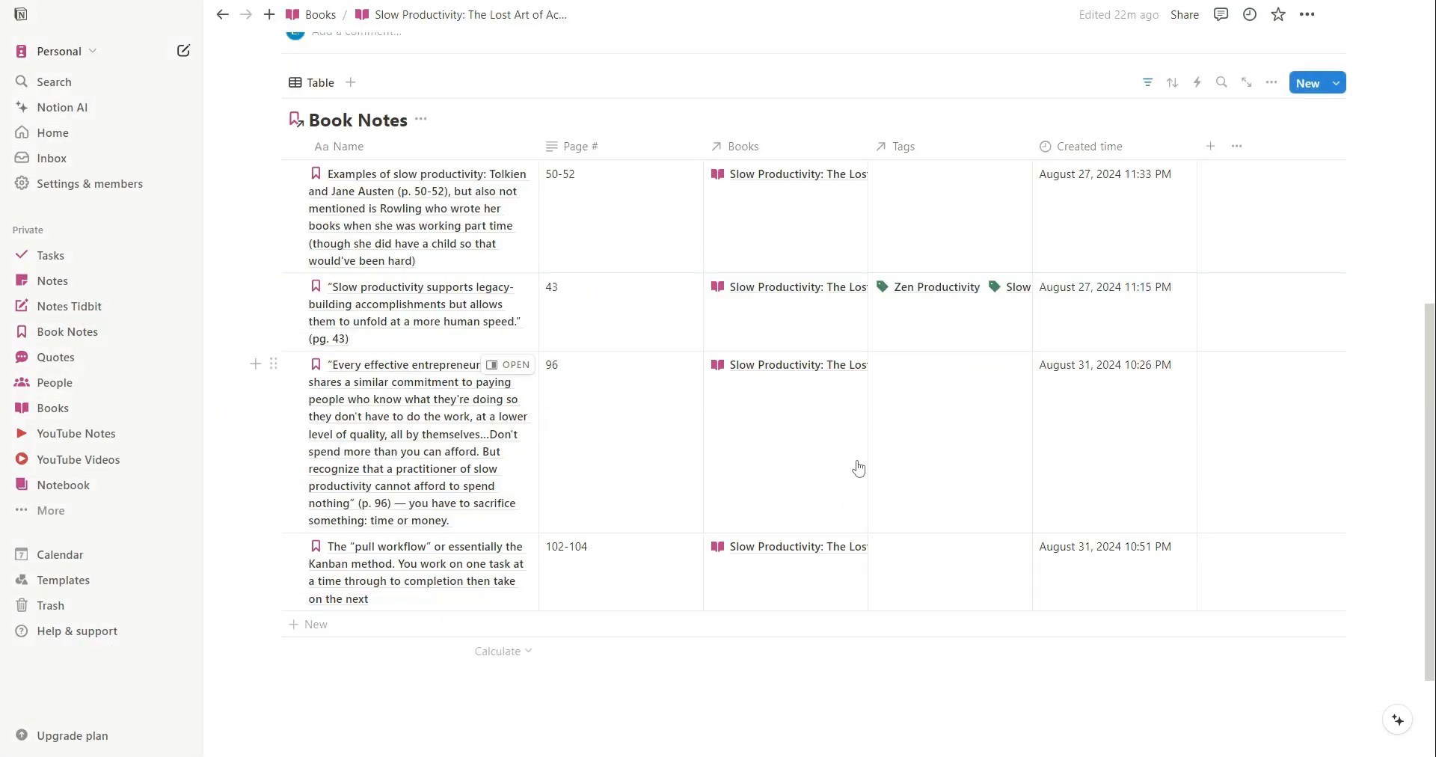
pyautogui.click(501, 701)
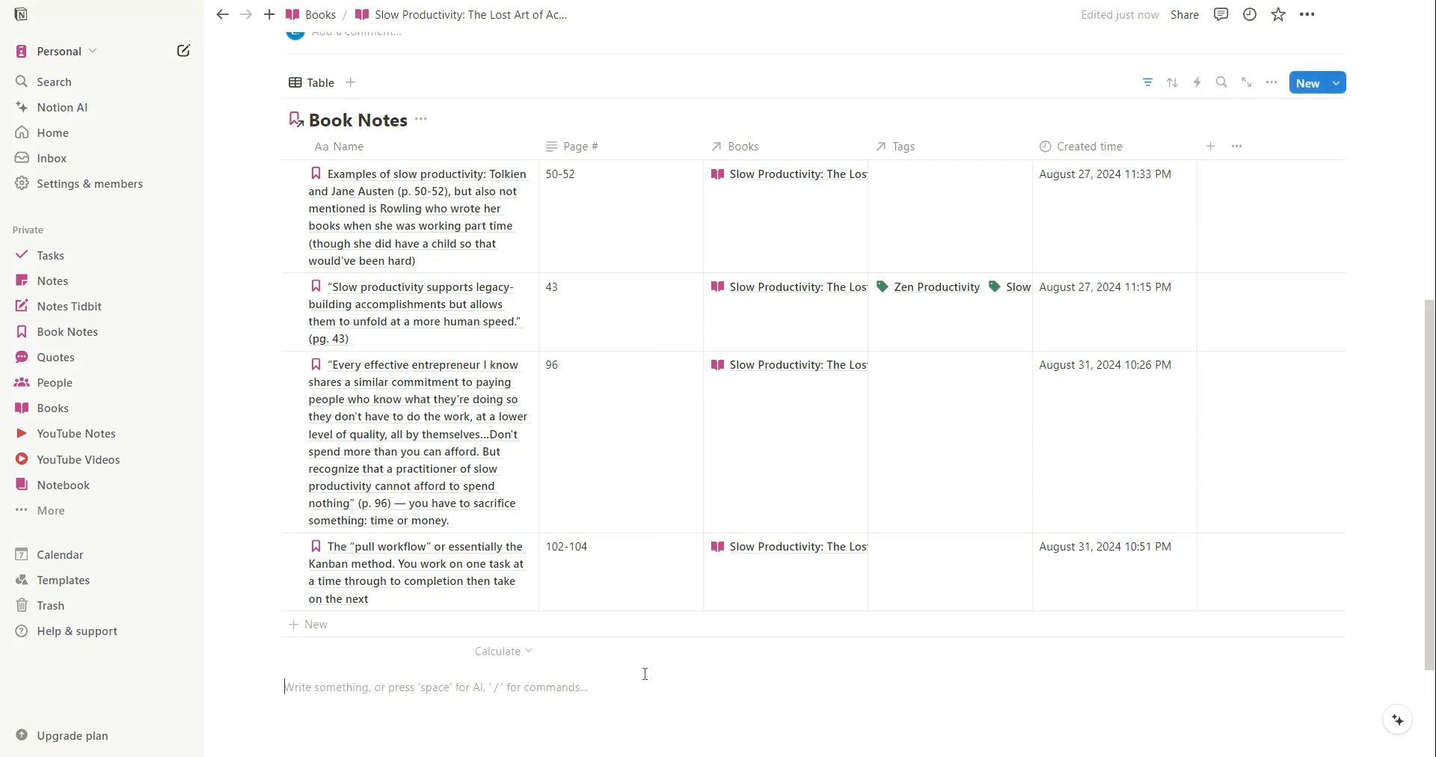
pyautogui.write('regular notes')
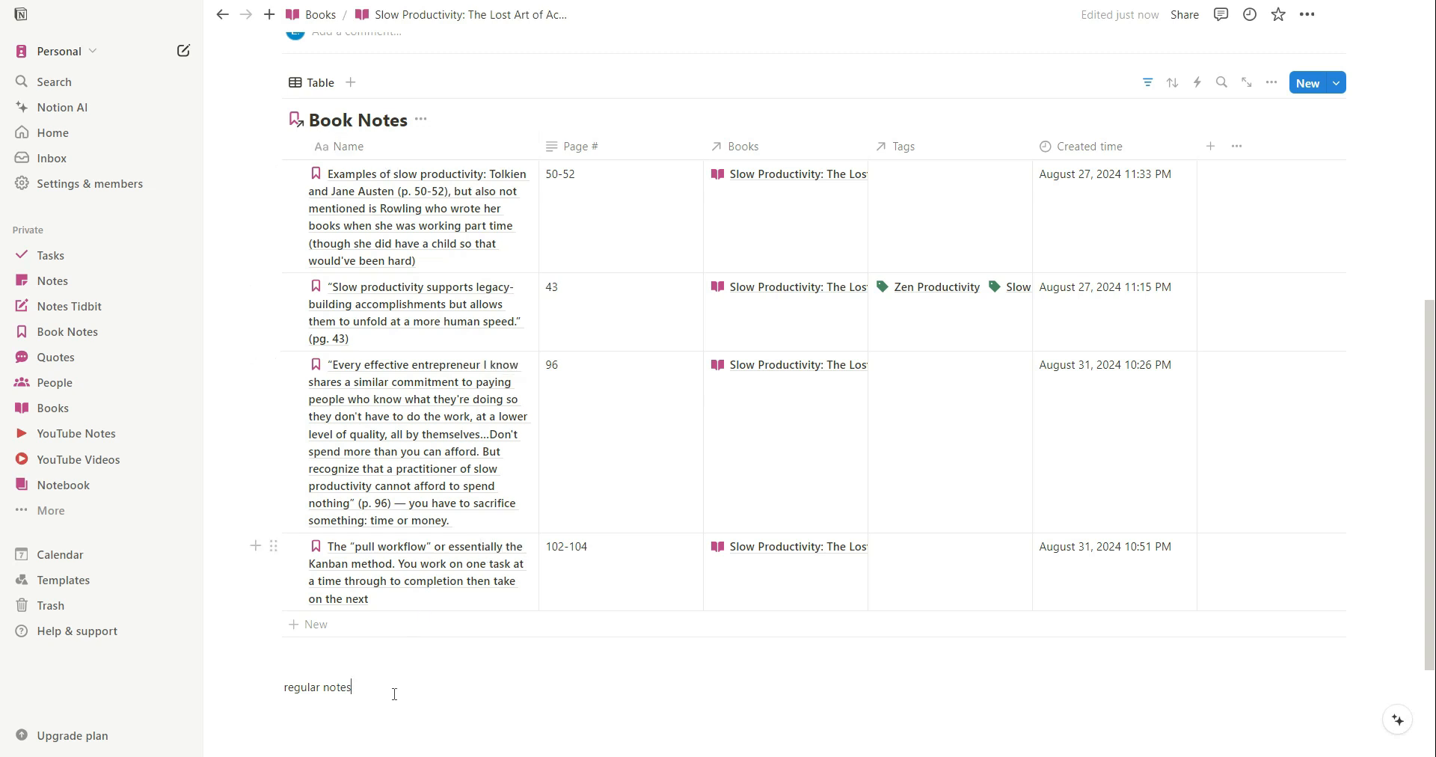
pyautogui.moveTo(378, 698); pyautogui.dragTo(241, 685)
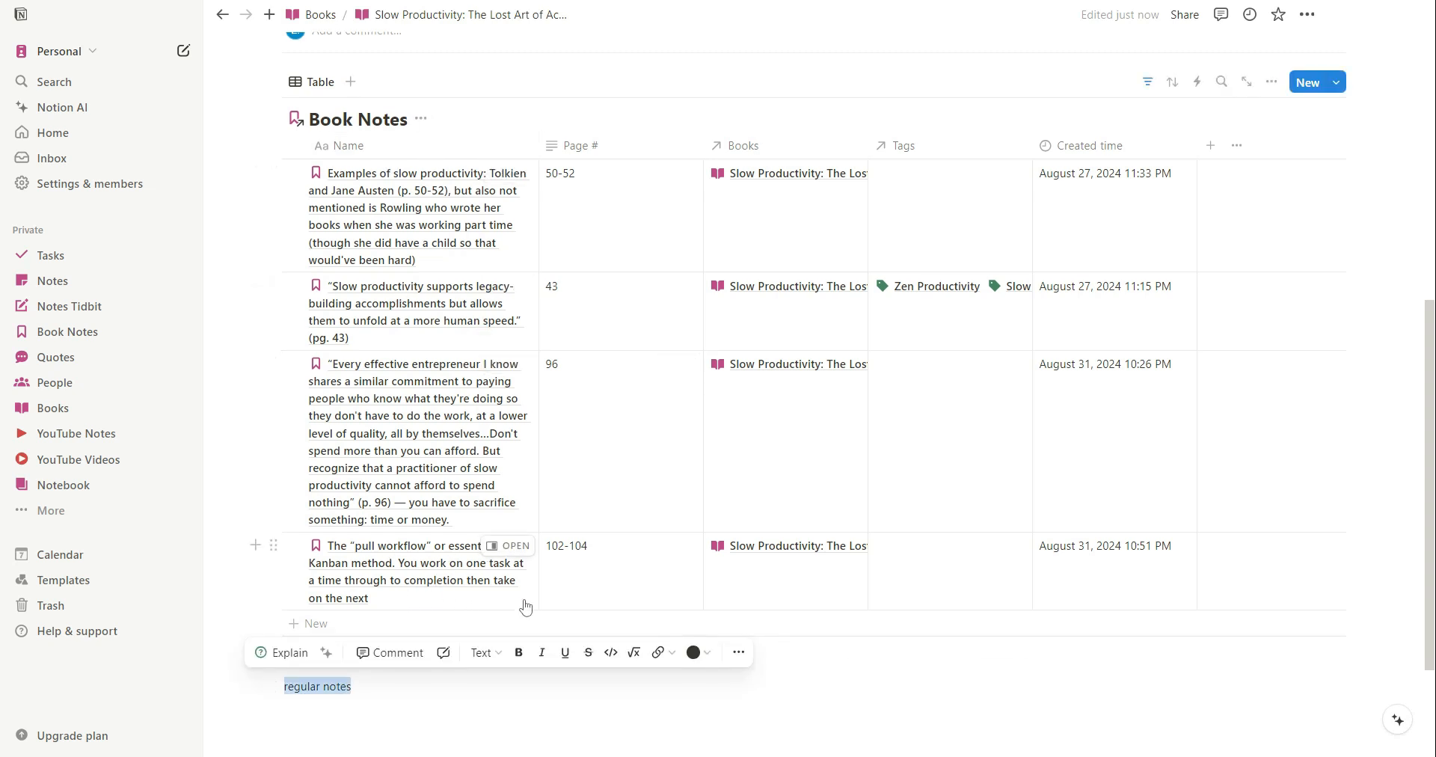
pyautogui.press('BackSpace')
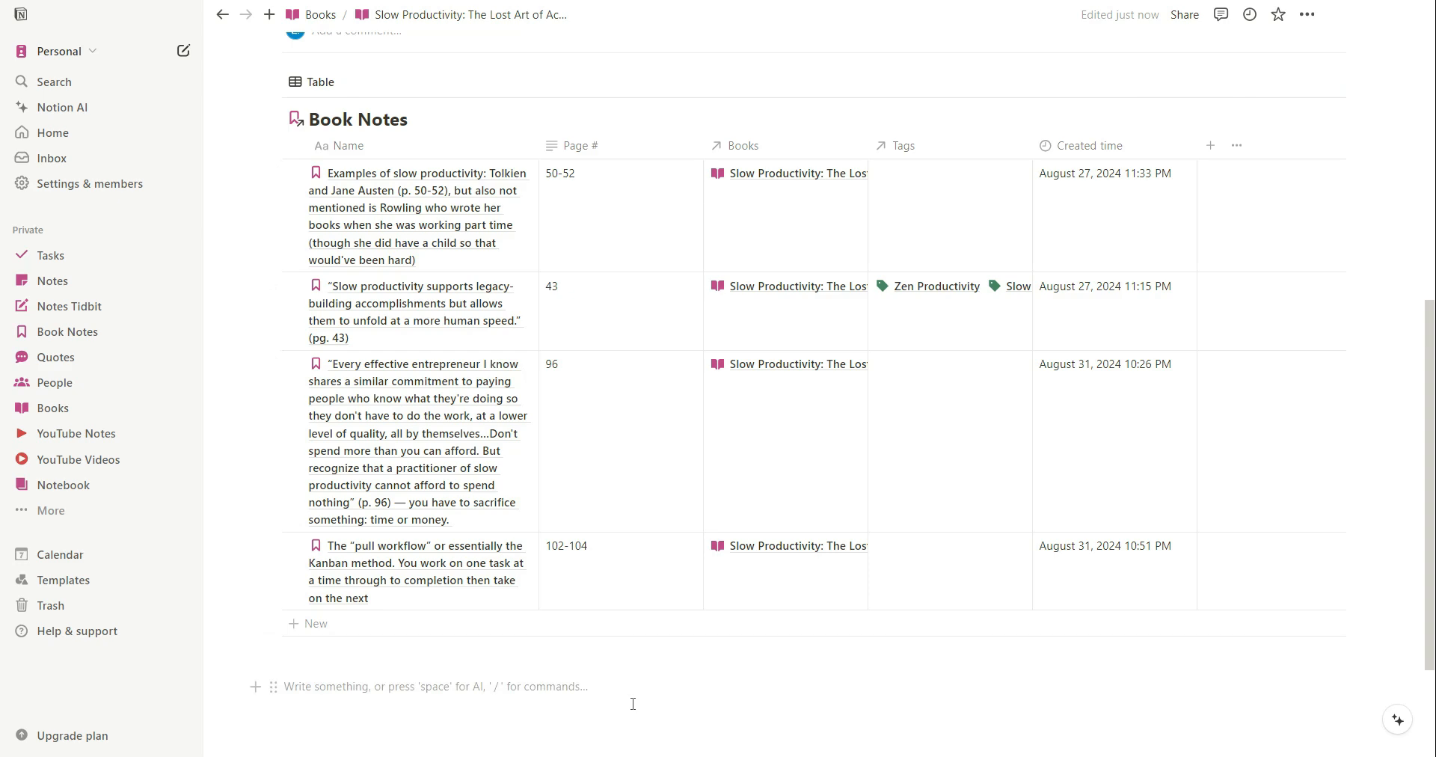
pyautogui.press('BackSpace')
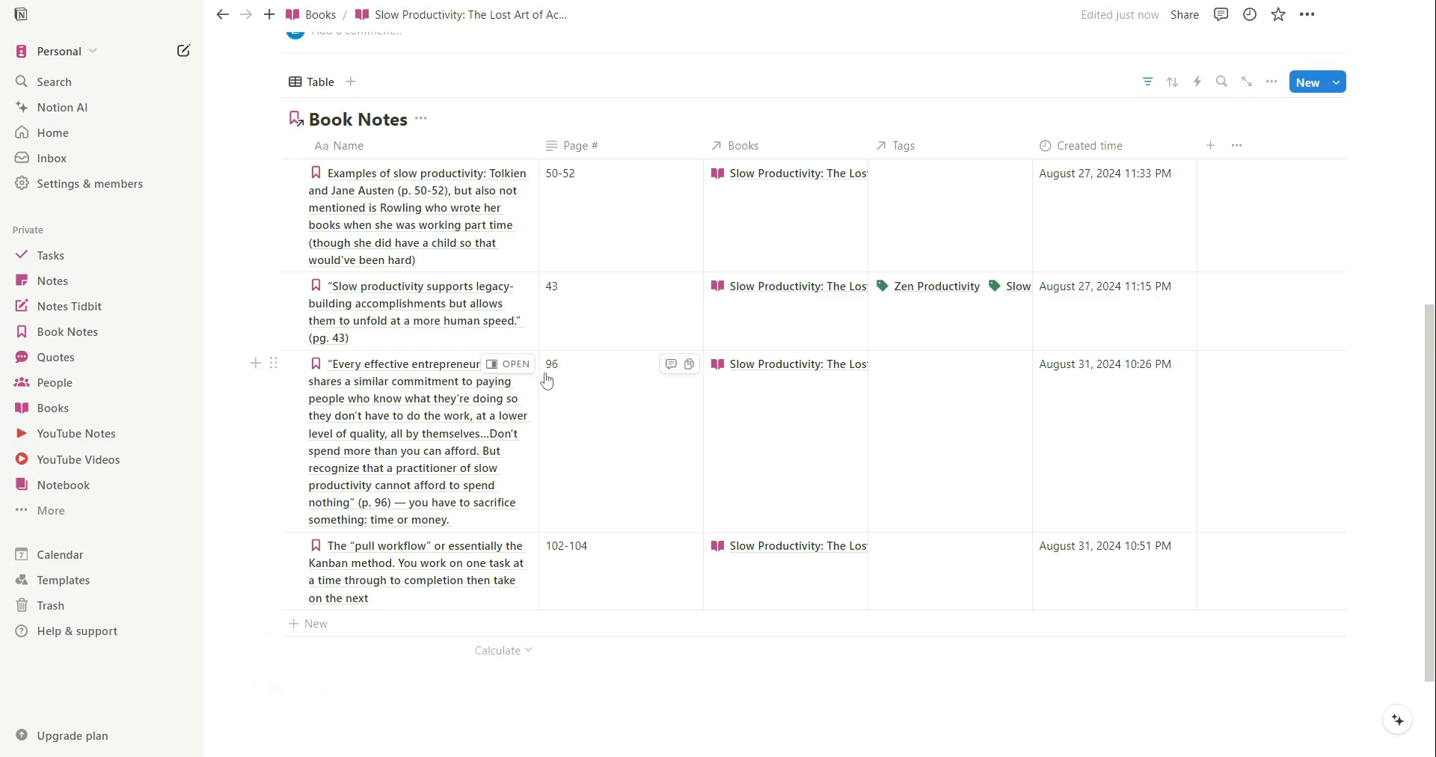
# Review the book page's Book Notes relation and the linked Book Notes table beneath it.
pyautogui.scroll(3, 666, 396)
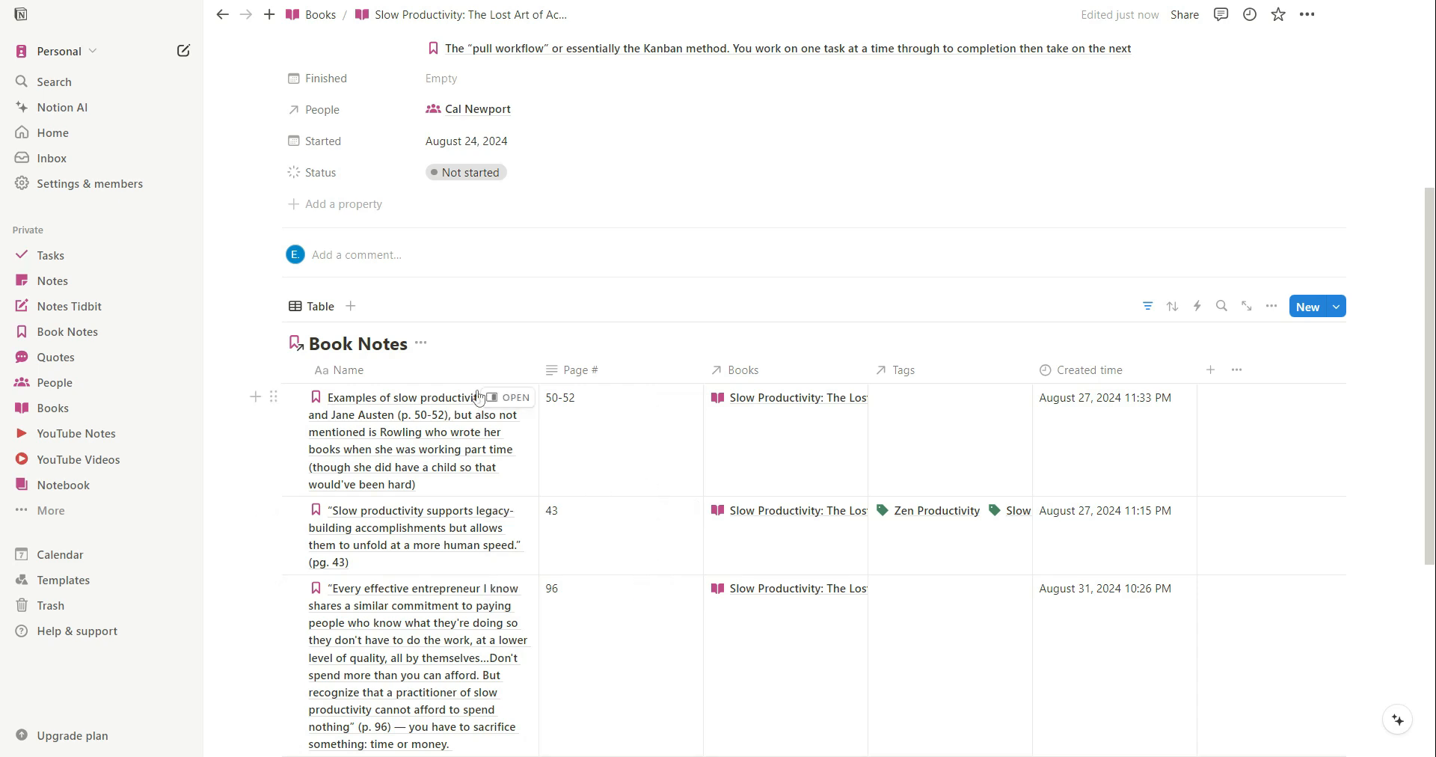
pyautogui.scroll(4, 580, 501)
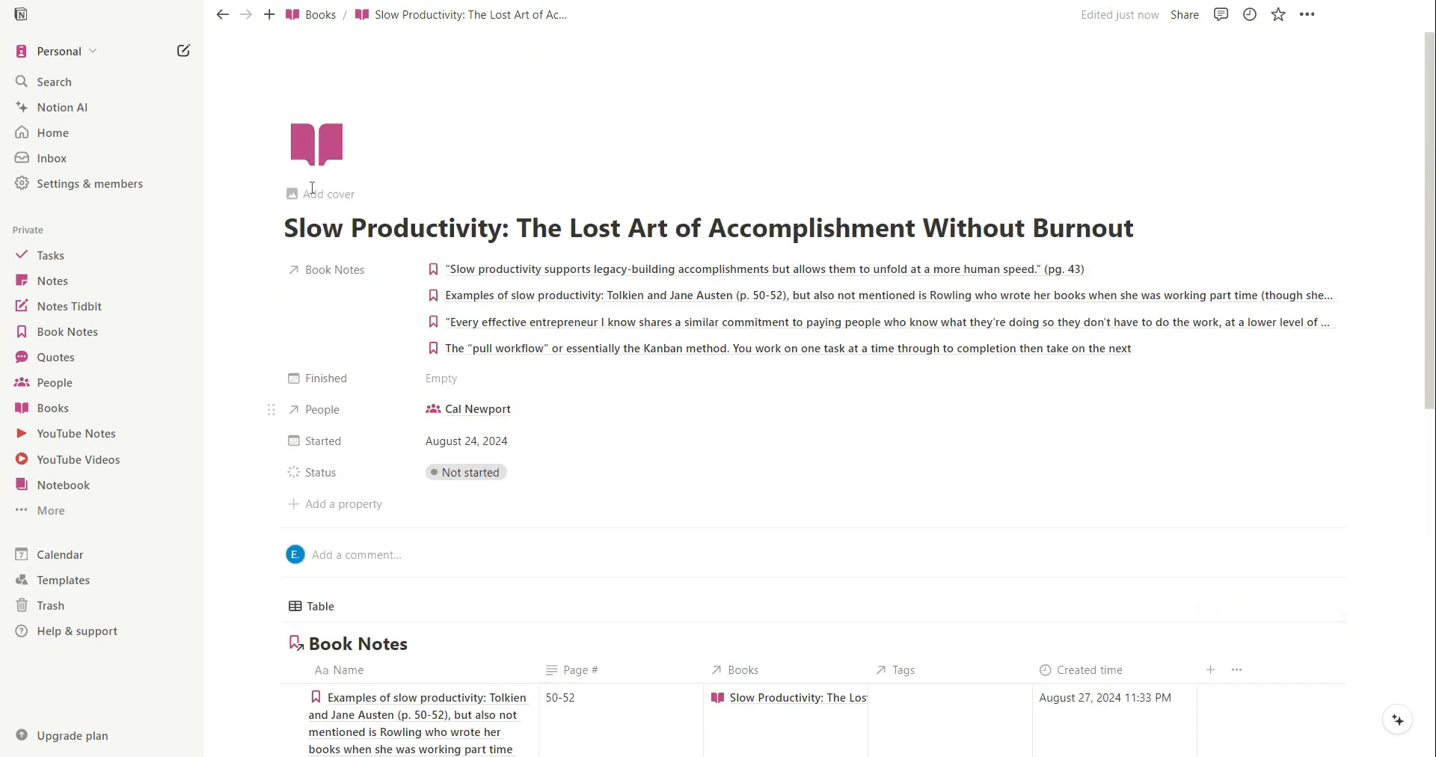
pyautogui.scroll(-5, 860, 539)
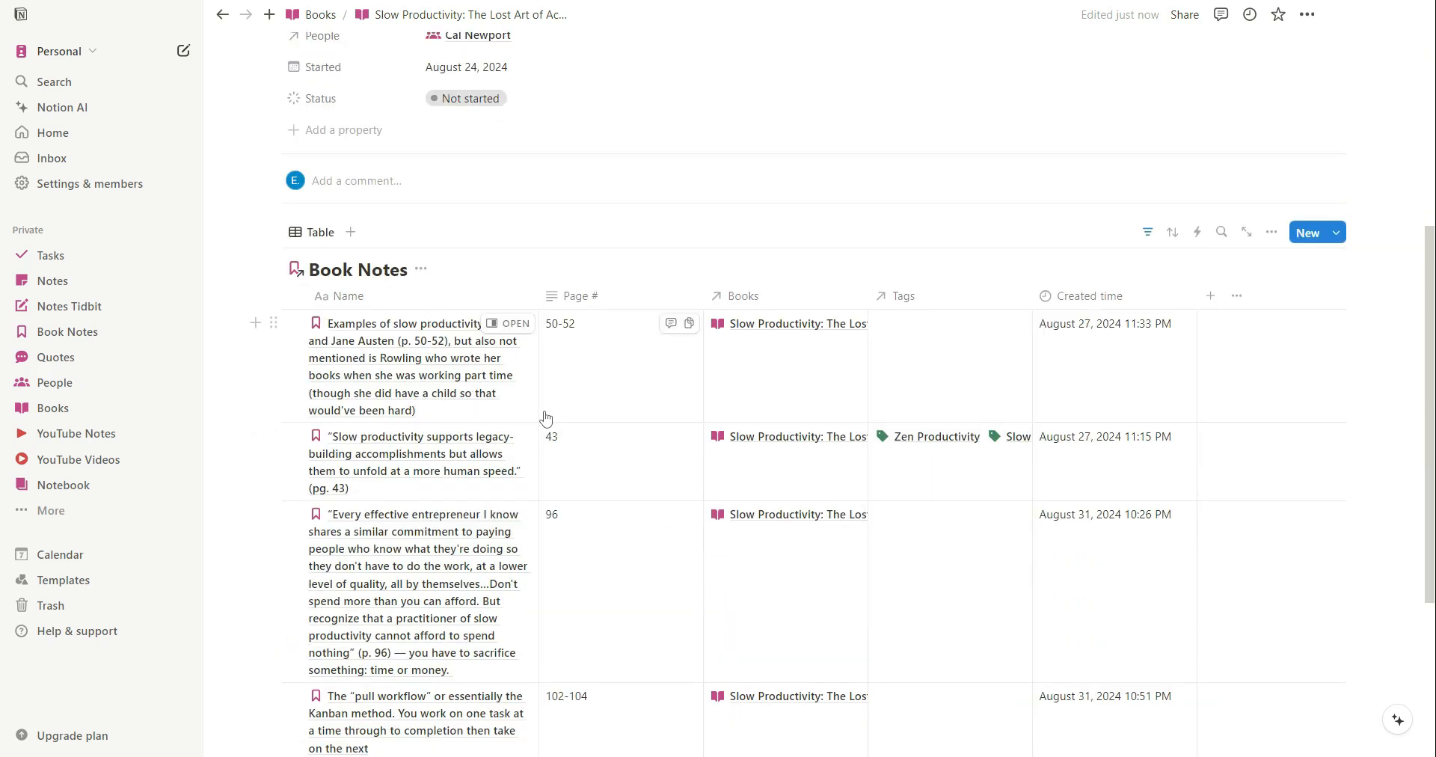
pyautogui.scroll(-3, 546, 434)
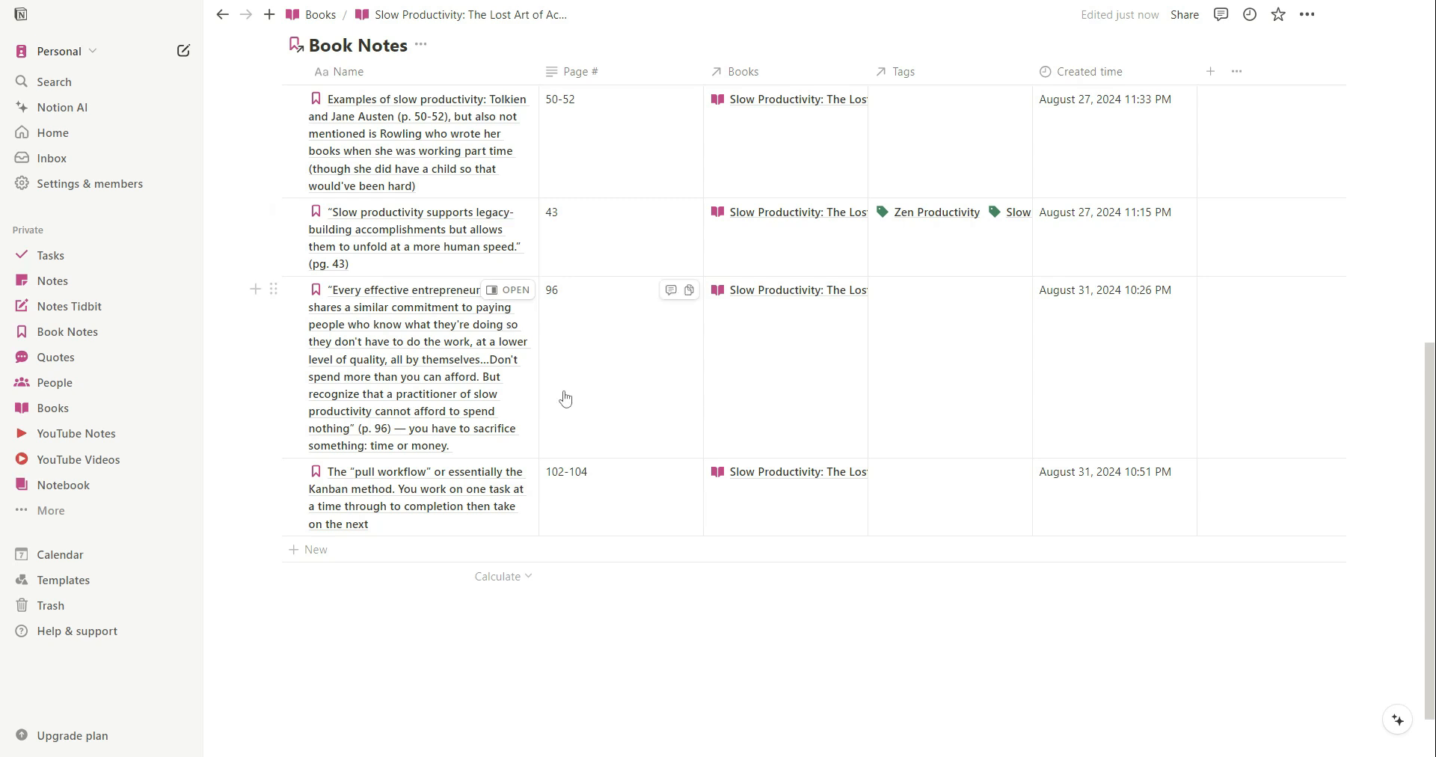
pyautogui.scroll(1, 689, 351)
pyautogui.scroll(1, 643, 389)
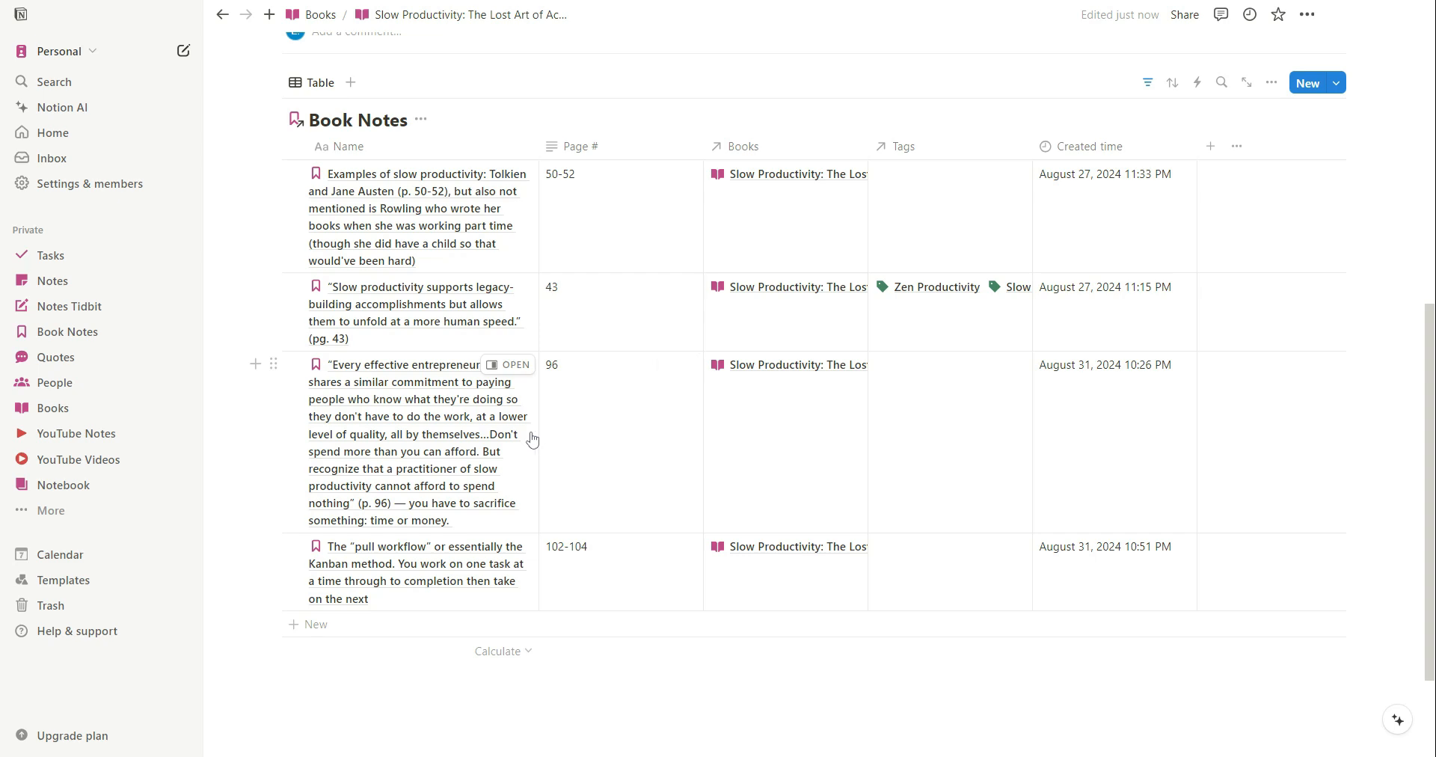
pyautogui.scroll(4, 650, 386)
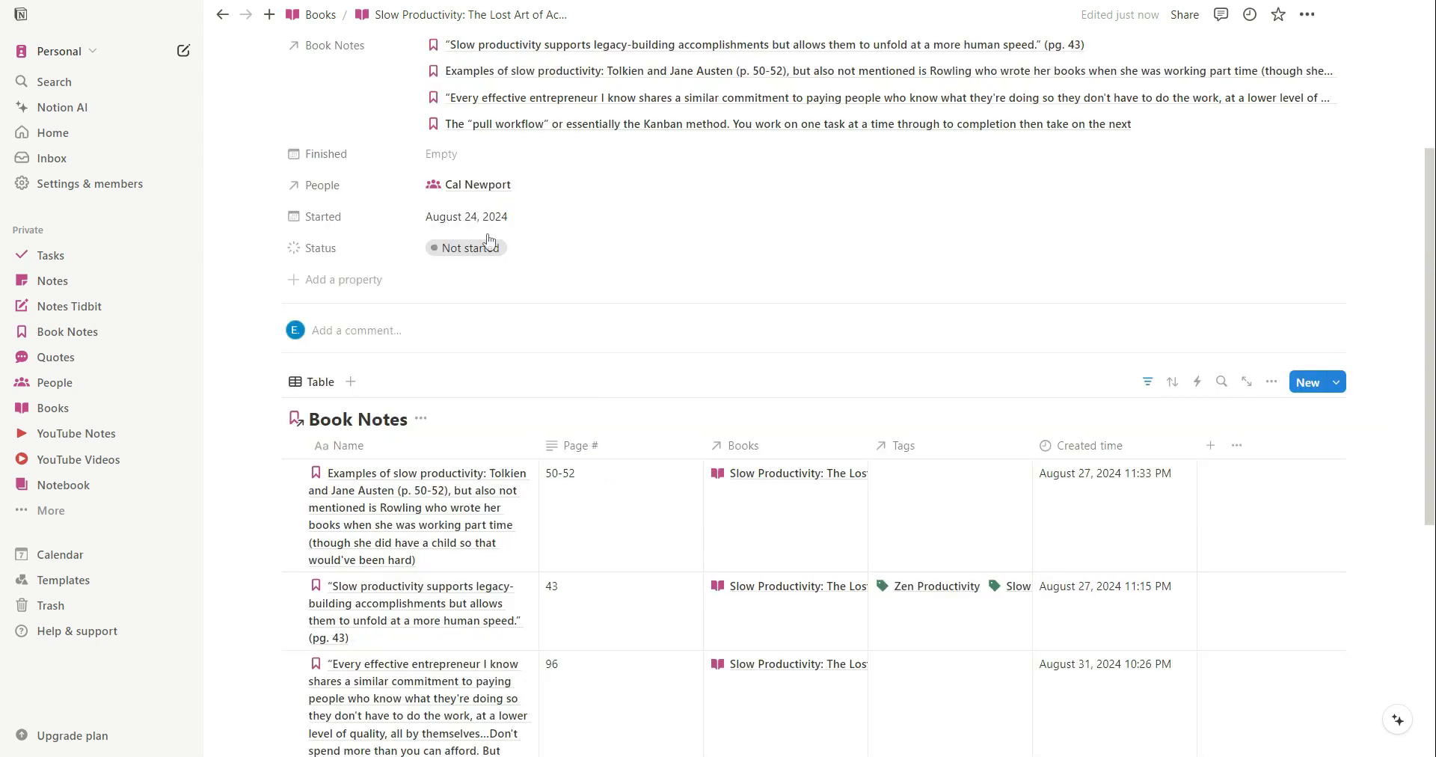
pyautogui.scroll(-2, 479, 492)
pyautogui.scroll(-1, 479, 492)
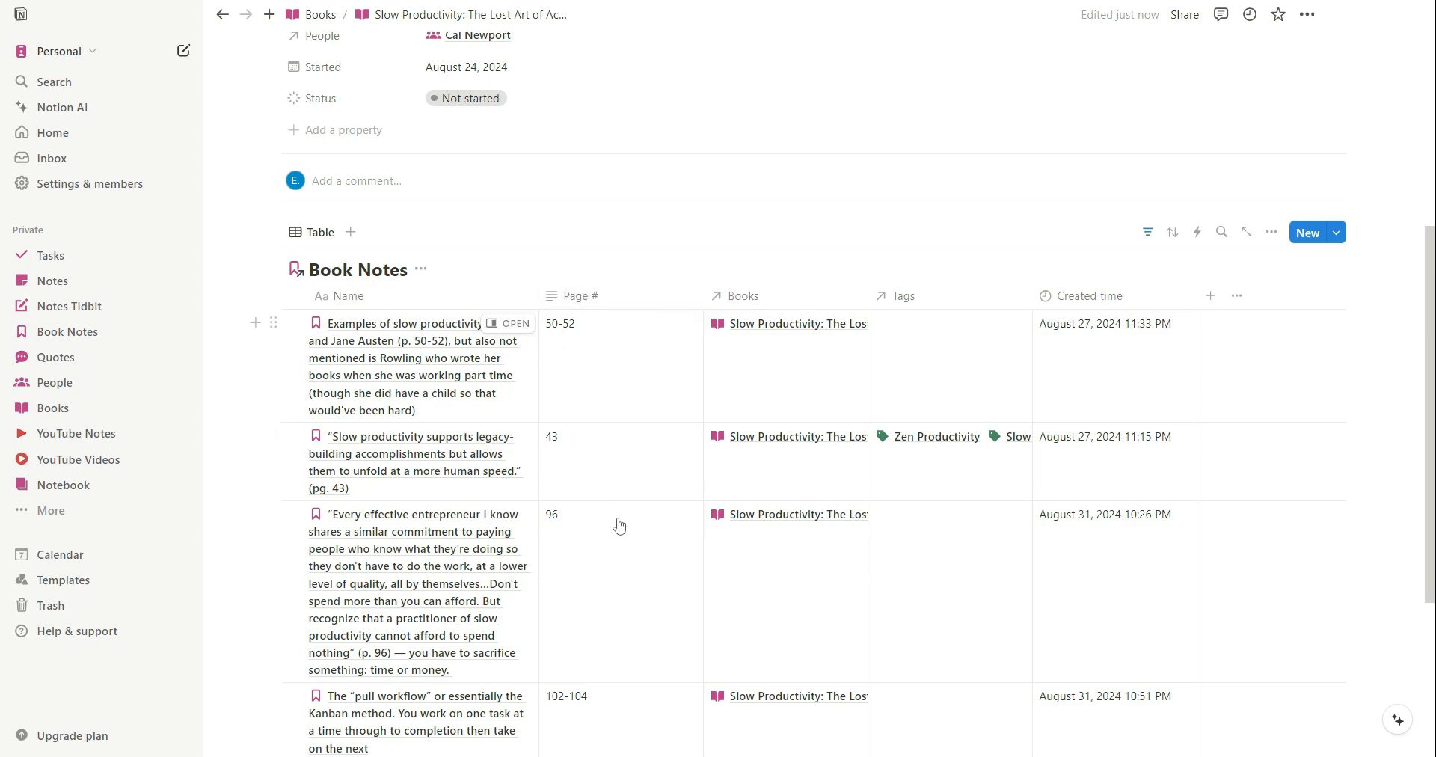
pyautogui.scroll(-3, 647, 591)
pyautogui.scroll(4, 628, 436)
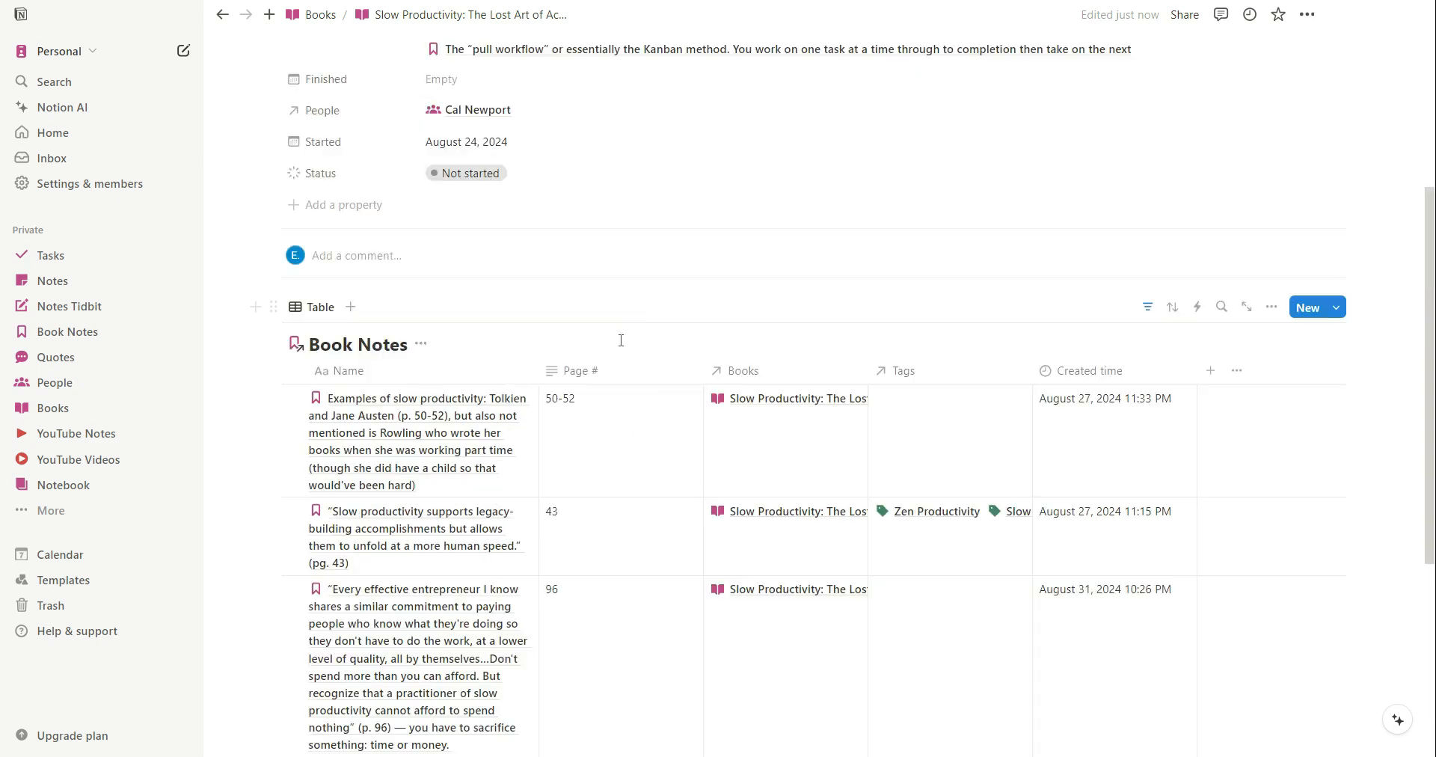
pyautogui.scroll(-4, 586, 656)
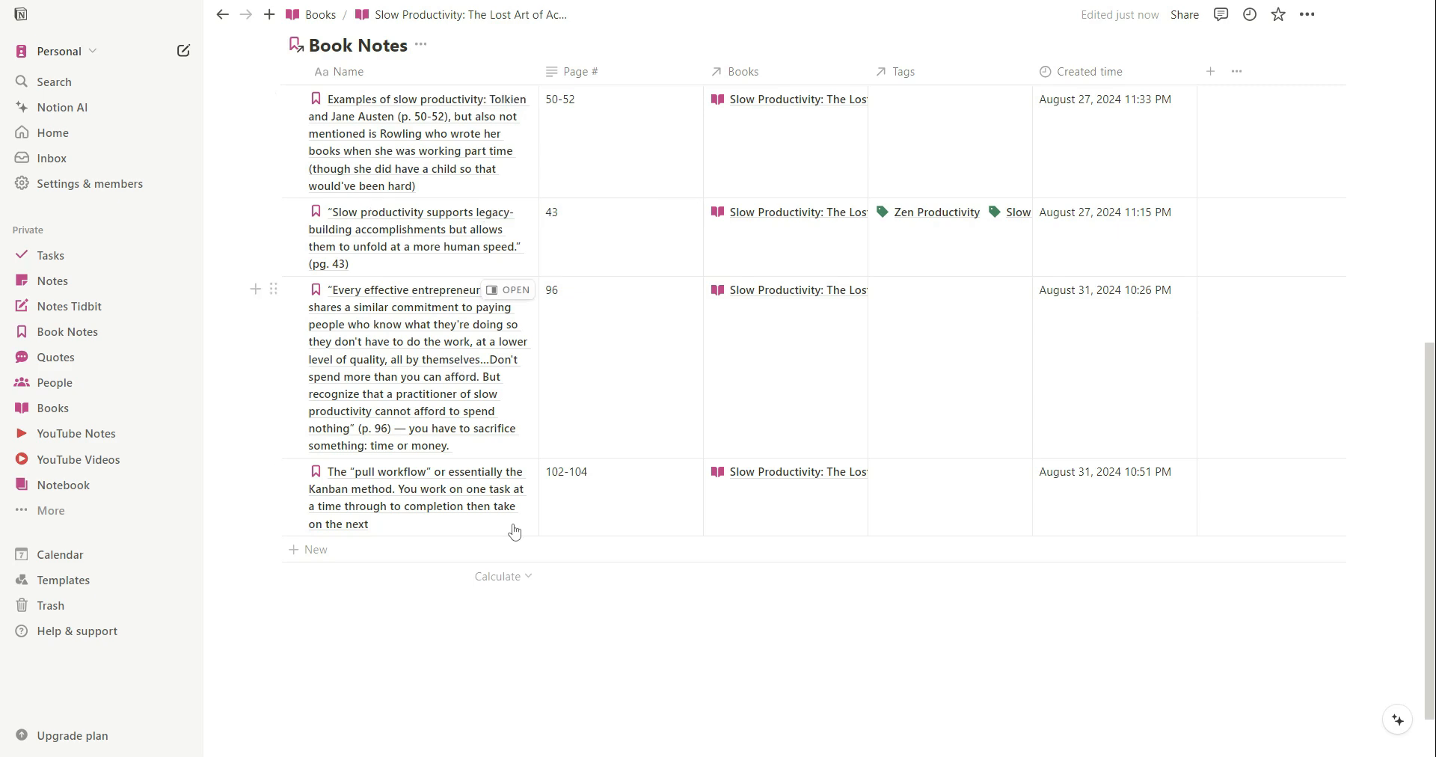
pyautogui.scroll(3, 840, 599)
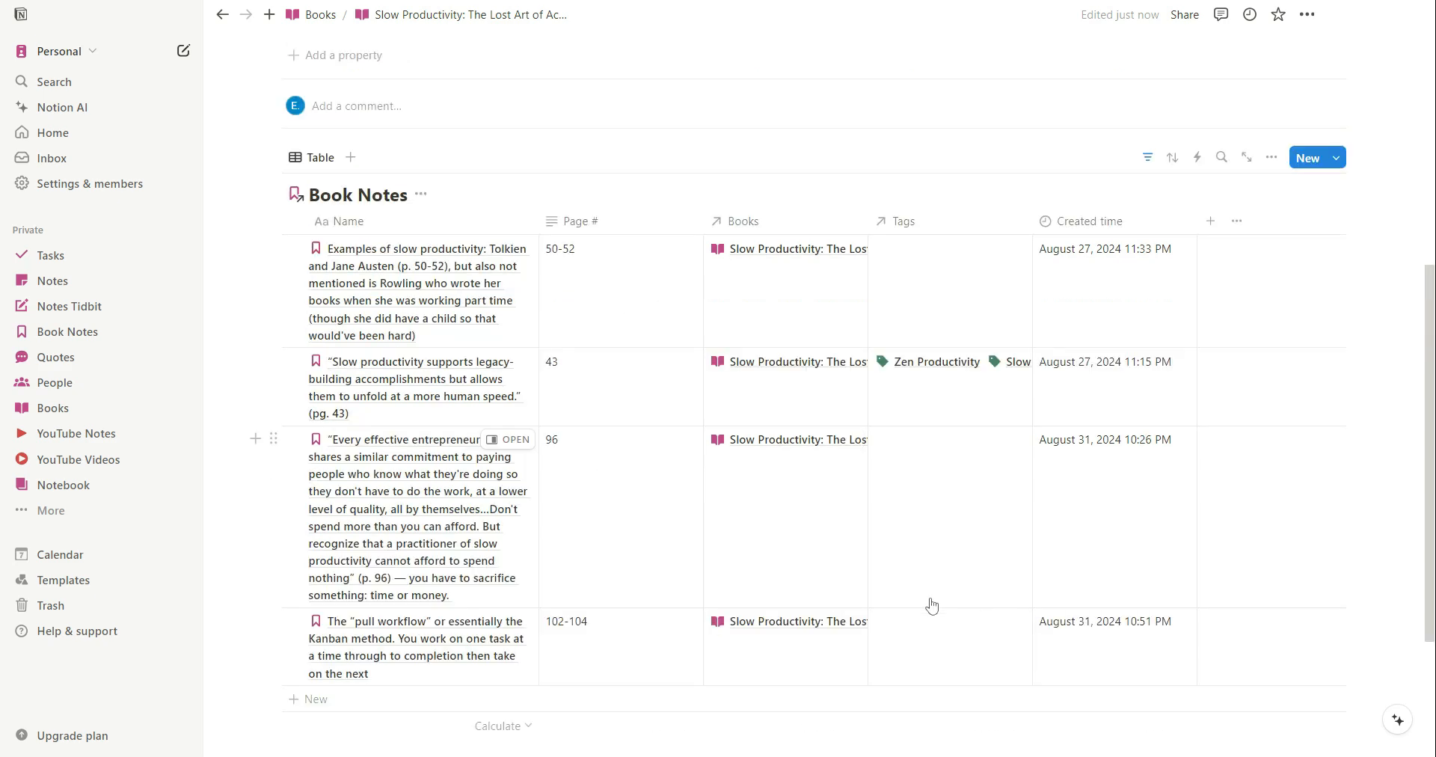
pyautogui.scroll(2, 806, 504)
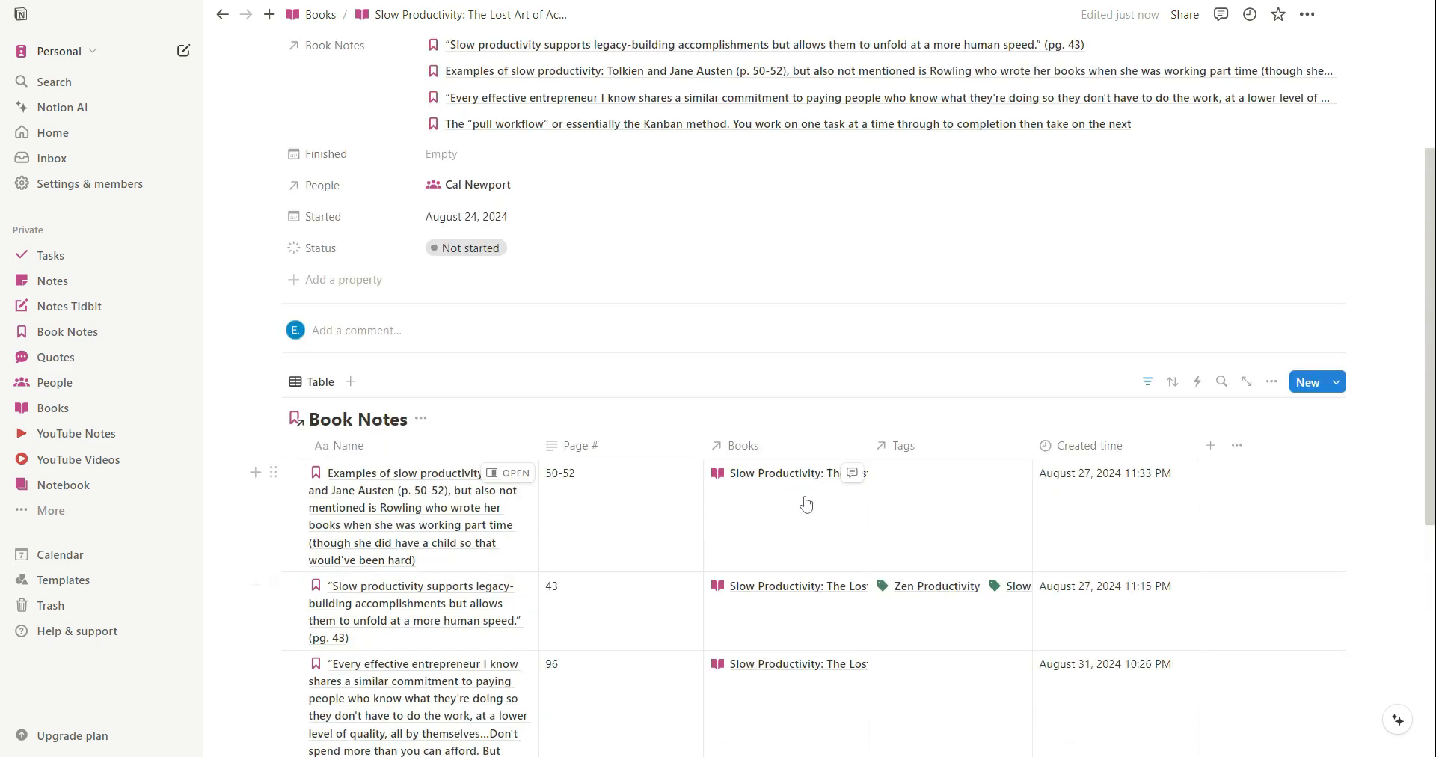
pyautogui.scroll(-3, 821, 516)
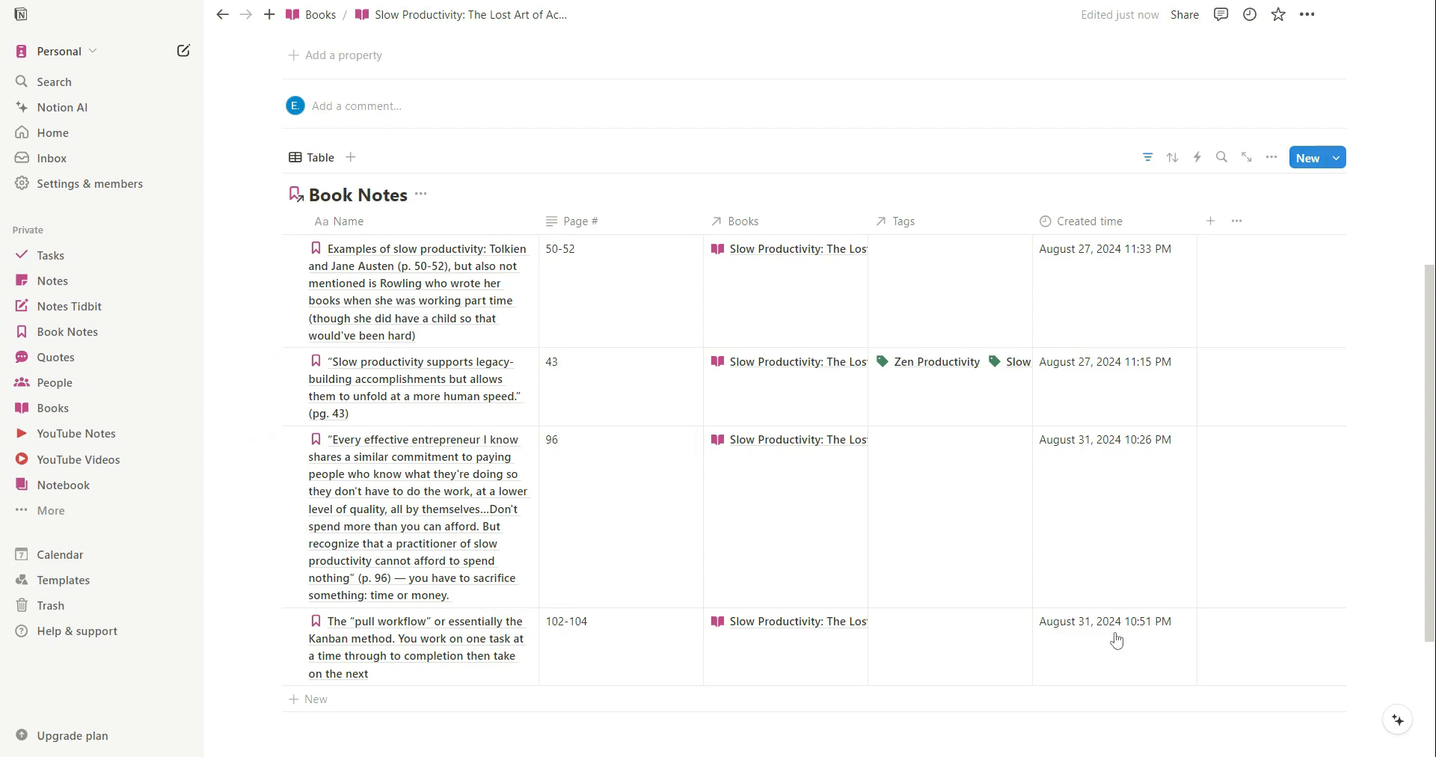
pyautogui.scroll(4, 1116, 640)
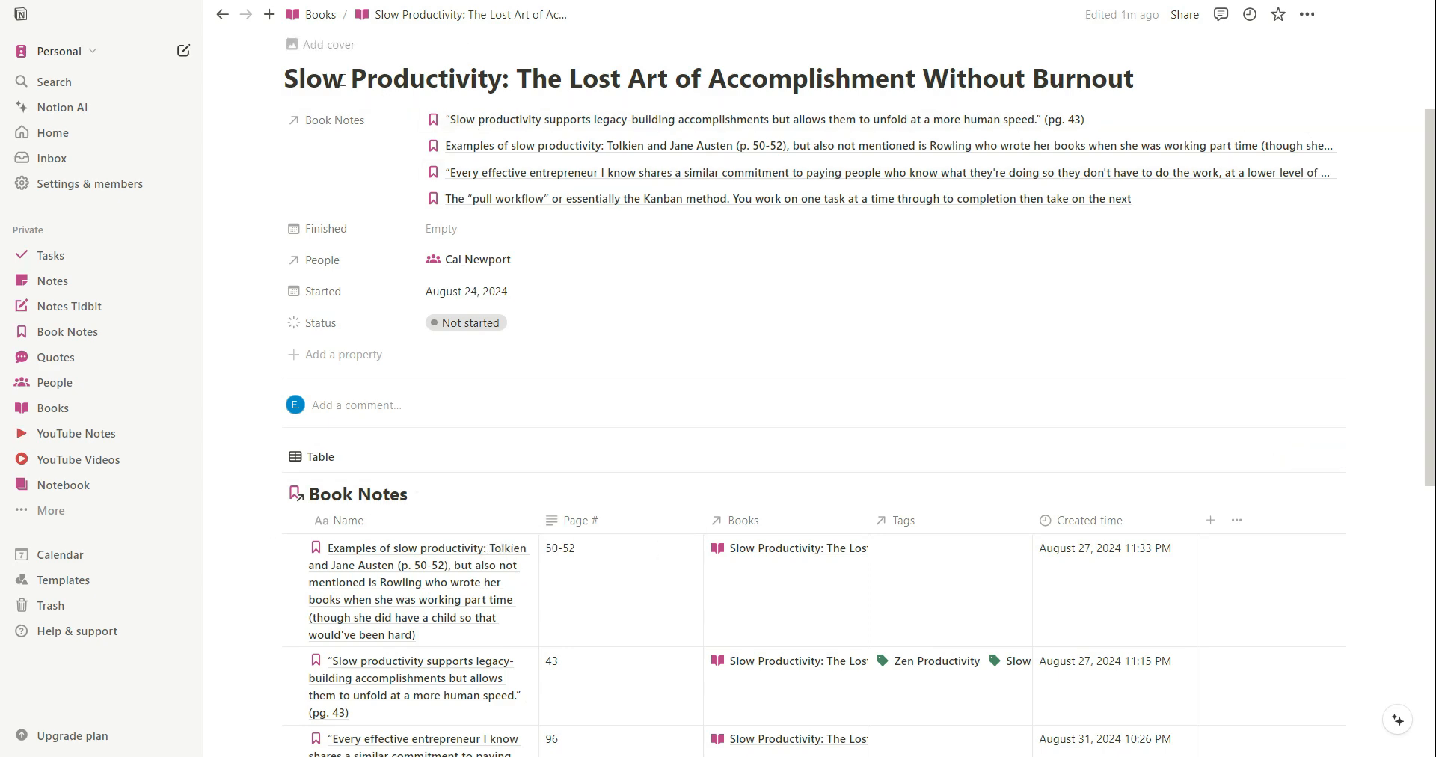
pyautogui.scroll(-4, 571, 435)
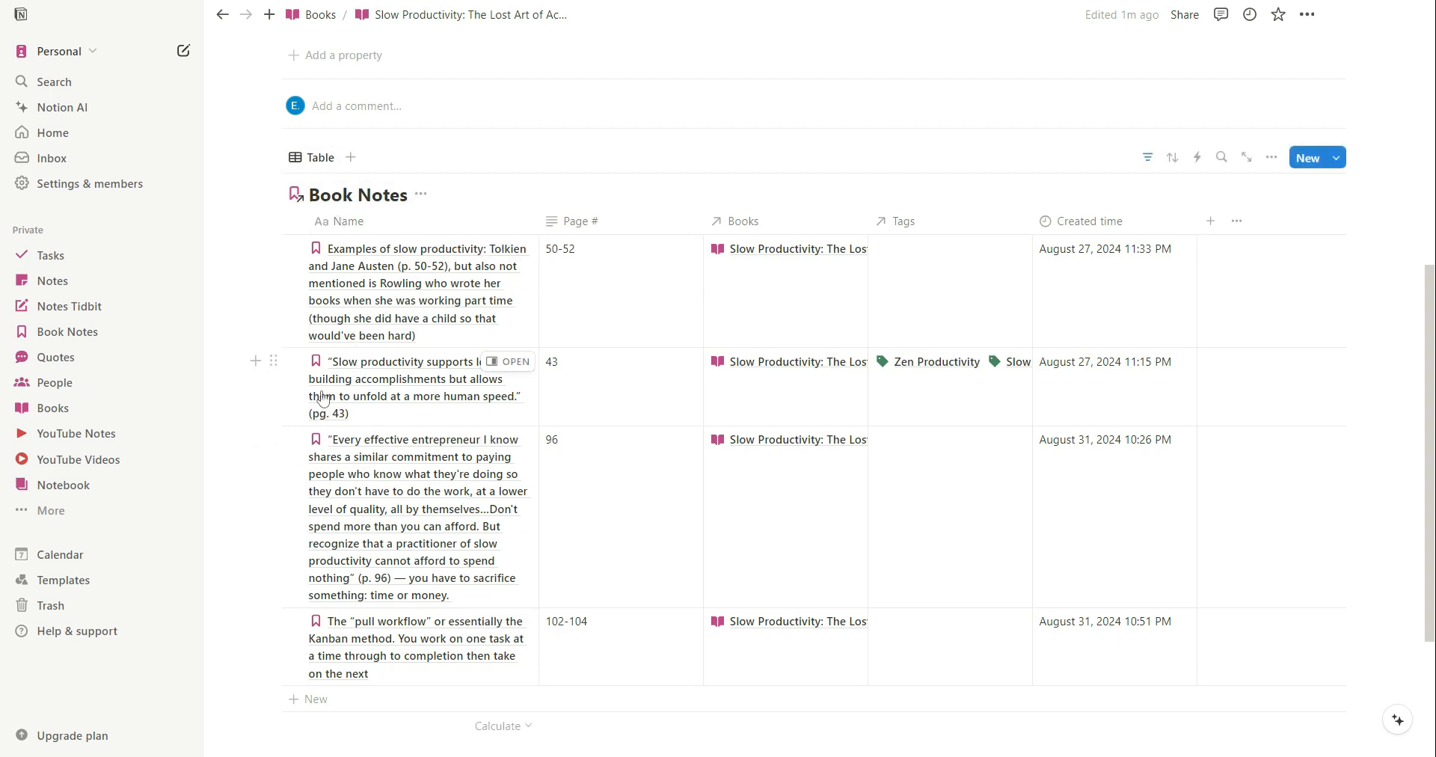
pyautogui.scroll(2, 540, 582)
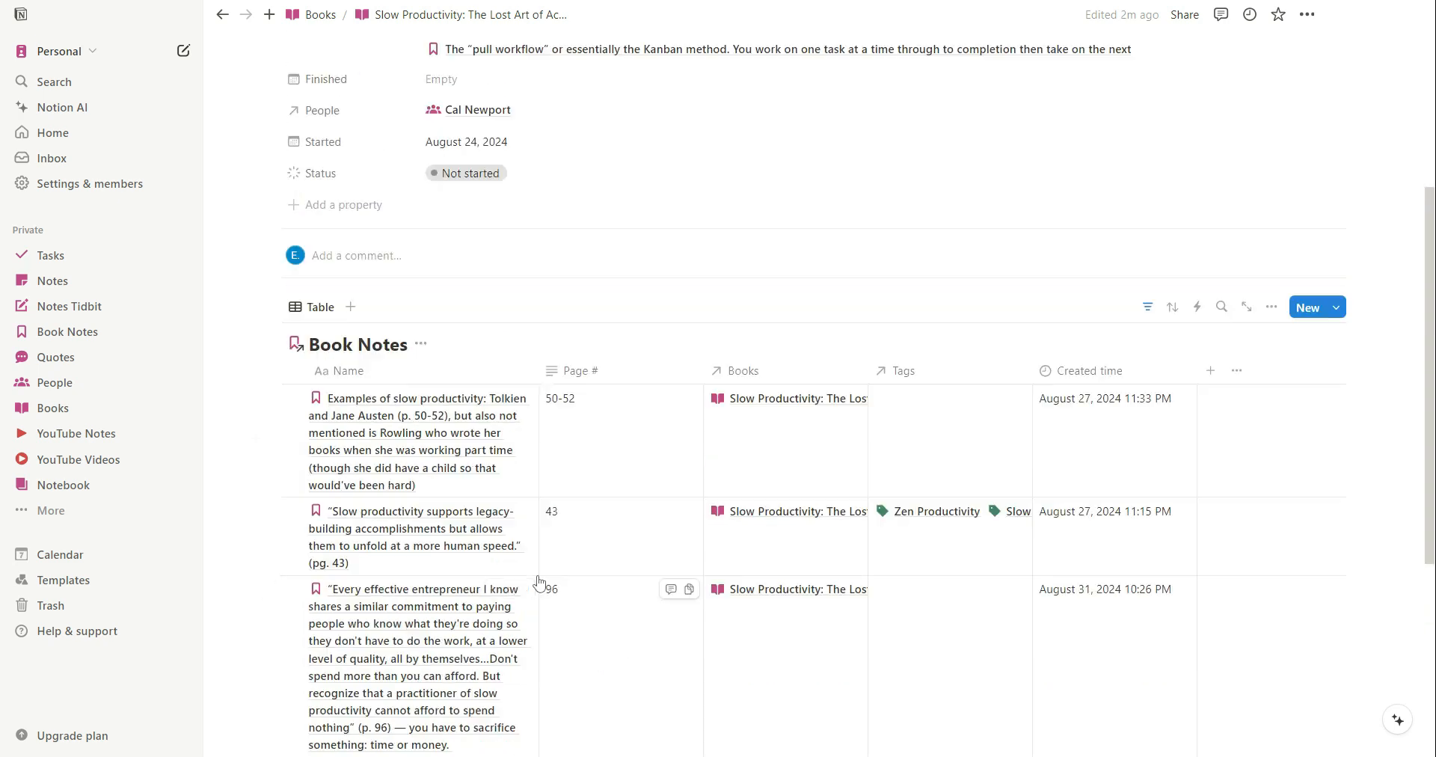
# Switch to the demo workspace's Book Notes database and view its list of new-page templates.
pyautogui.moveTo(344, 756)
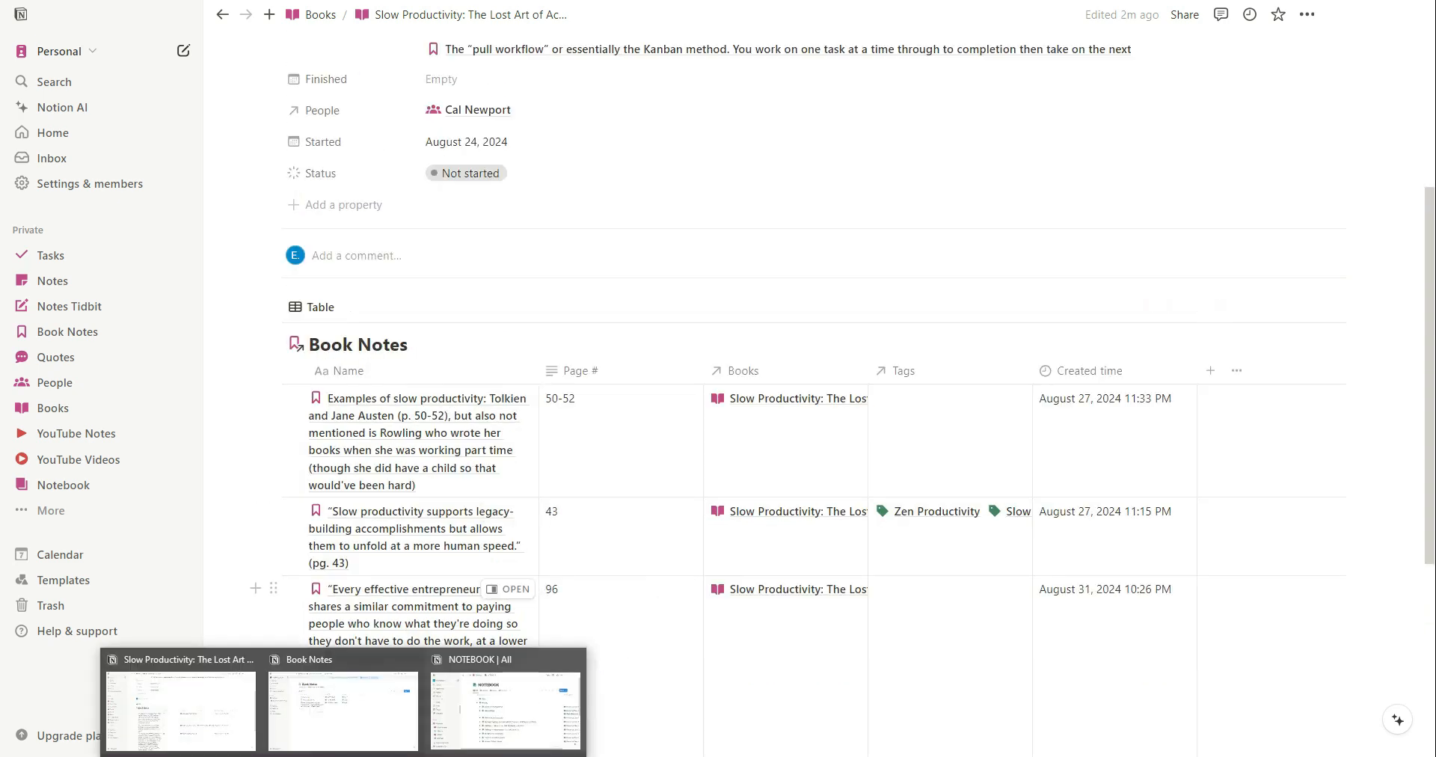
pyautogui.click(338, 692)
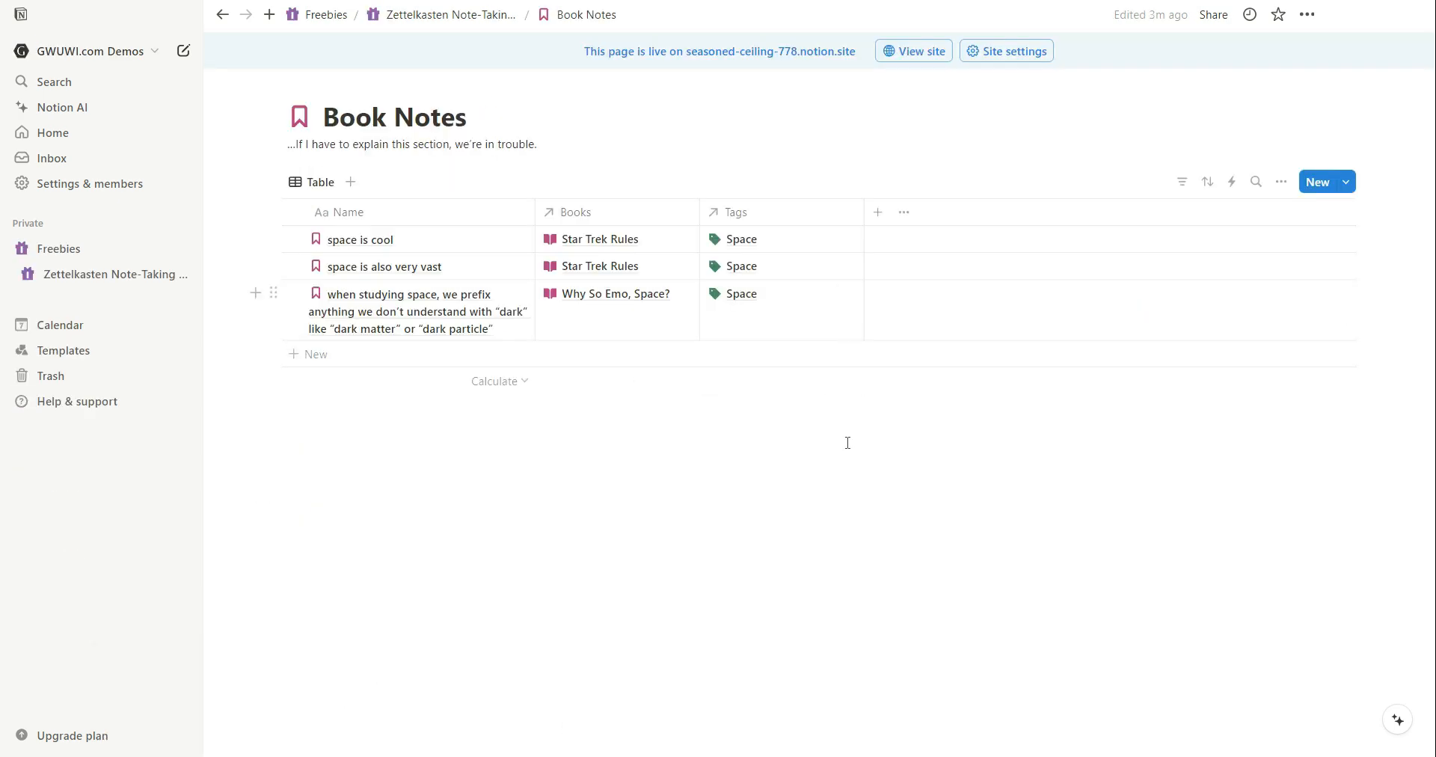
pyautogui.click(1346, 182)
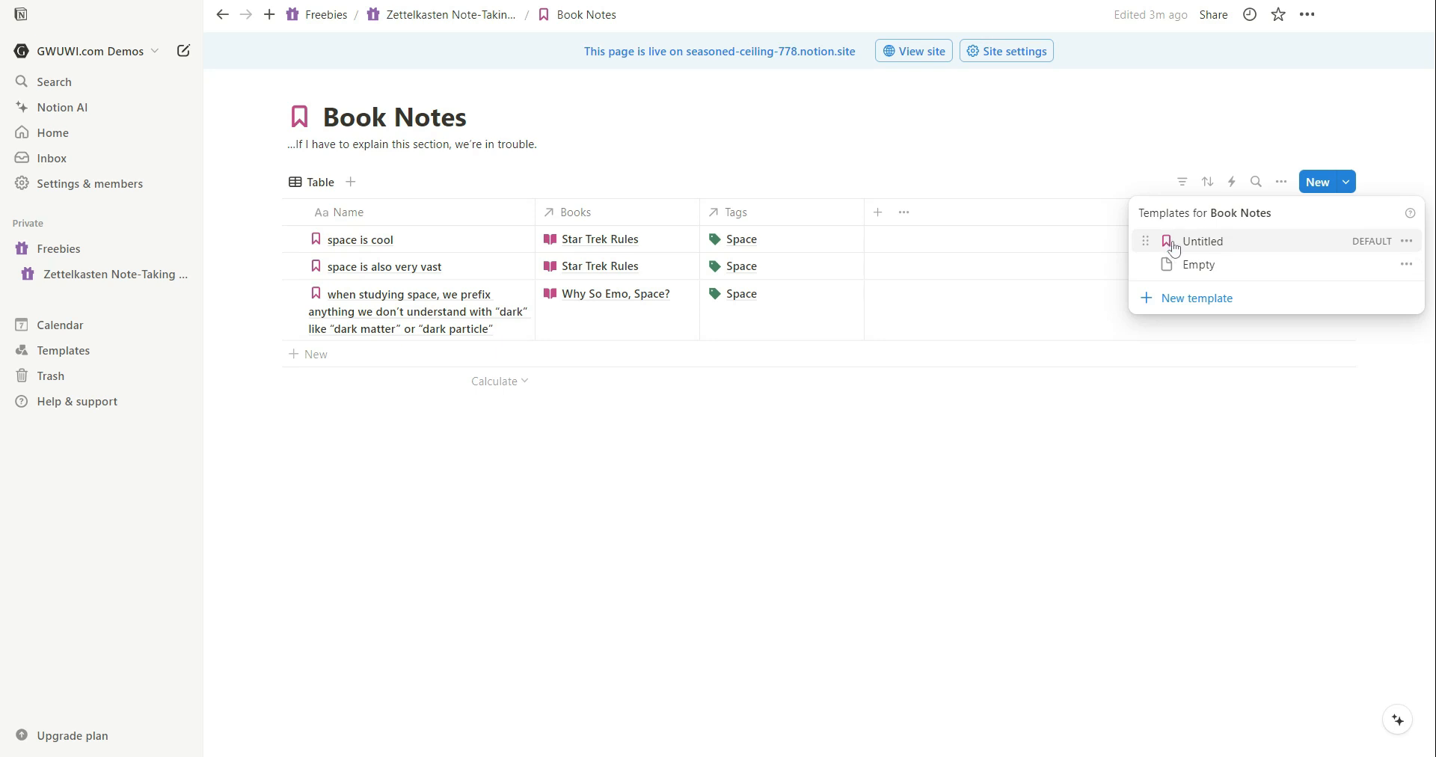
pyautogui.click(661, 600)
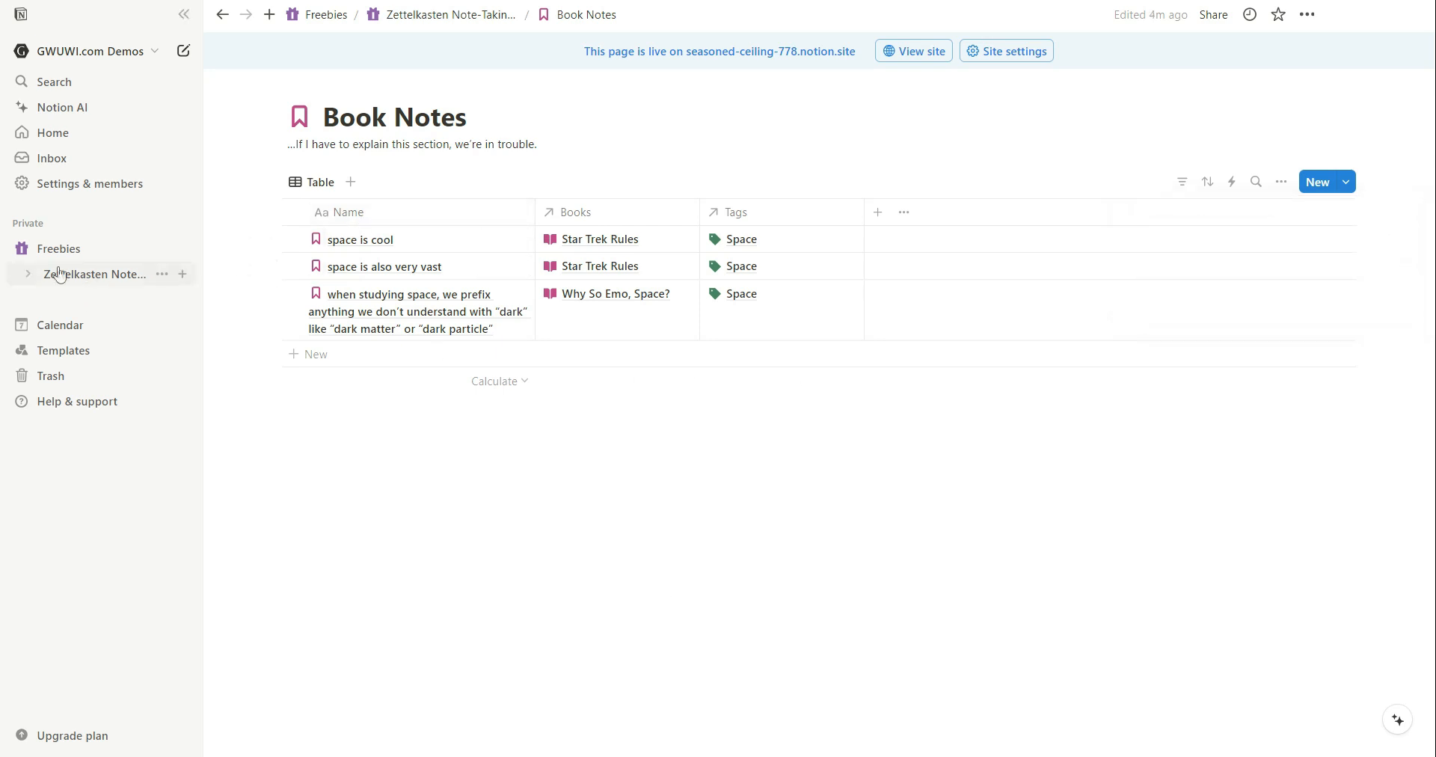
# Open the demo's Books database under Zettelkasten Note-Taking and view its new-page templates.
pyautogui.click(28, 273)
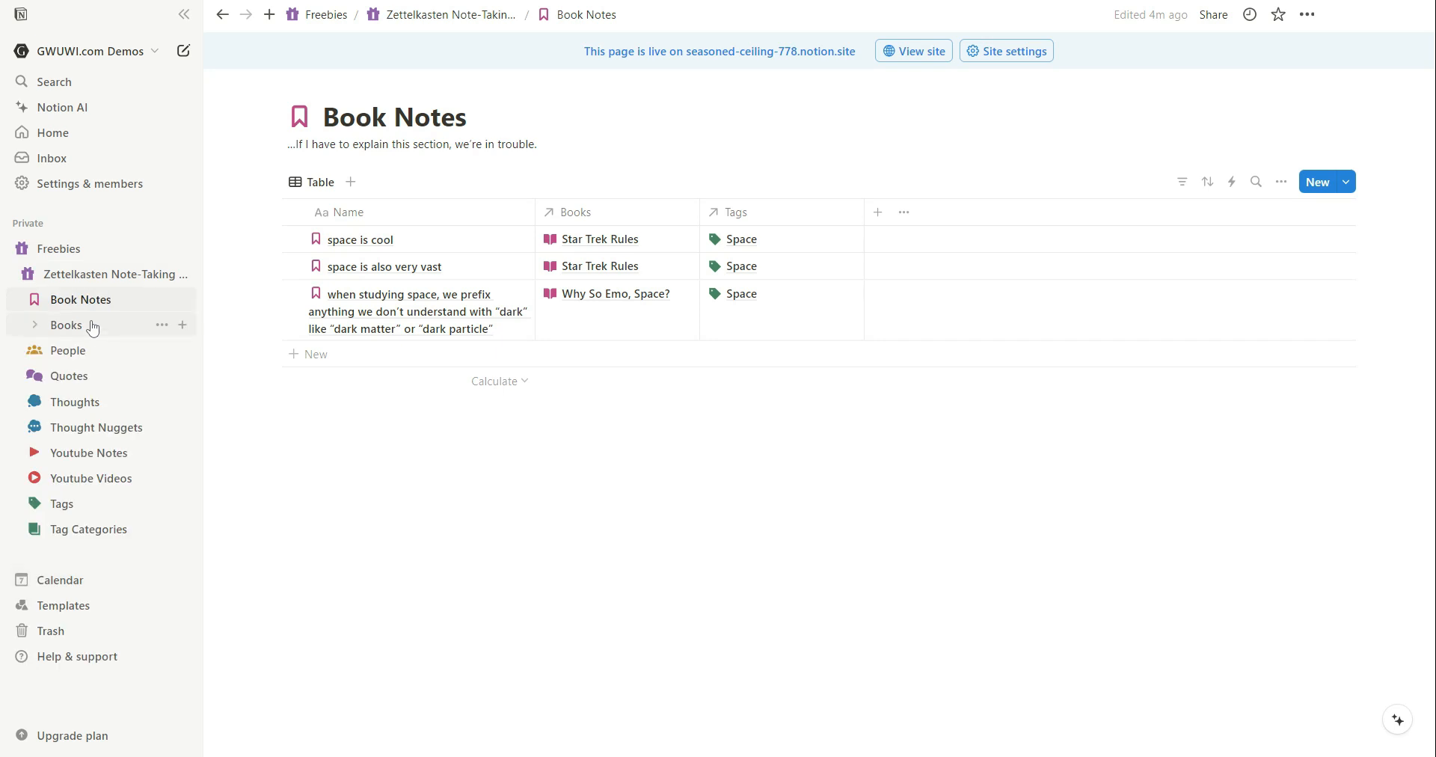
pyautogui.click(66, 324)
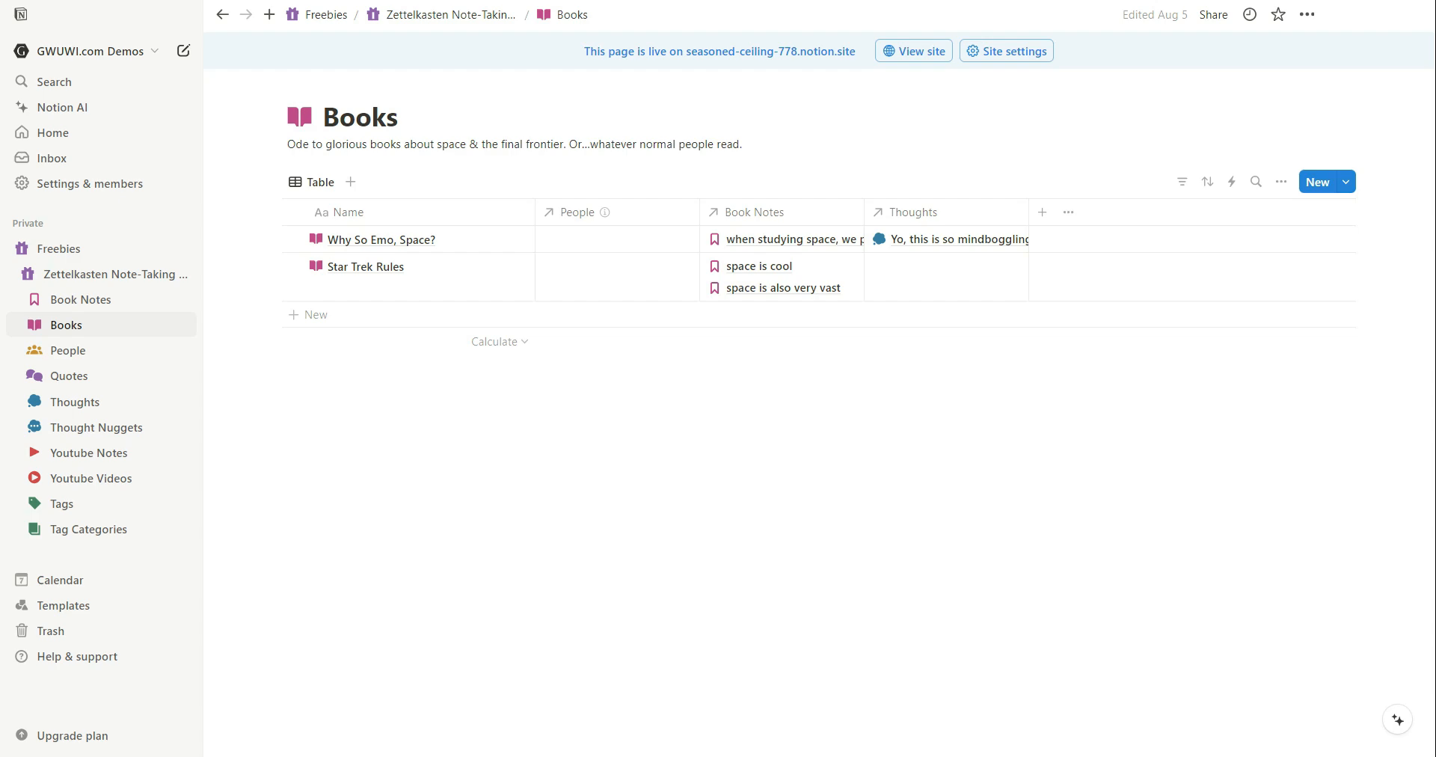
pyautogui.moveTo(344, 756)
pyautogui.moveTo(184, 701)
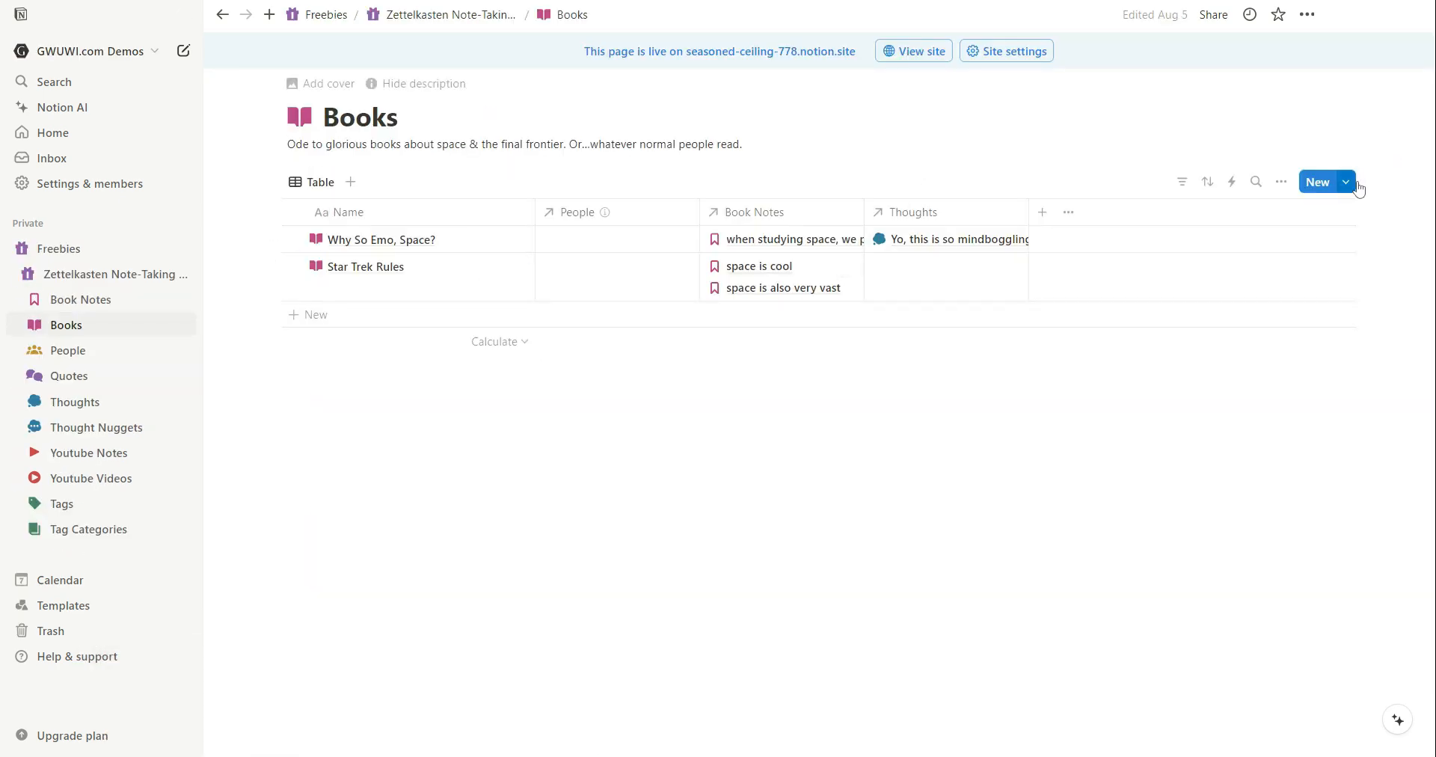
pyautogui.click(1355, 183)
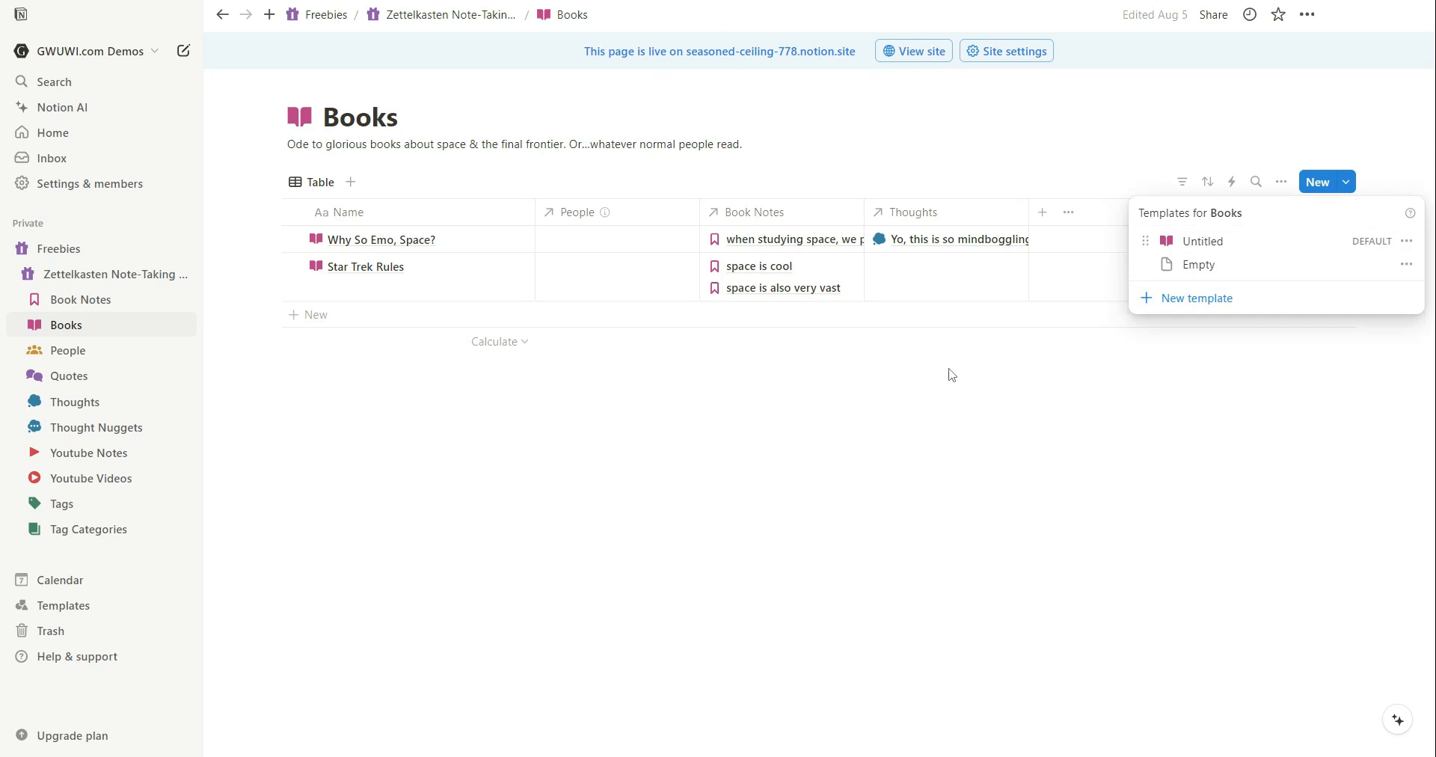
pyautogui.click(1408, 247)
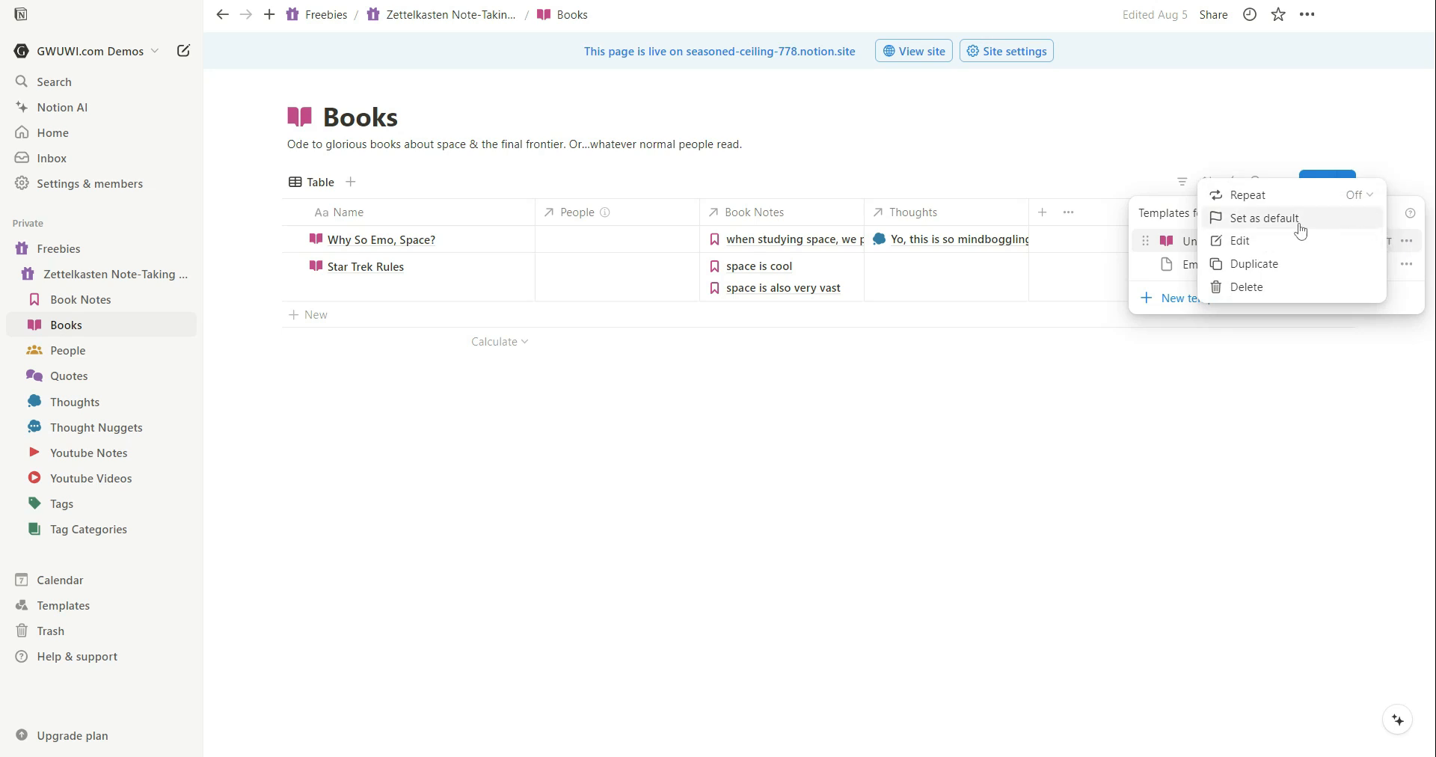
pyautogui.click(1178, 213)
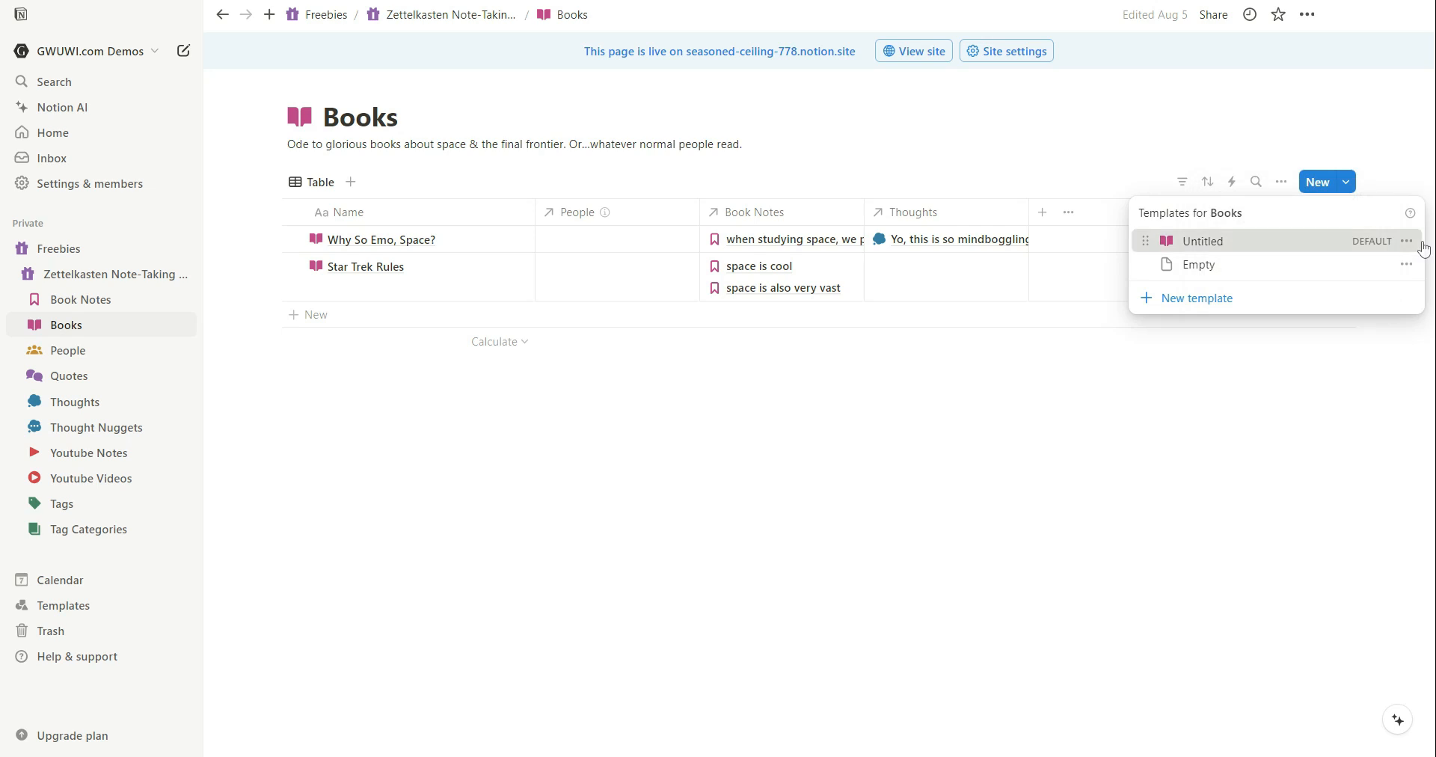
pyautogui.click(1401, 250)
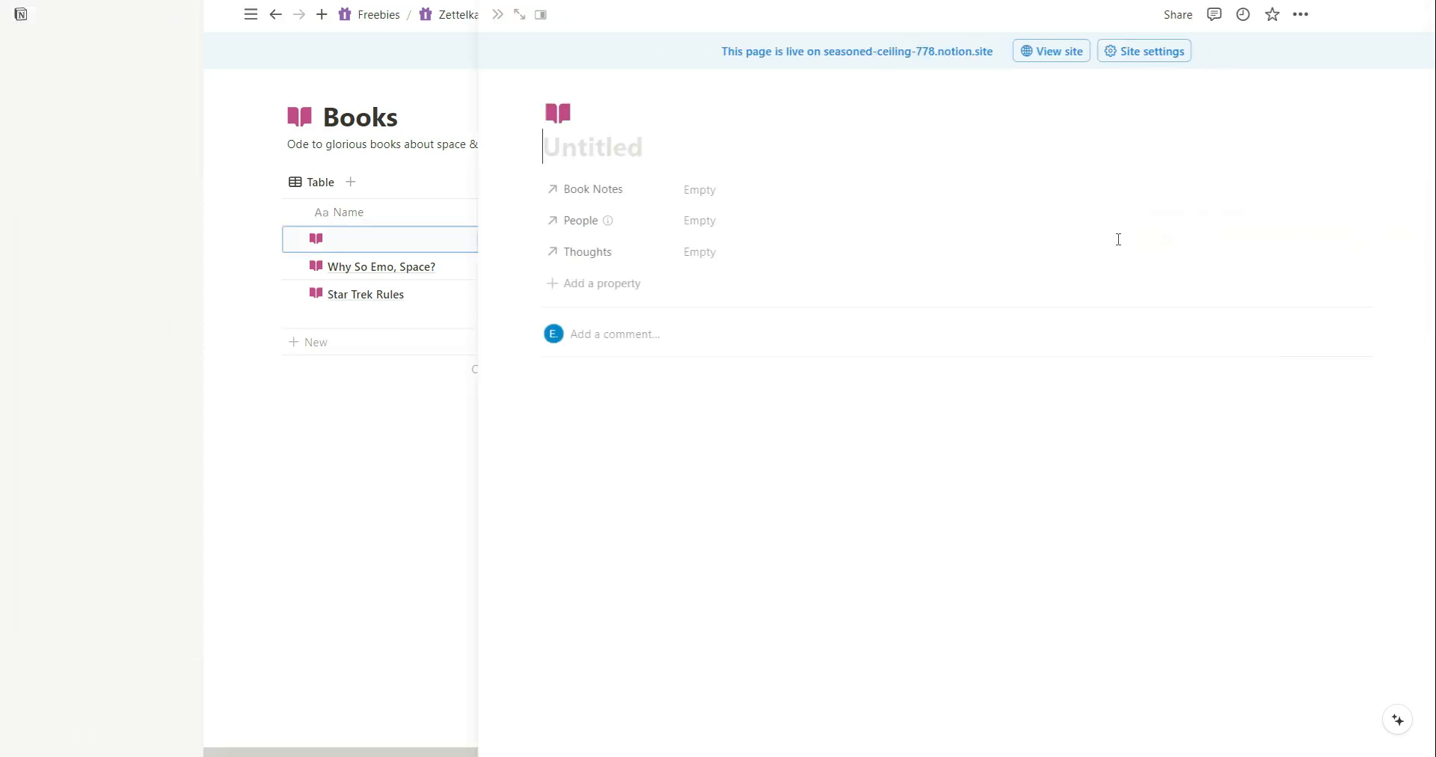
pyautogui.click(586, 98)
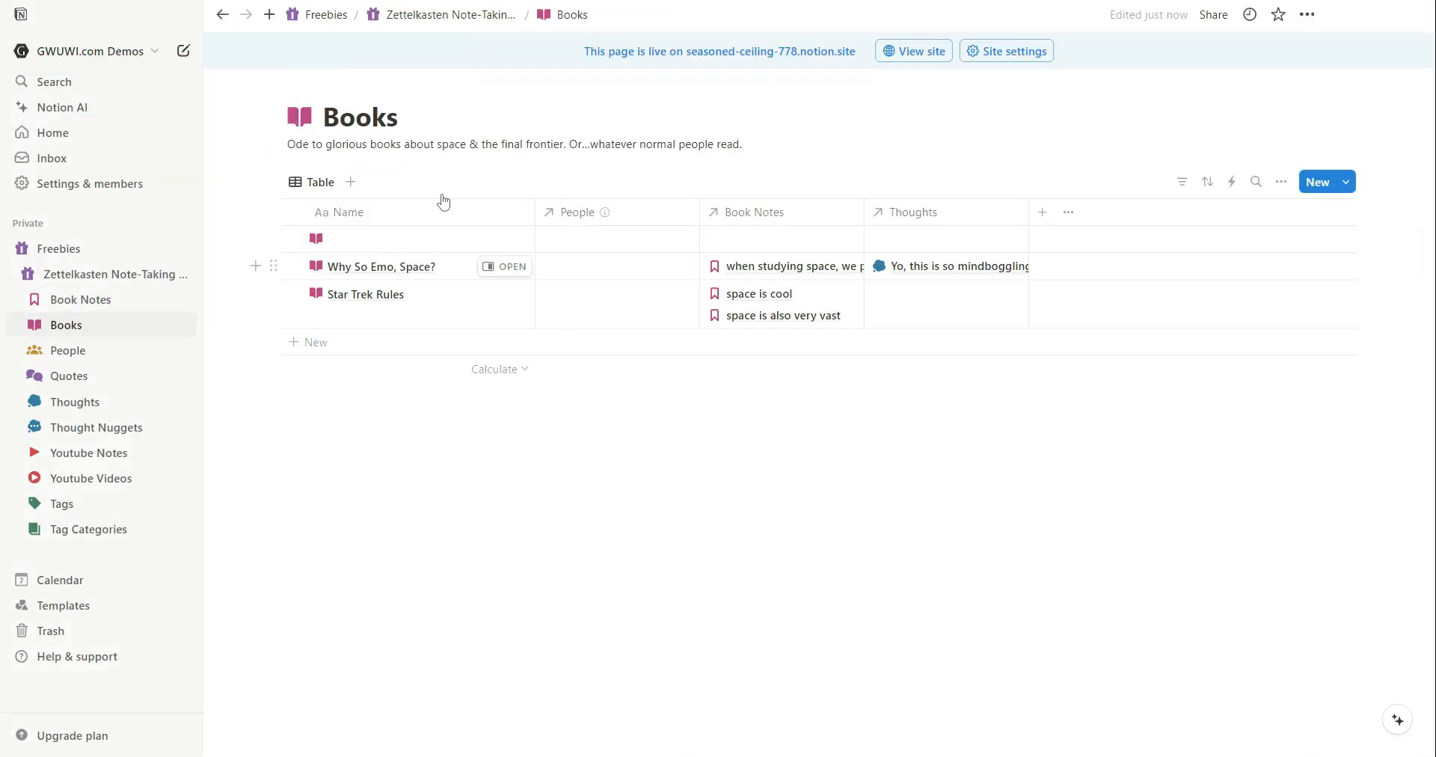
pyautogui.moveTo(501, 250)
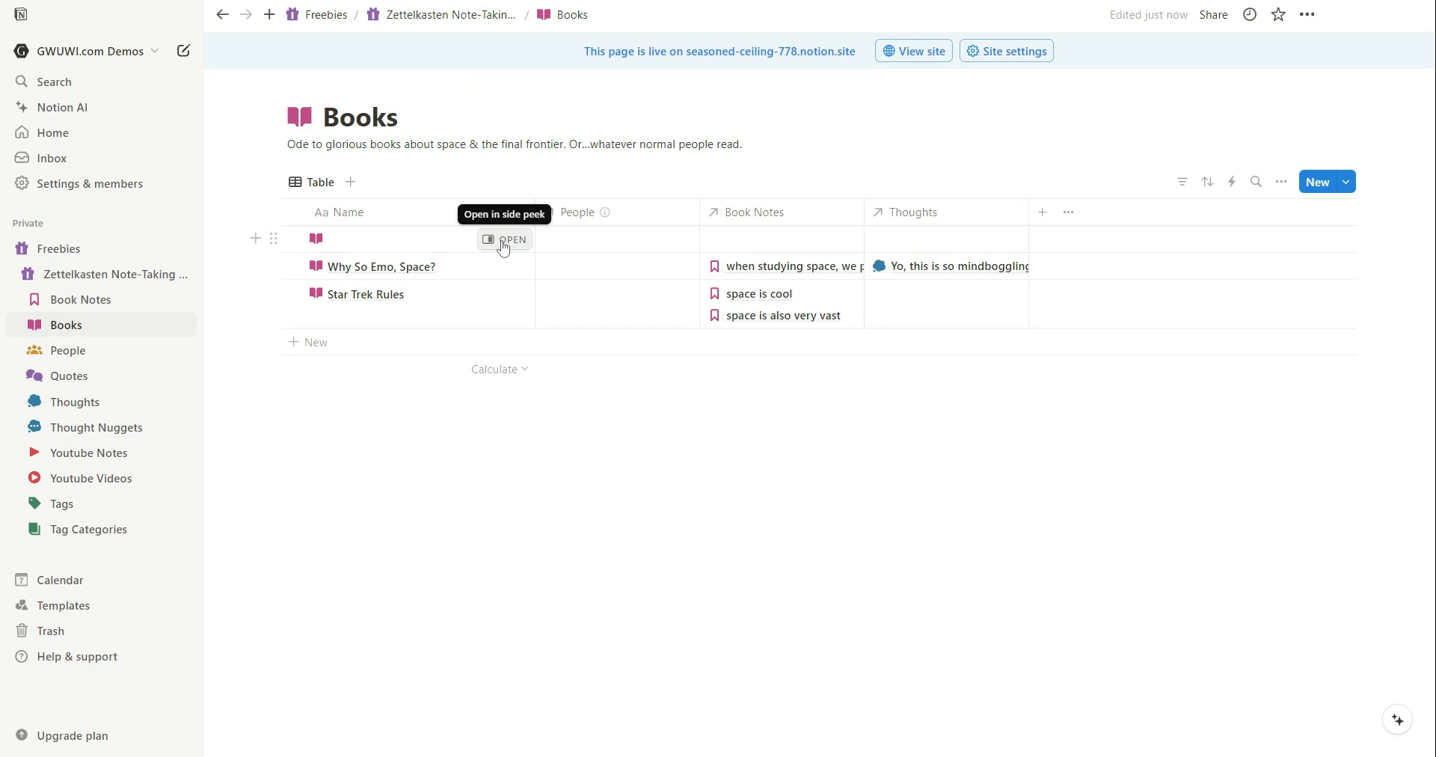
pyautogui.click(509, 240)
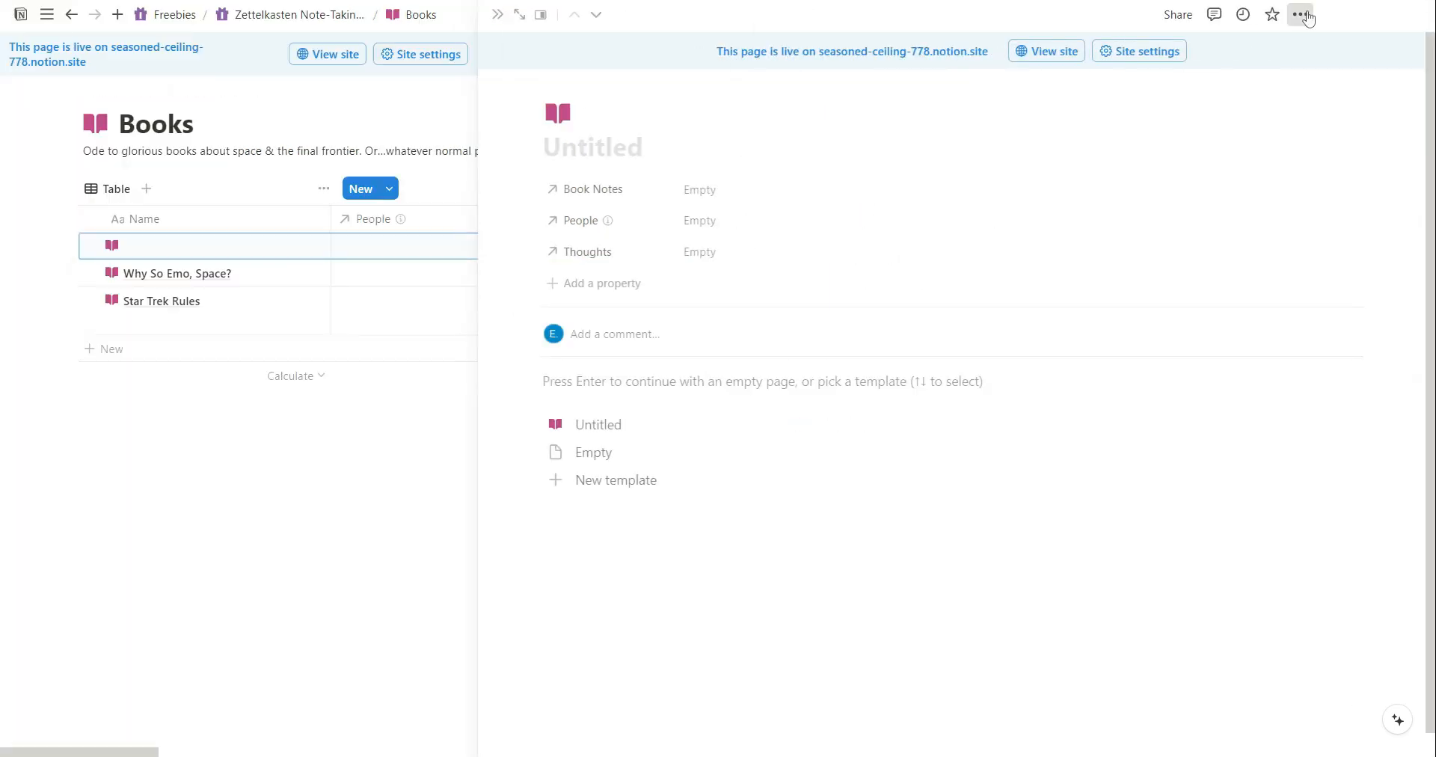
pyautogui.click(1301, 14)
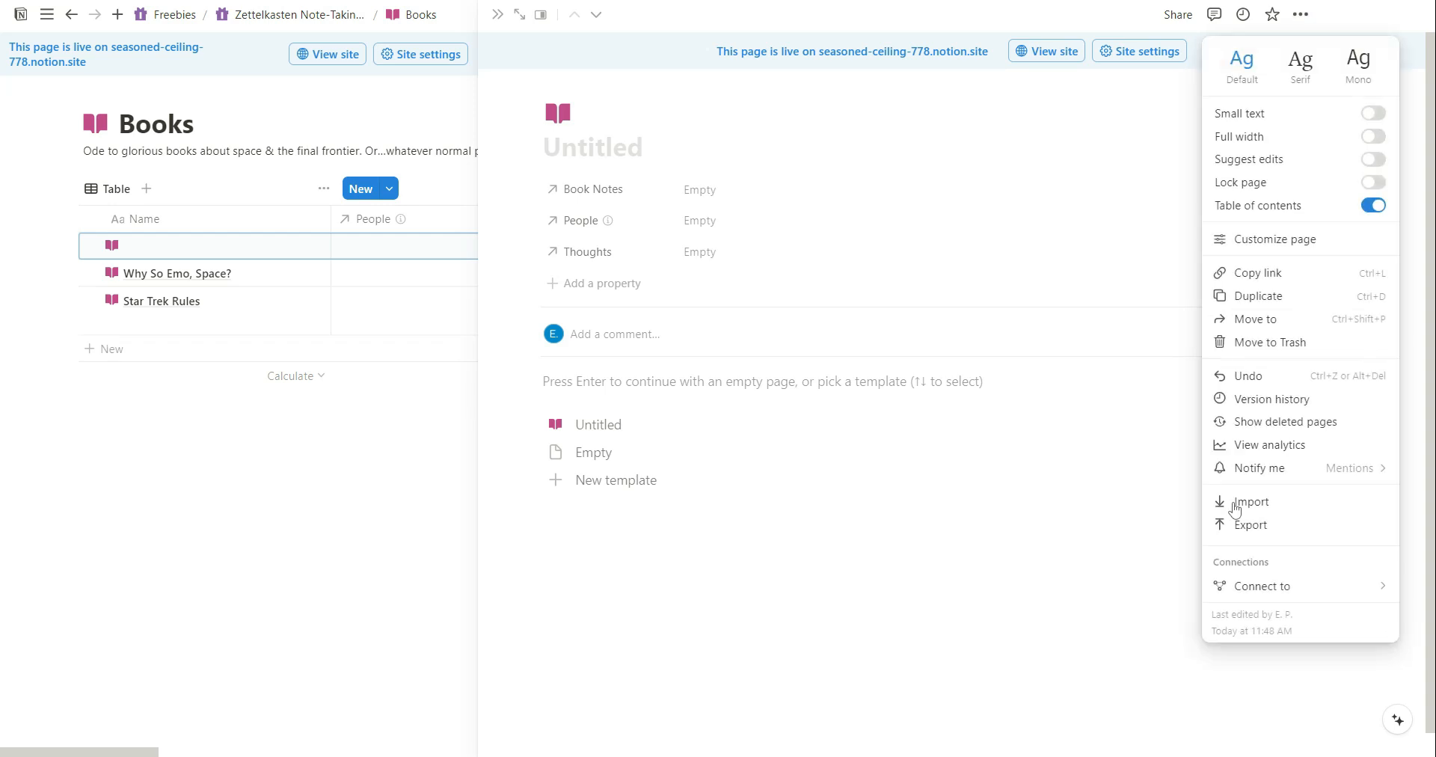
pyautogui.click(1256, 345)
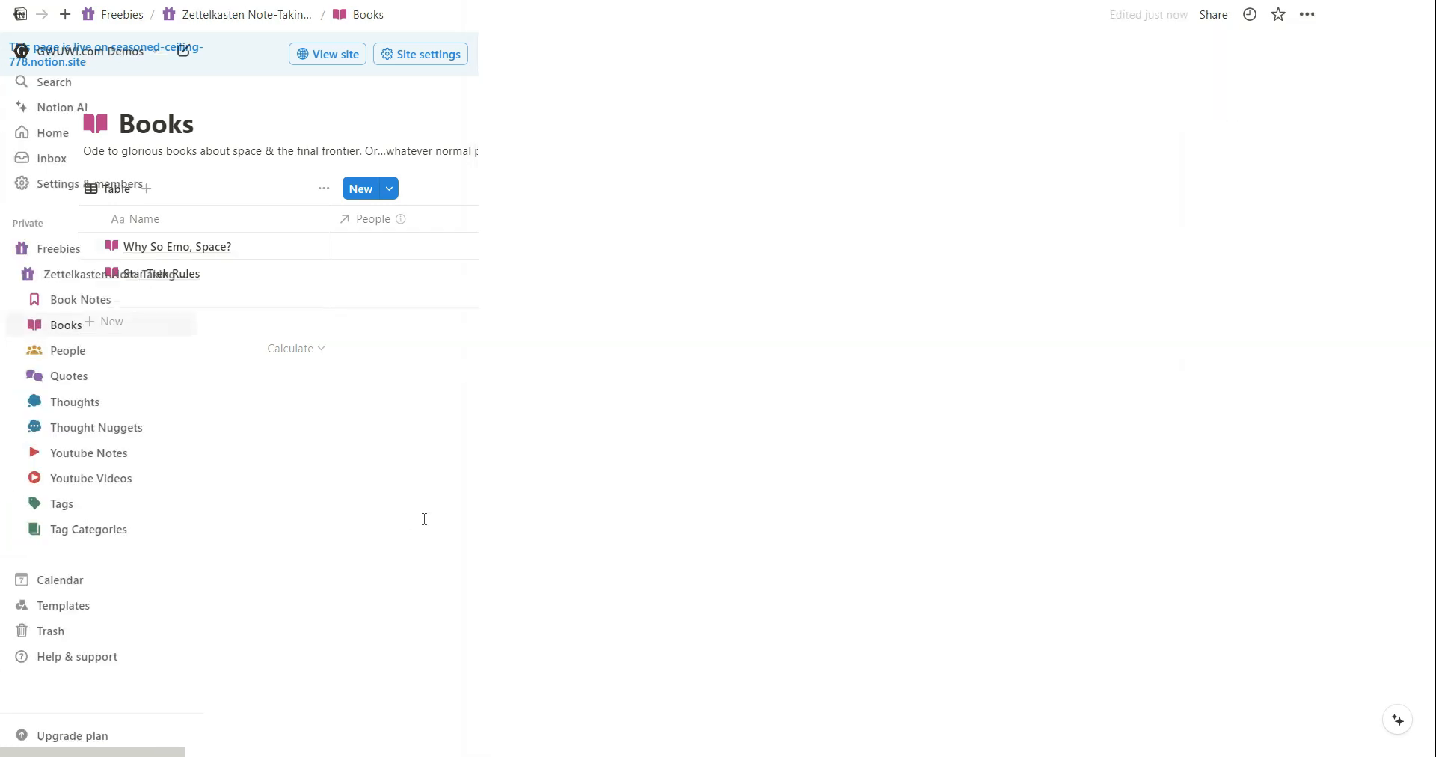
# Open the Books database's default Untitled template for editing.
pyautogui.click(1354, 189)
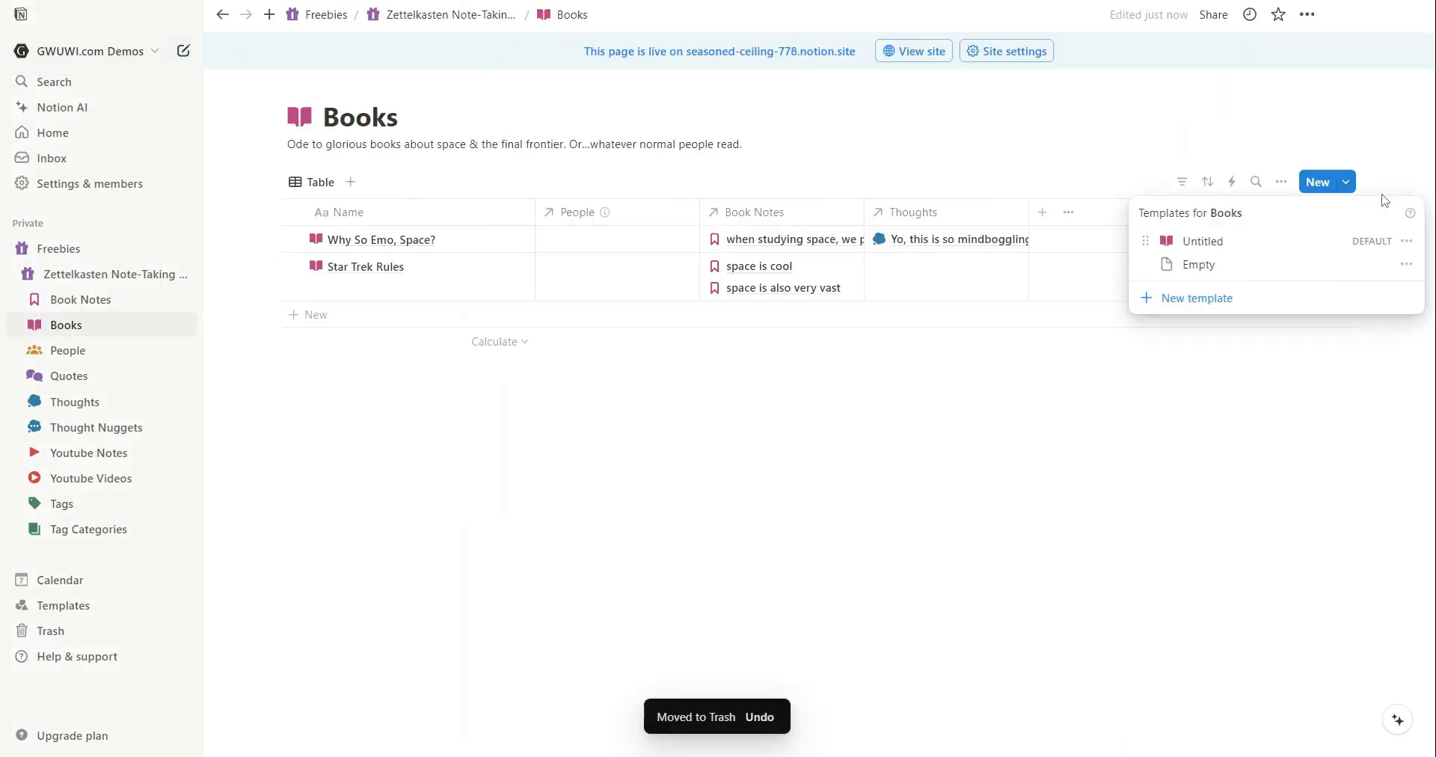
pyautogui.click(1406, 241)
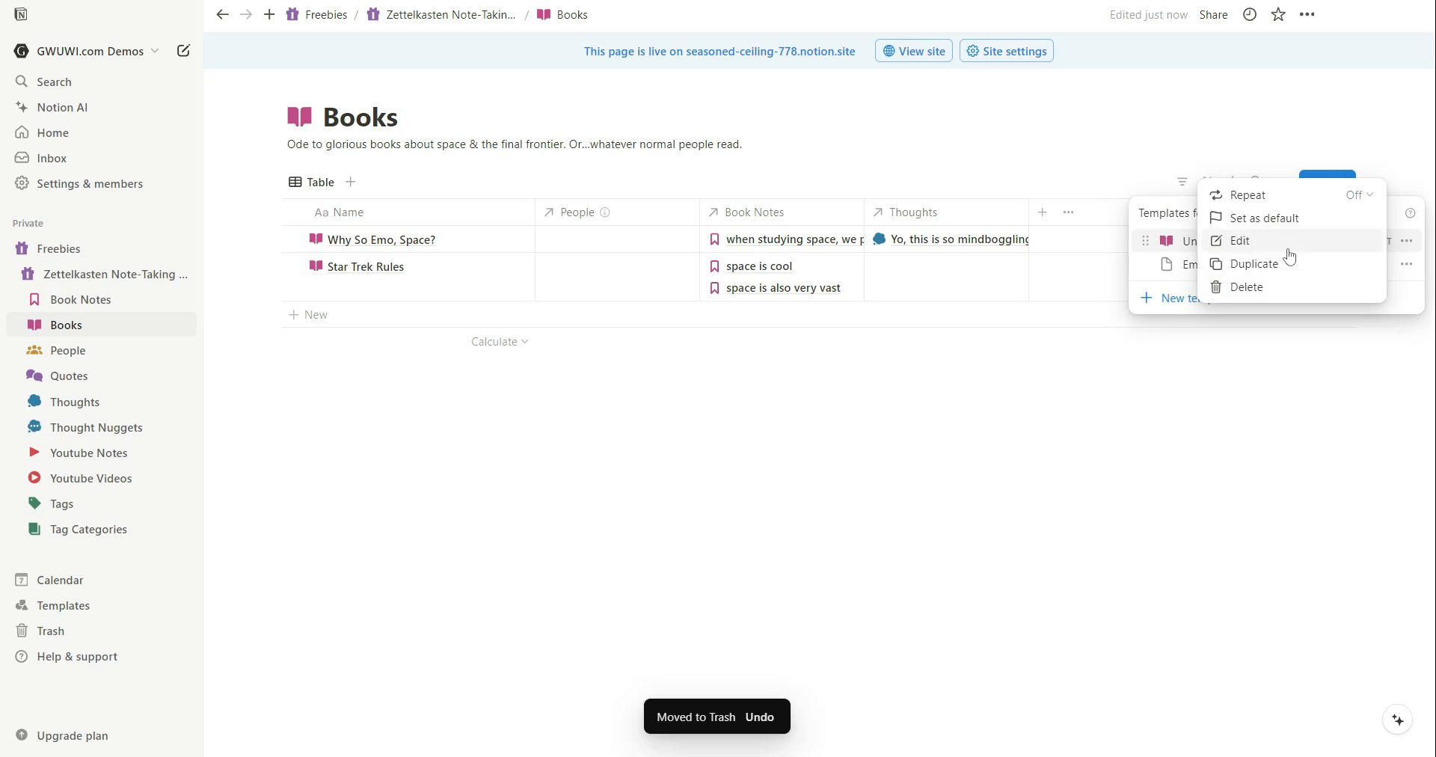
pyautogui.click(1255, 253)
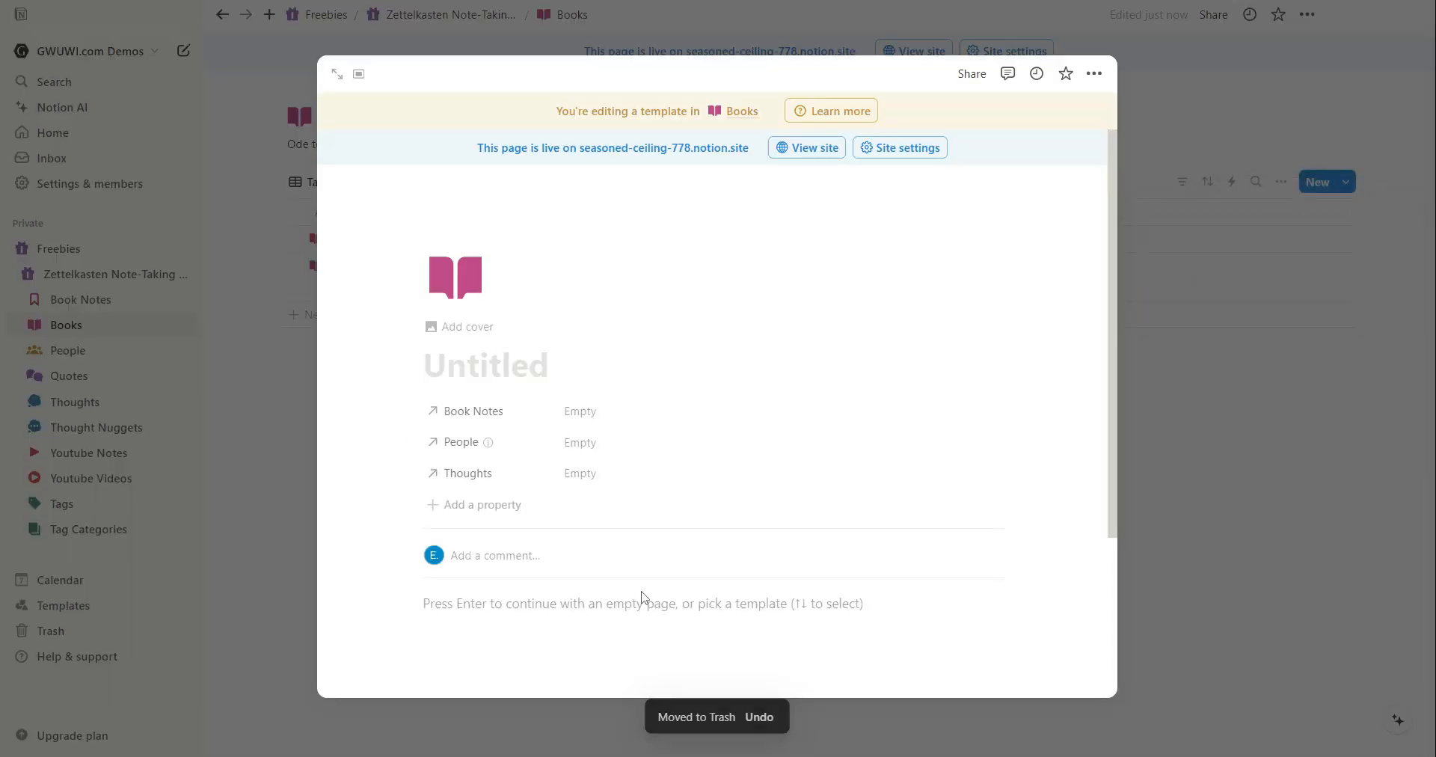
pyautogui.click(597, 610)
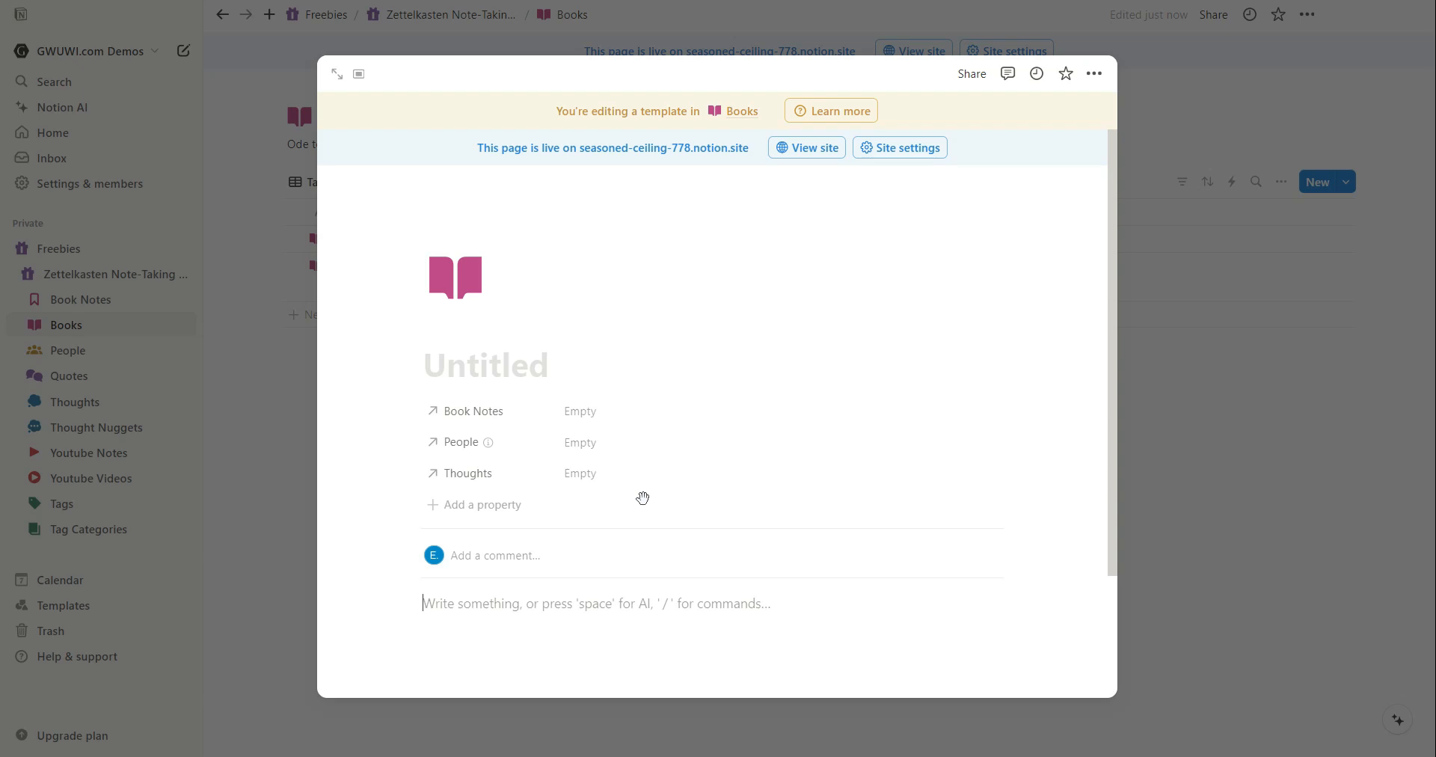
pyautogui.write('/lin')
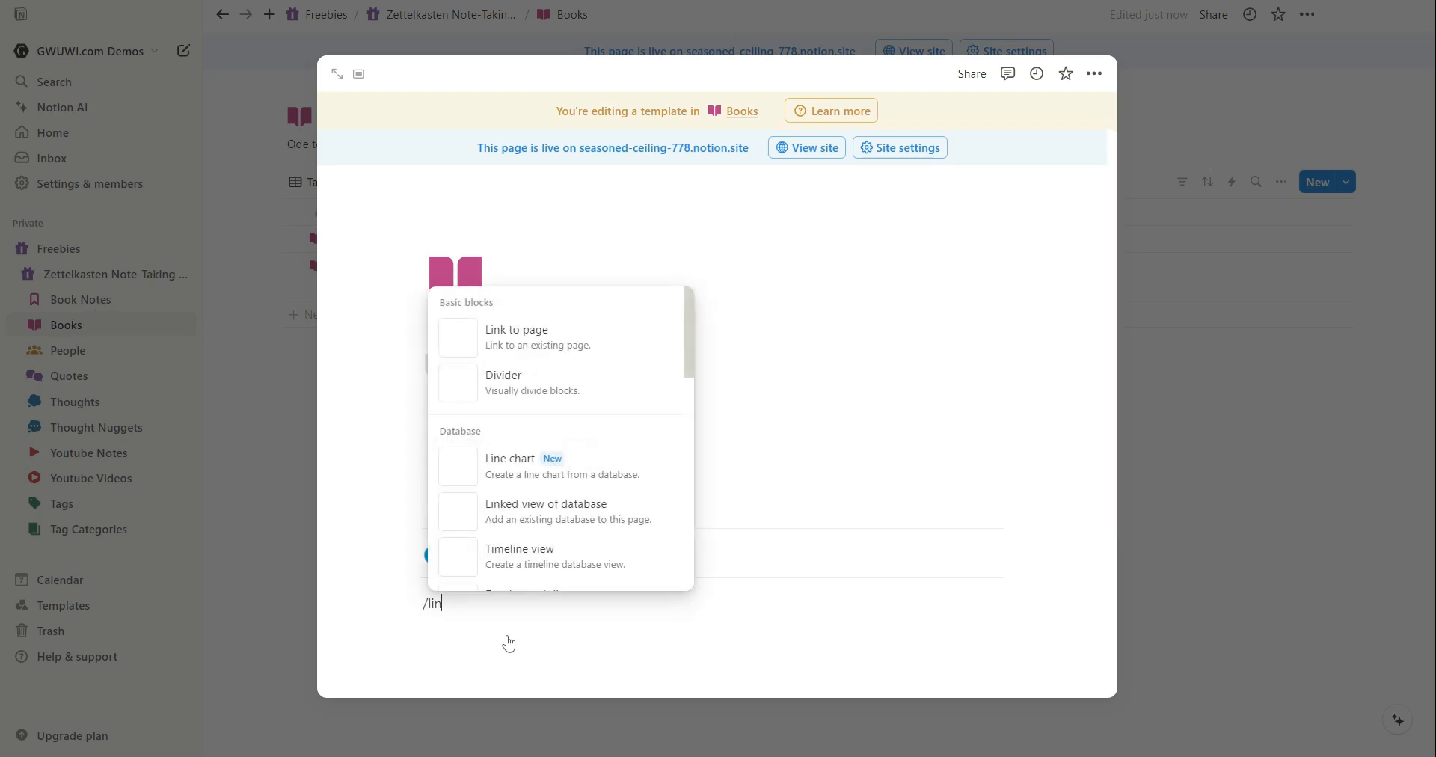
pyautogui.write('ked iew')
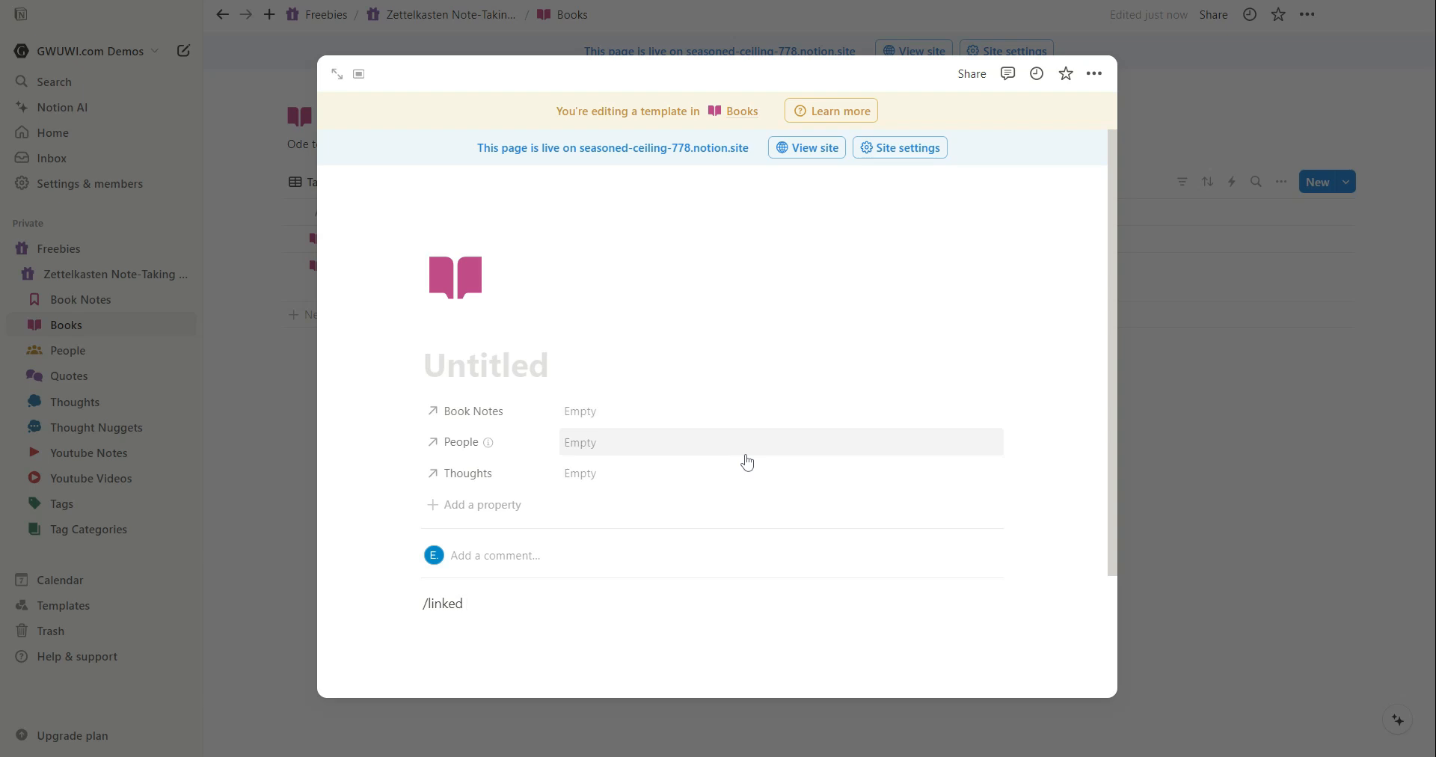
pyautogui.hotkey('ctrl', 'a')
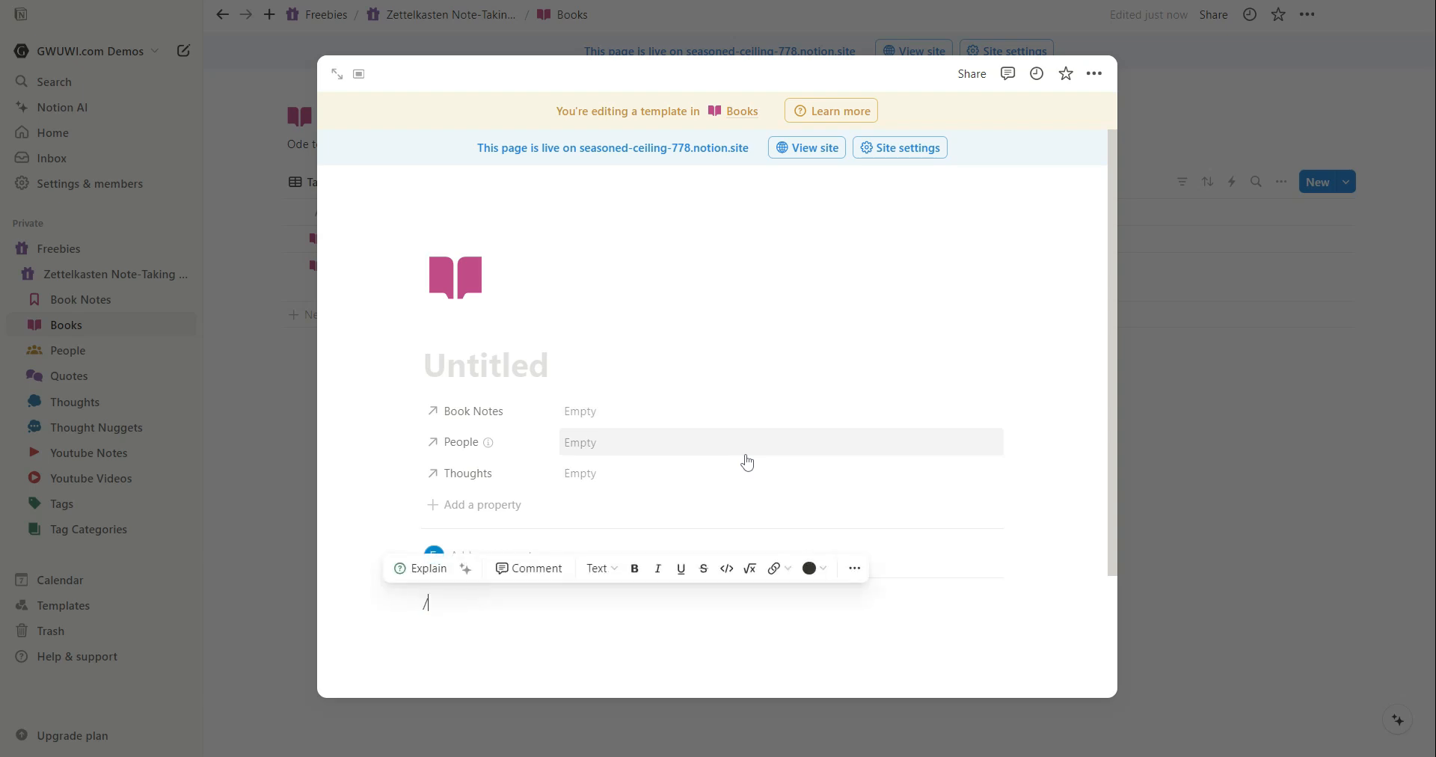
pyautogui.write('/linked')
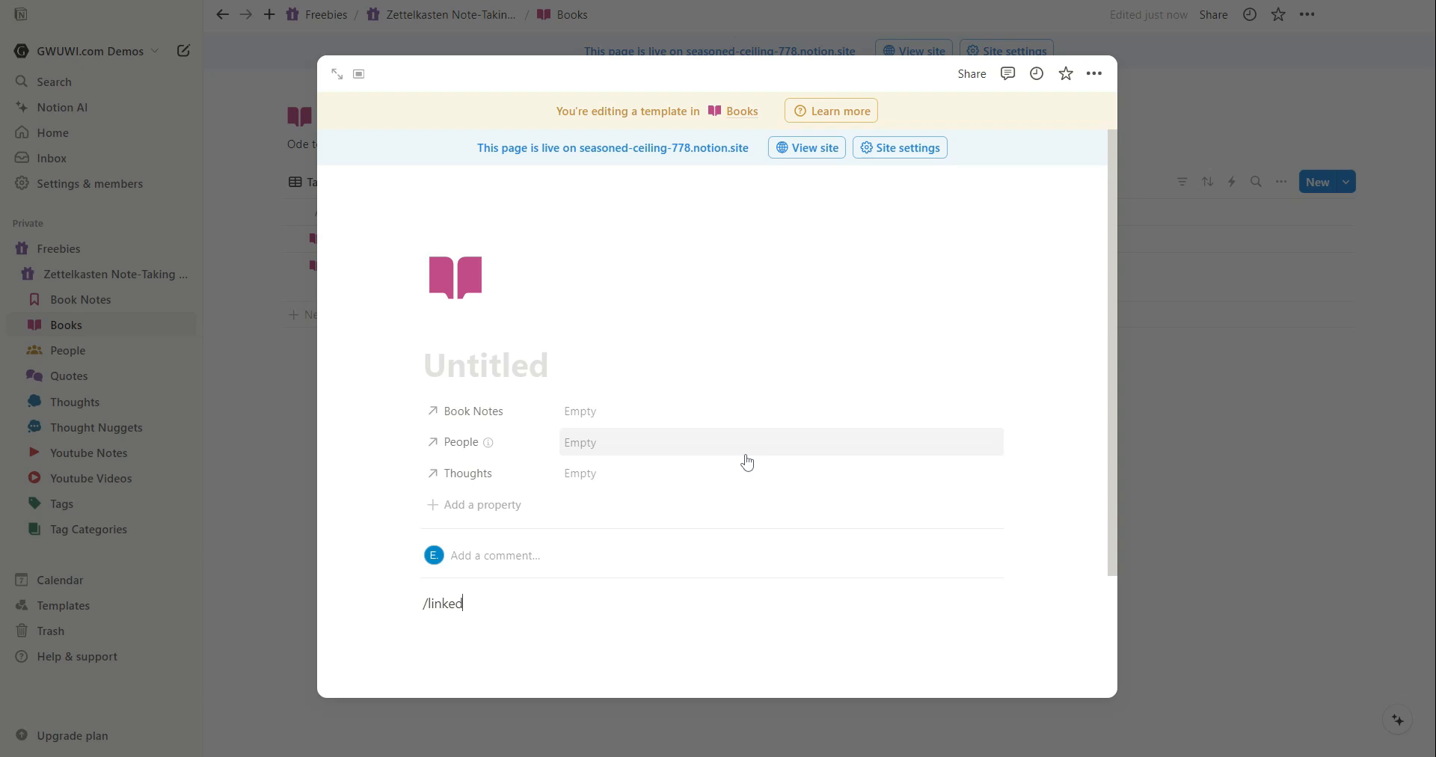
pyautogui.press('BackSpace')
pyautogui.press('BackSpace')
pyautogui.press('BackSpace')
pyautogui.press('BackSpace')
pyautogui.press('BackSpace')
pyautogui.press('BackSpace')
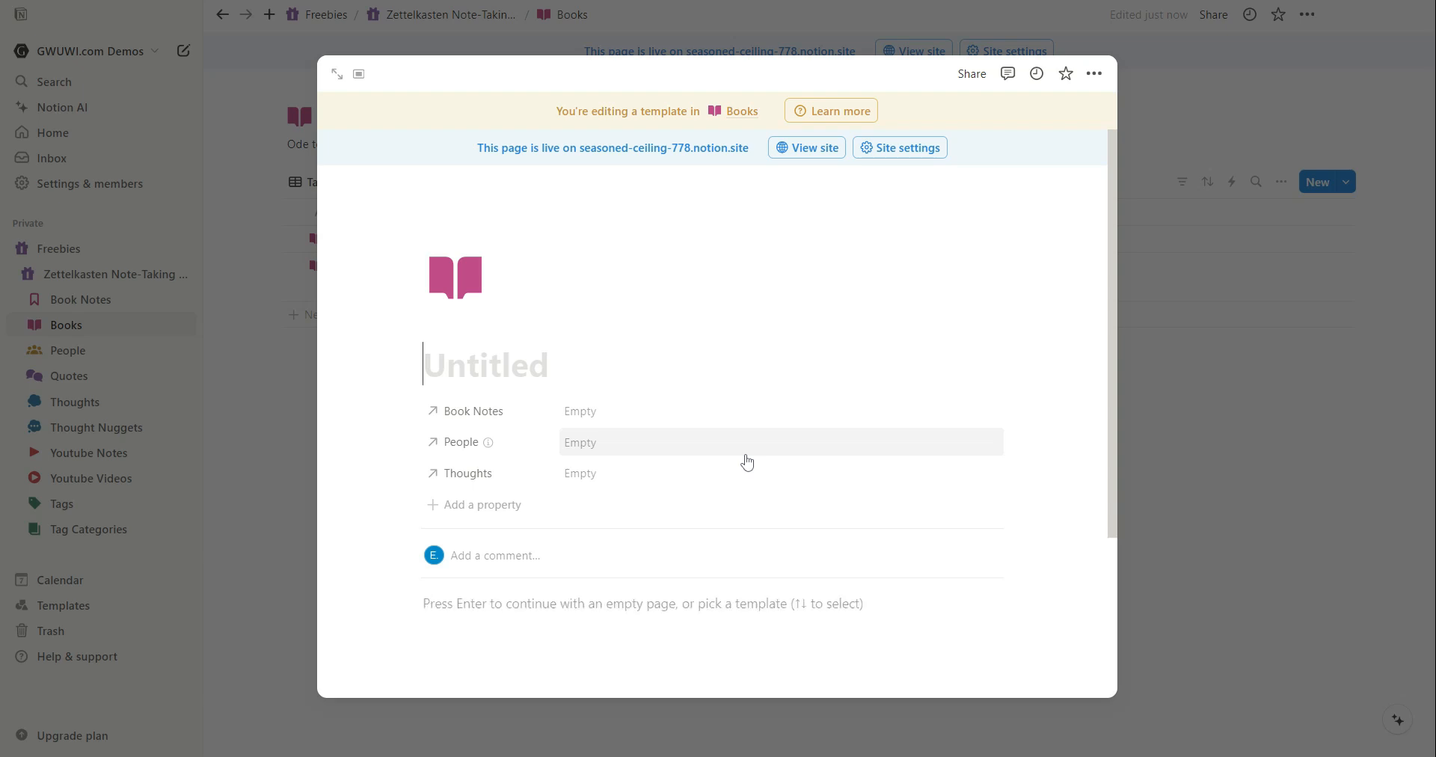
# Insert a linked view of the Book Notes database into the template body, using its existing Table view.
pyautogui.click(700, 544)
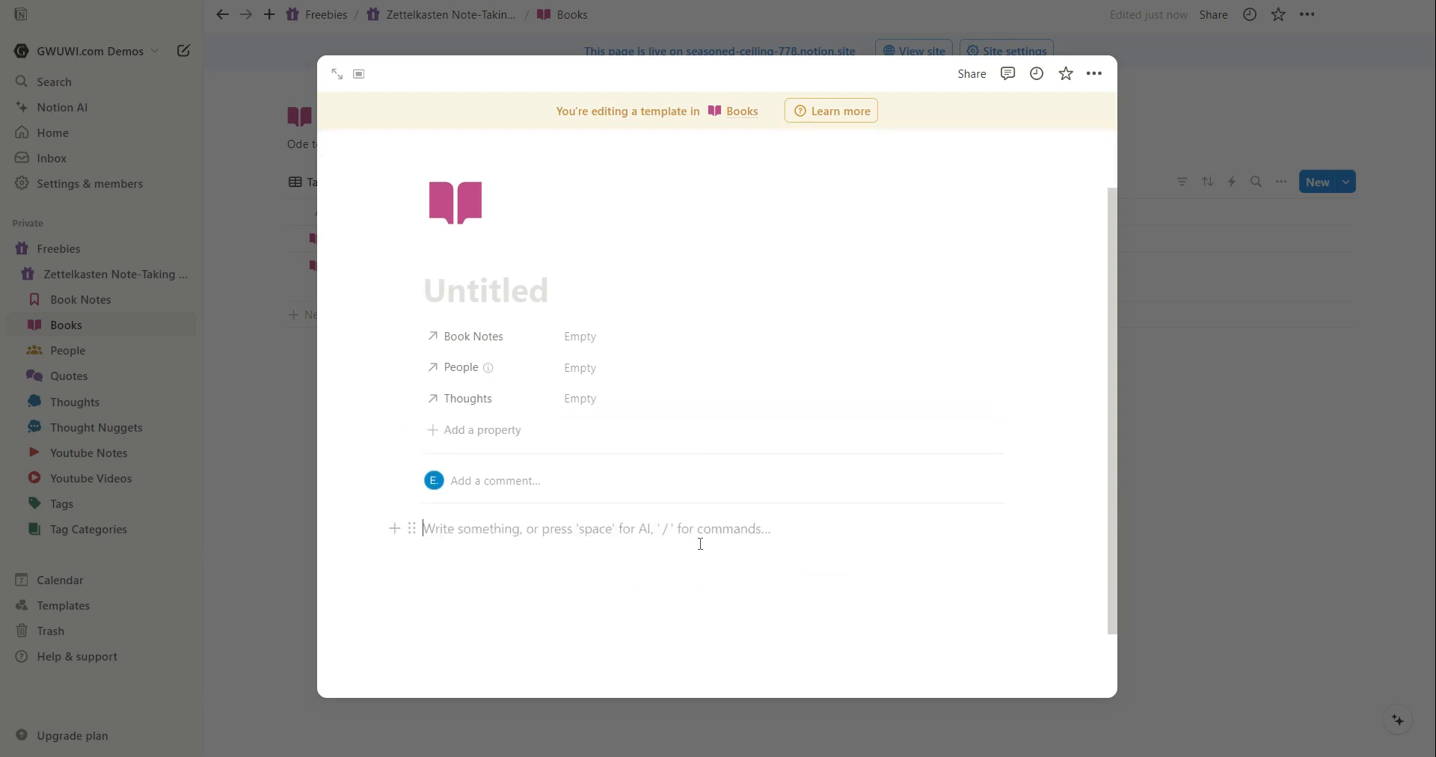
pyautogui.write('/')
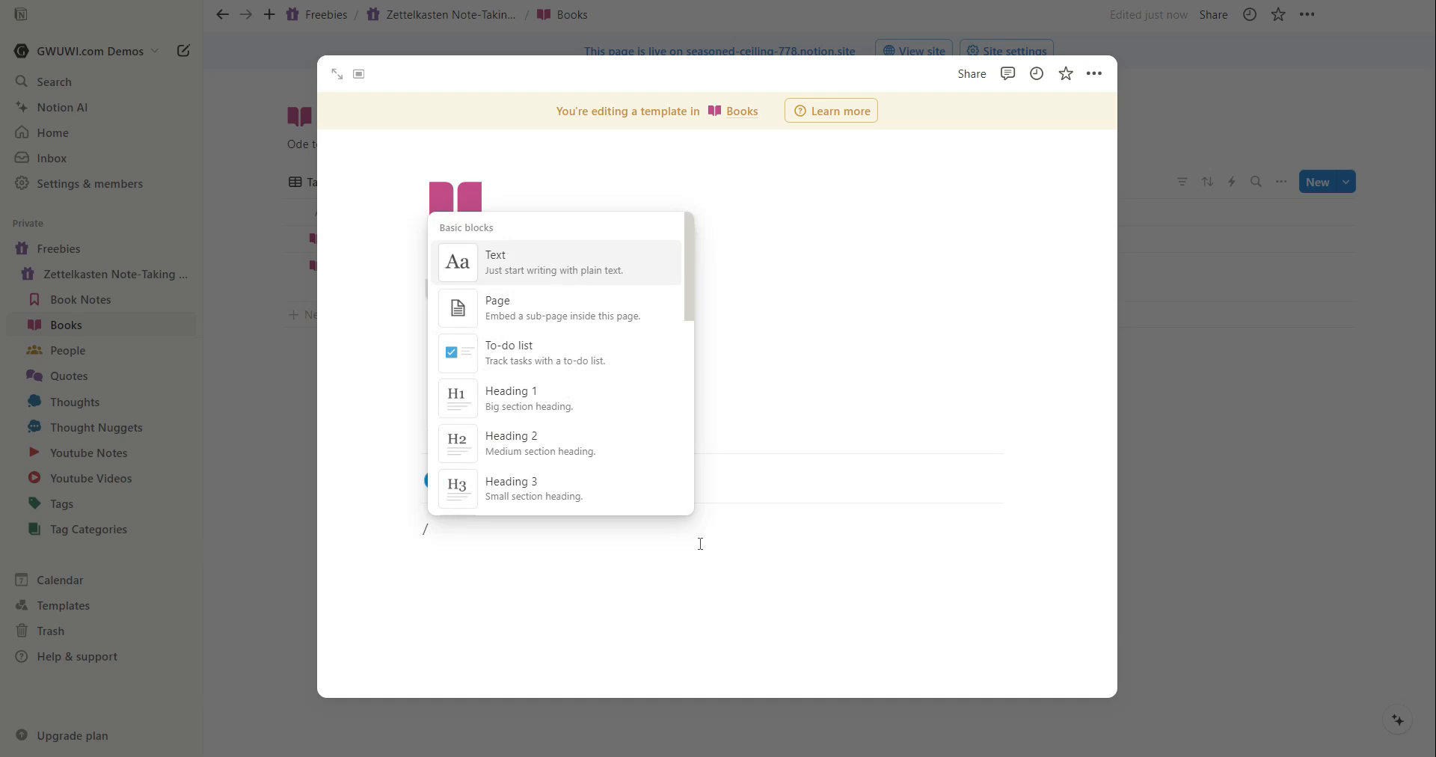
pyautogui.write('link')
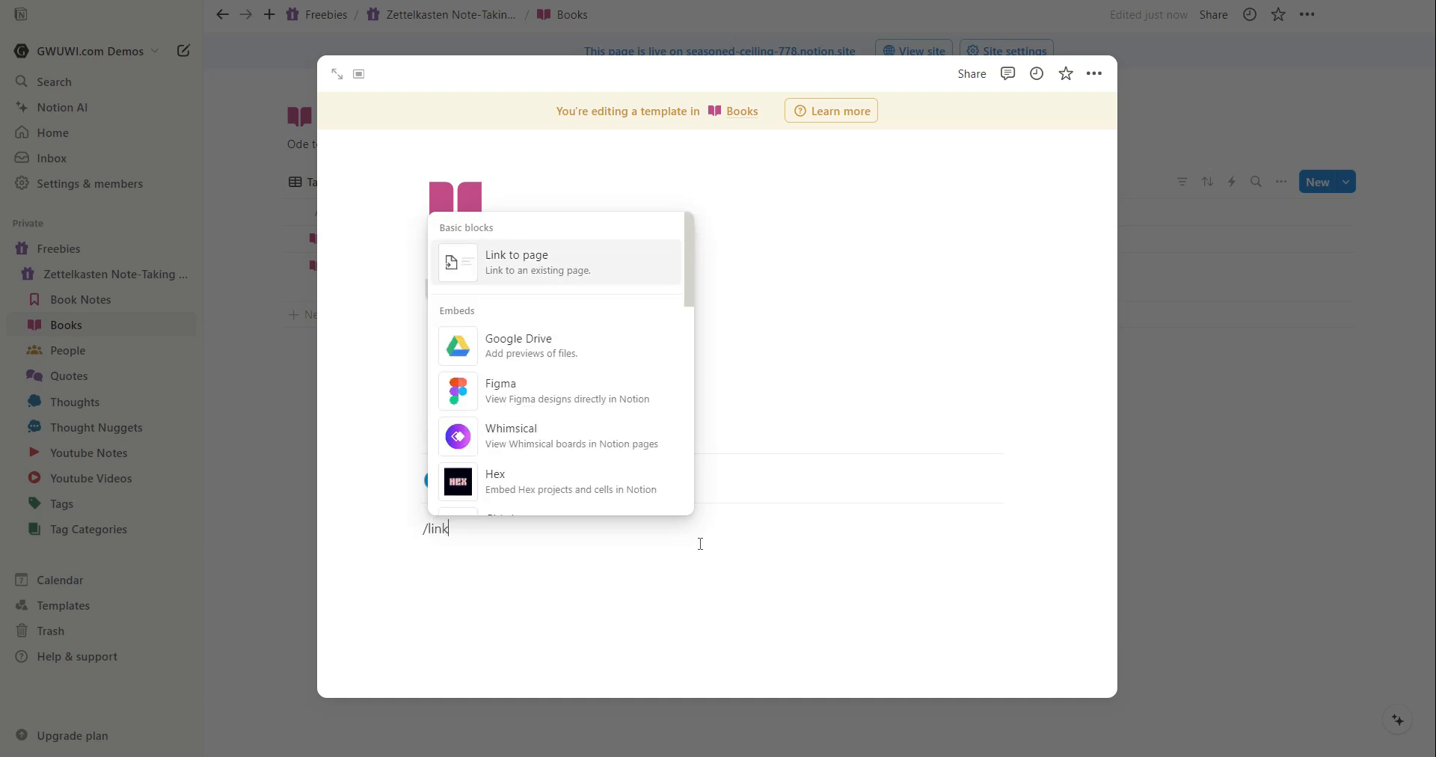
pyautogui.write('ed')
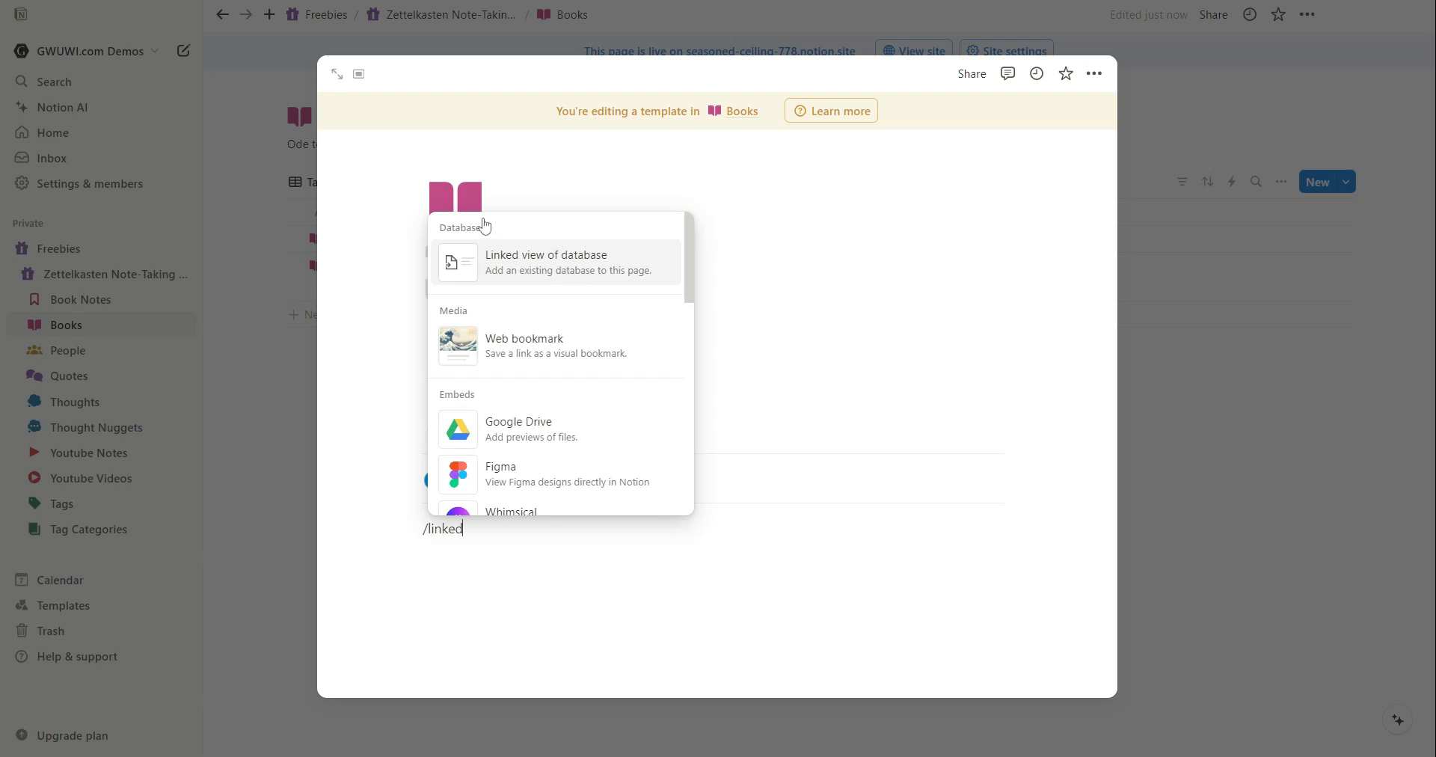
pyautogui.press('Return')
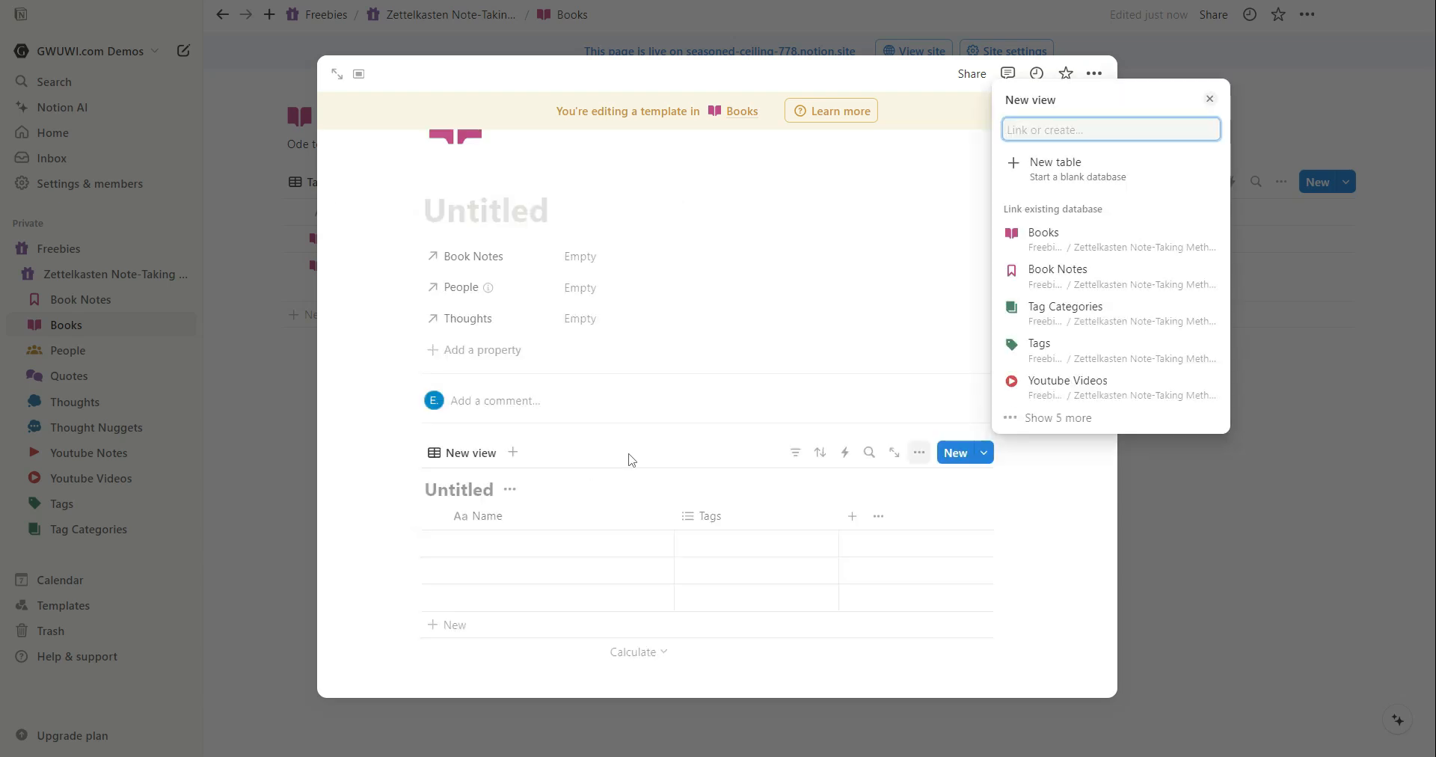
pyautogui.click(1113, 275)
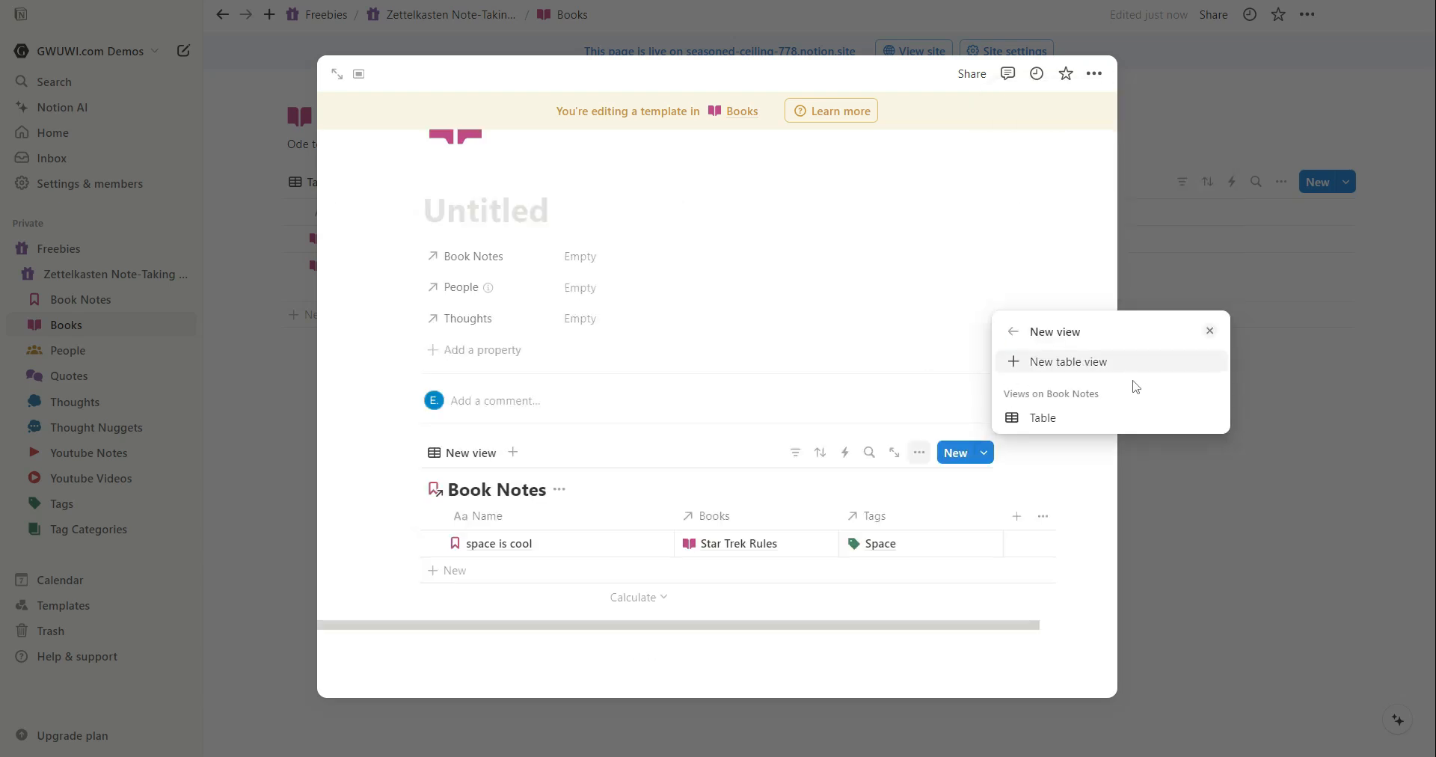
pyautogui.click(1082, 419)
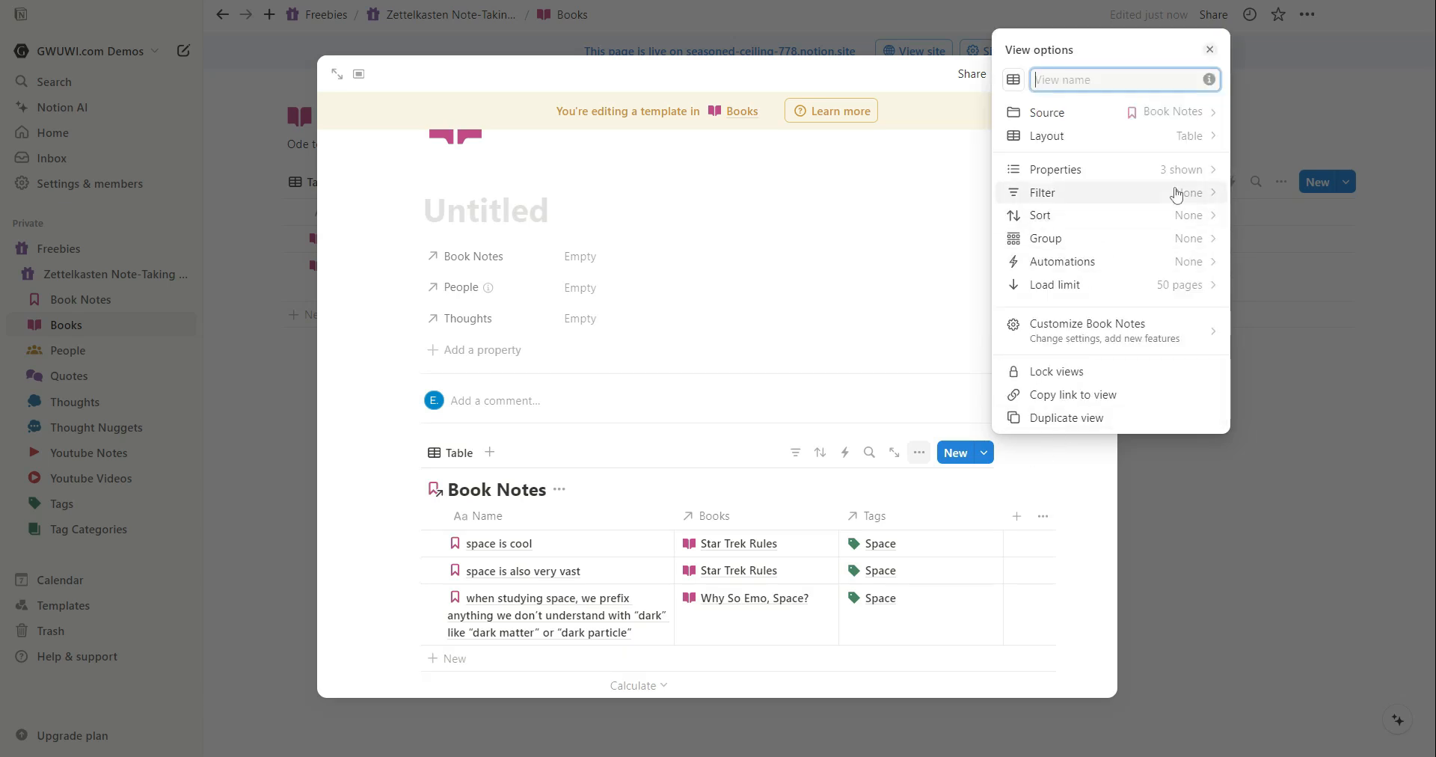
# Add a Text property named Page(s) to Book Notes and move its column next to Name.
pyautogui.click(1213, 177)
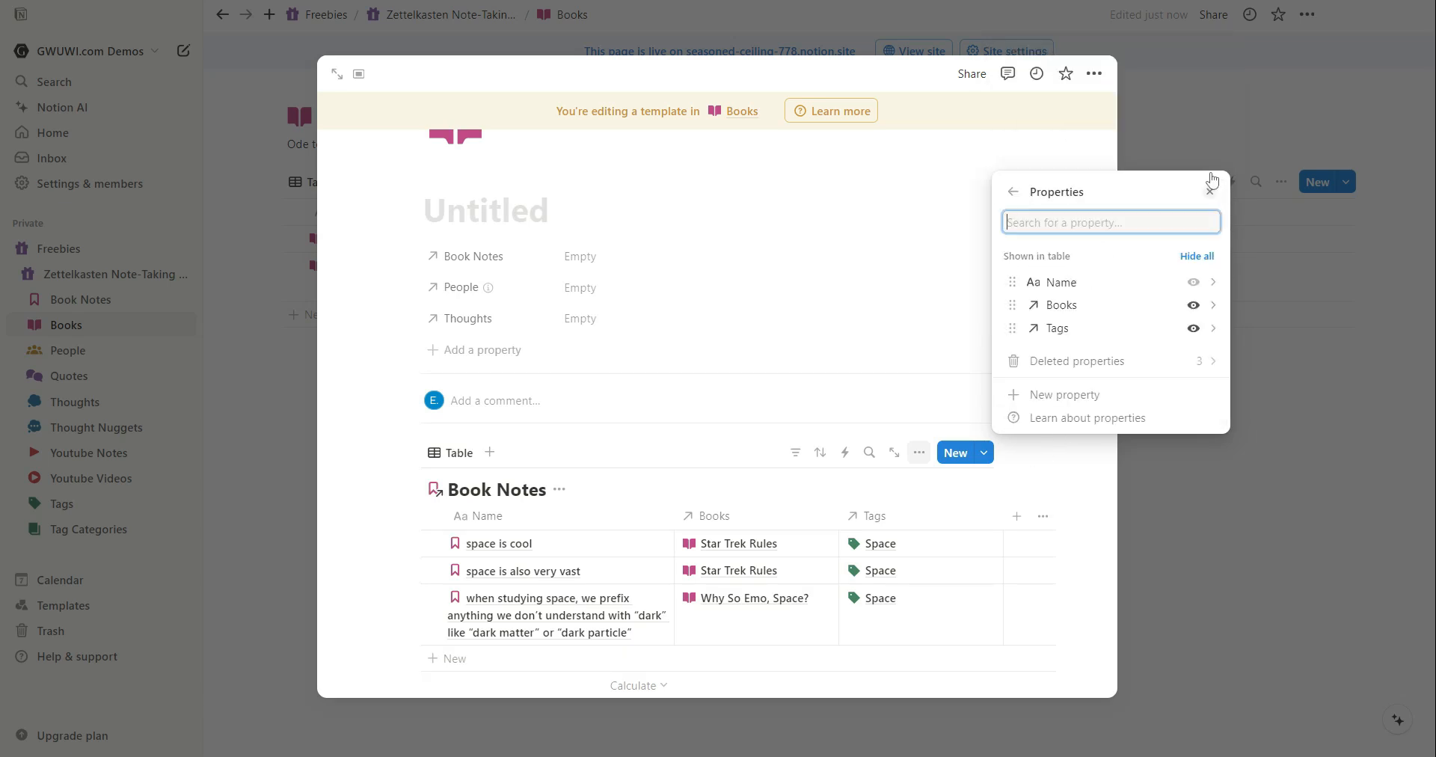
pyautogui.click(1072, 403)
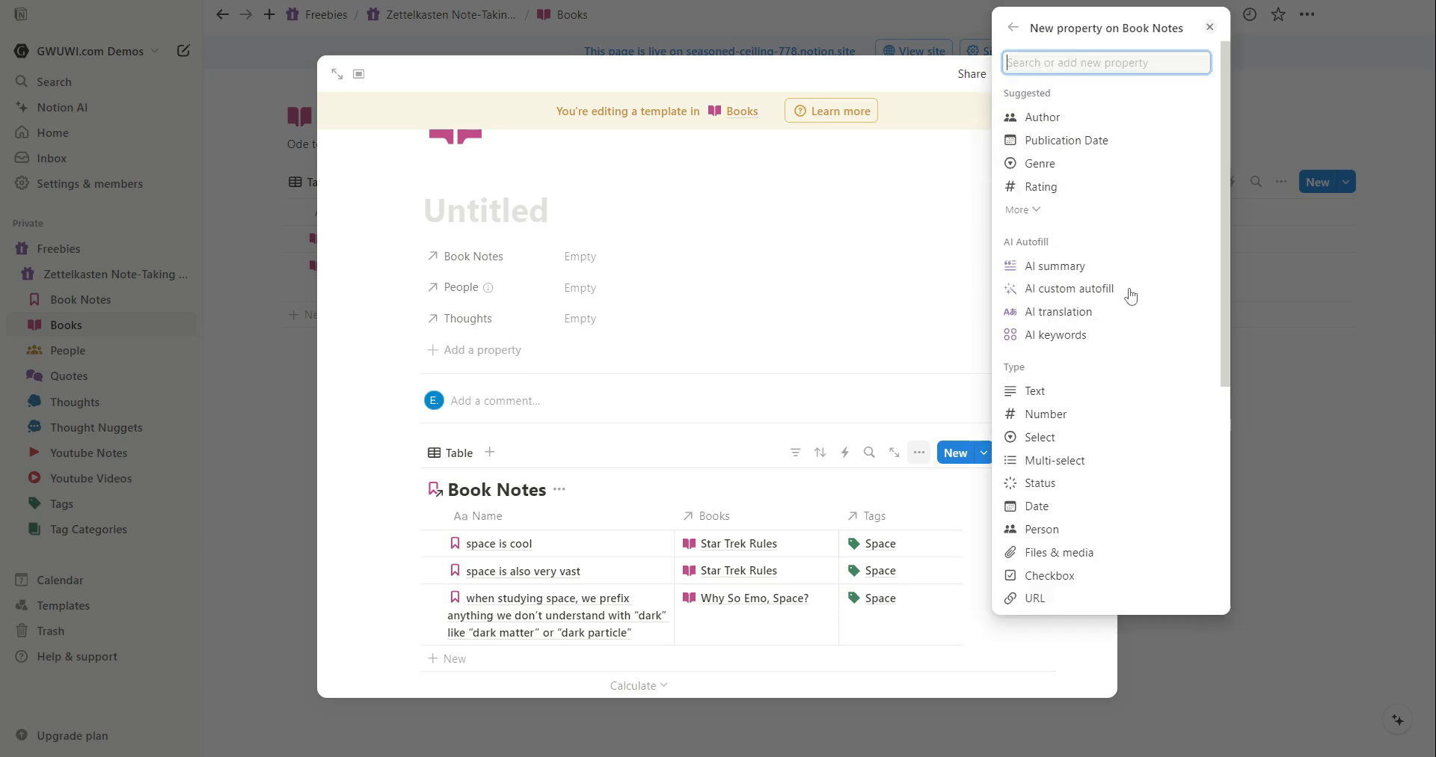
pyautogui.click(1036, 390)
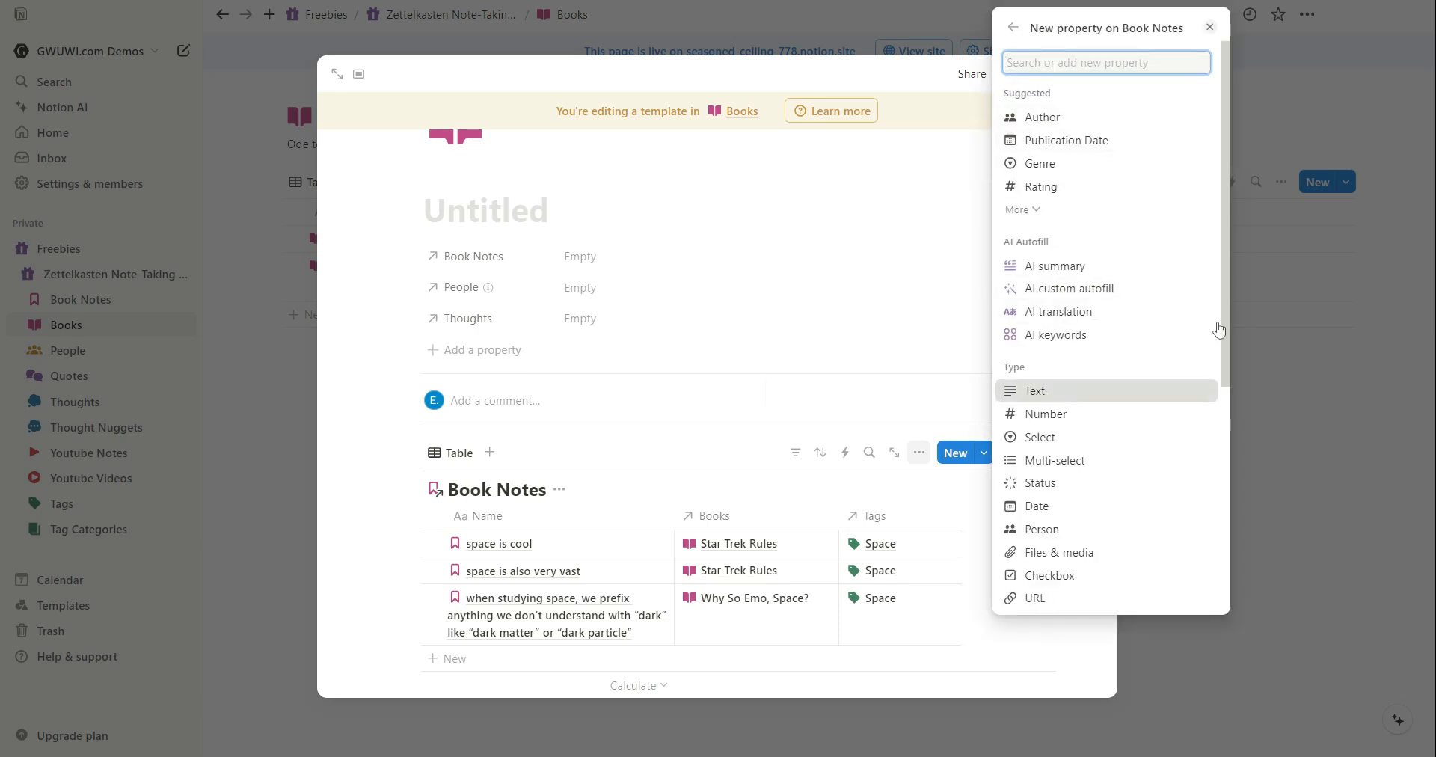
pyautogui.write('Page(s')
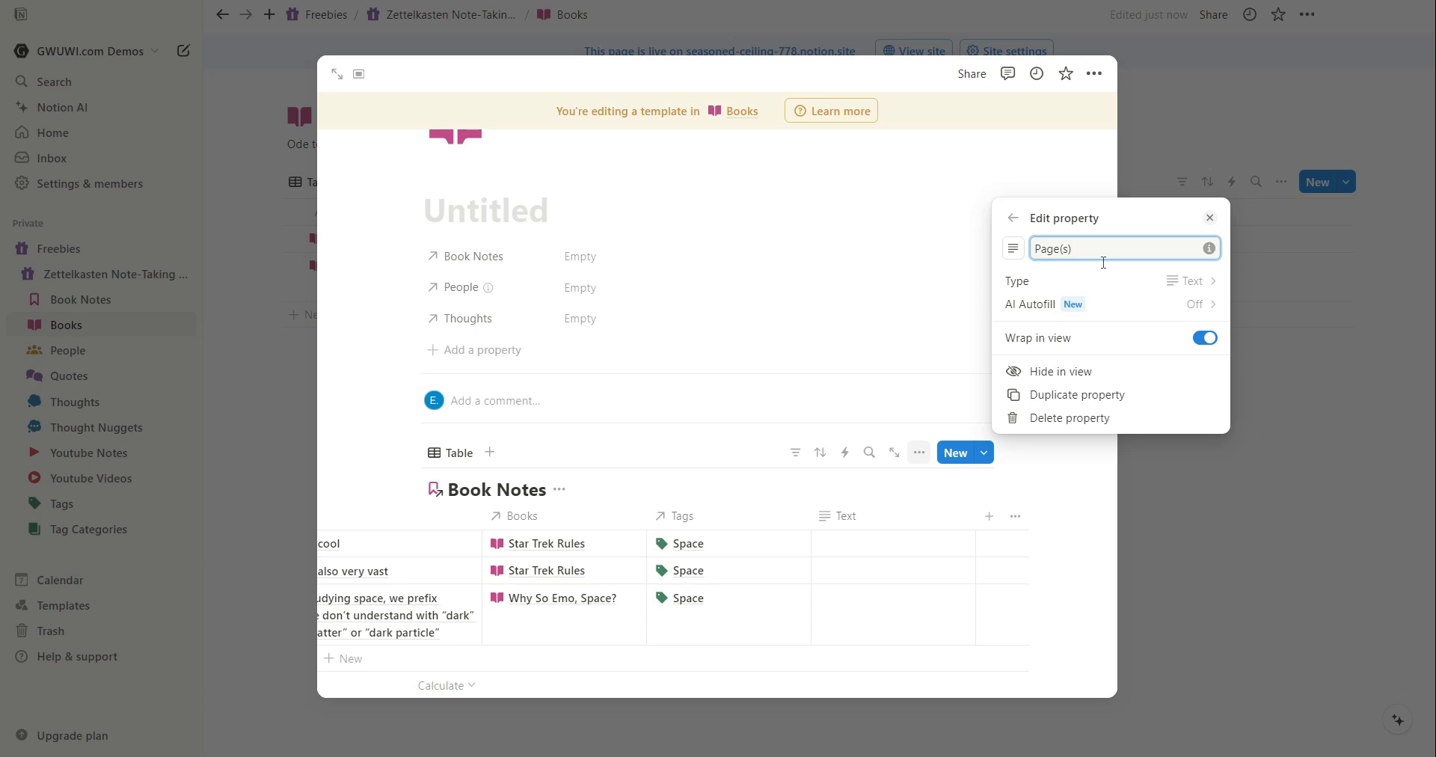
pyautogui.click(1095, 553)
pyautogui.moveTo(890, 523); pyautogui.dragTo(540, 543)
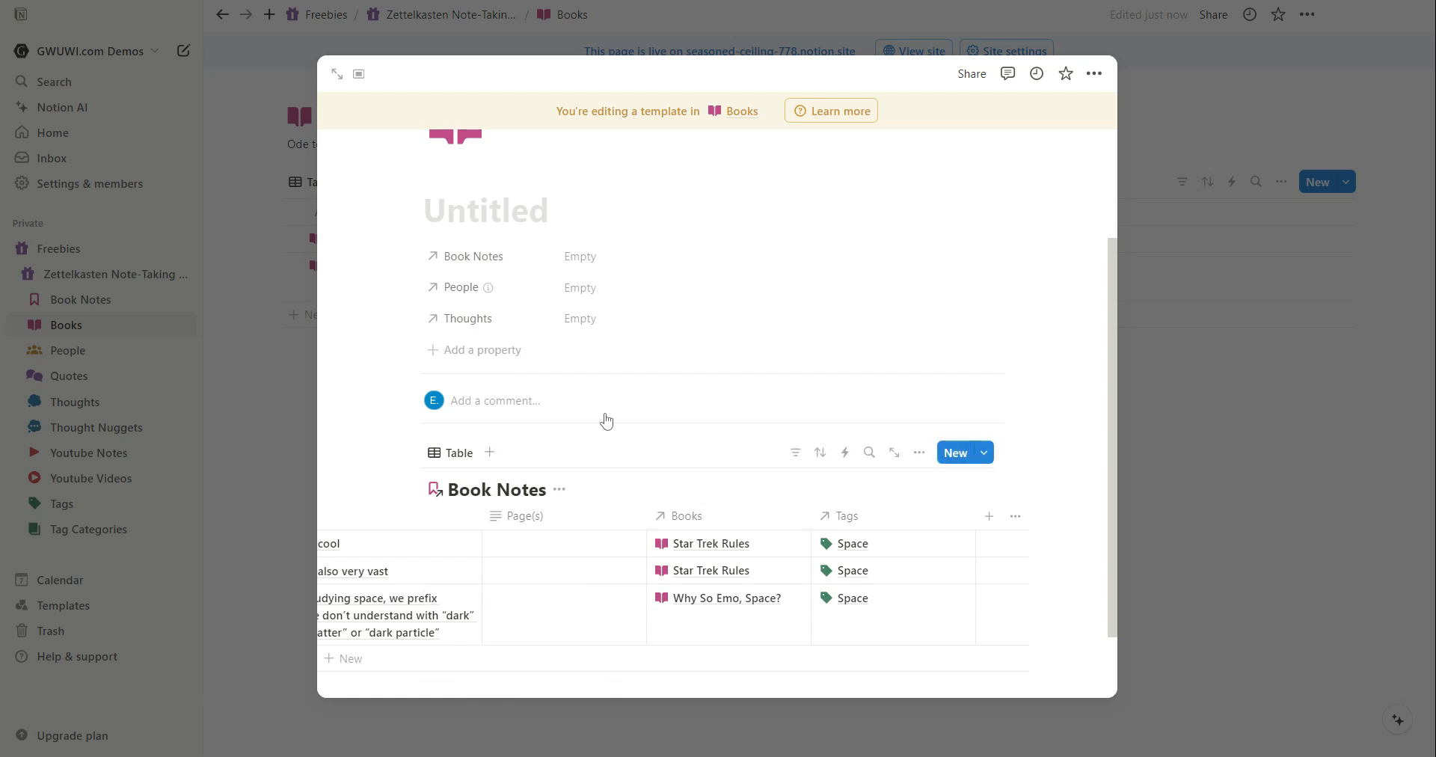
# Filter the template's linked Book Notes view to Books containing the Untitled template page, save it for everyone, and close the template.
pyautogui.scroll(-1, 748, 444)
pyautogui.moveTo(737, 629); pyautogui.dragTo(452, 627)
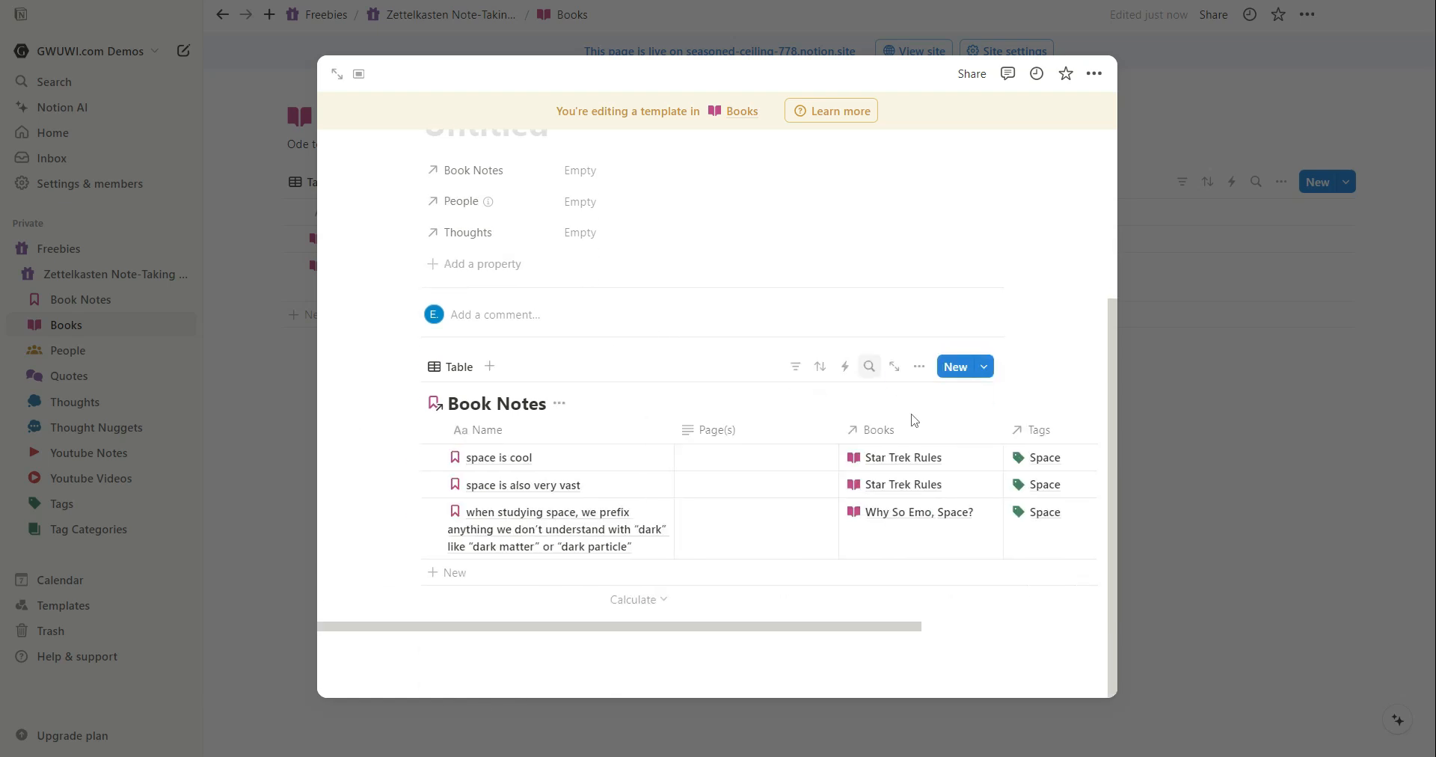
pyautogui.click(939, 440)
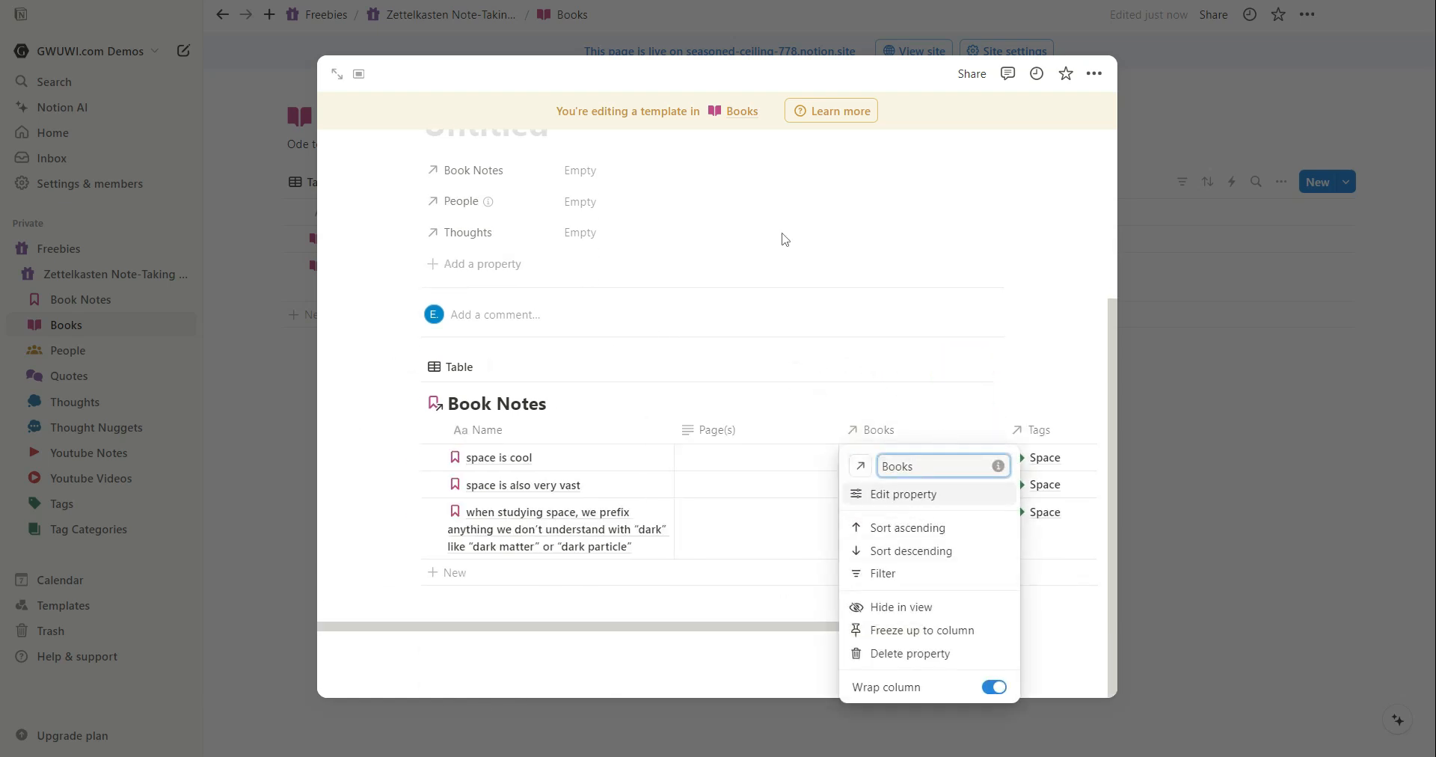
pyautogui.click(647, 229)
pyautogui.scroll(3, 647, 230)
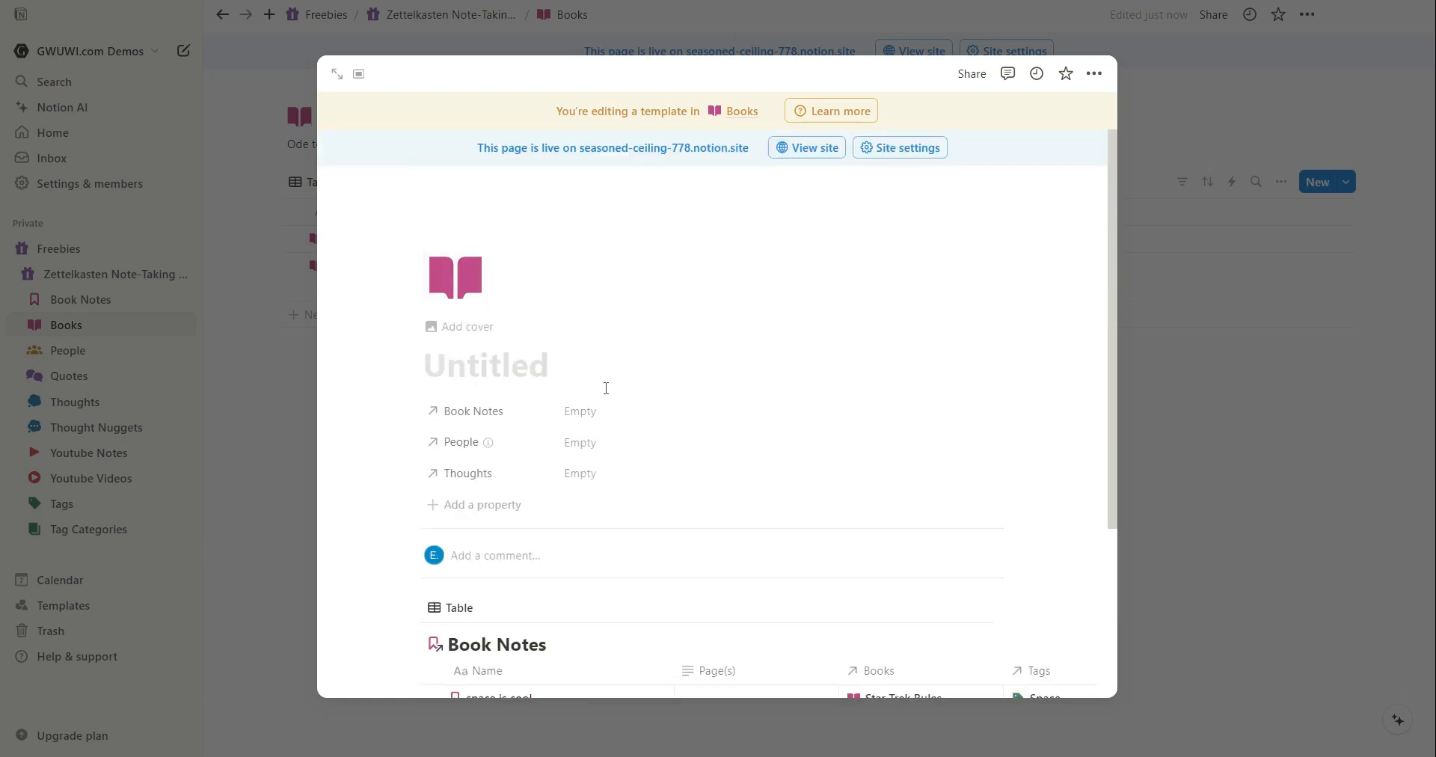
pyautogui.scroll(-3, 761, 386)
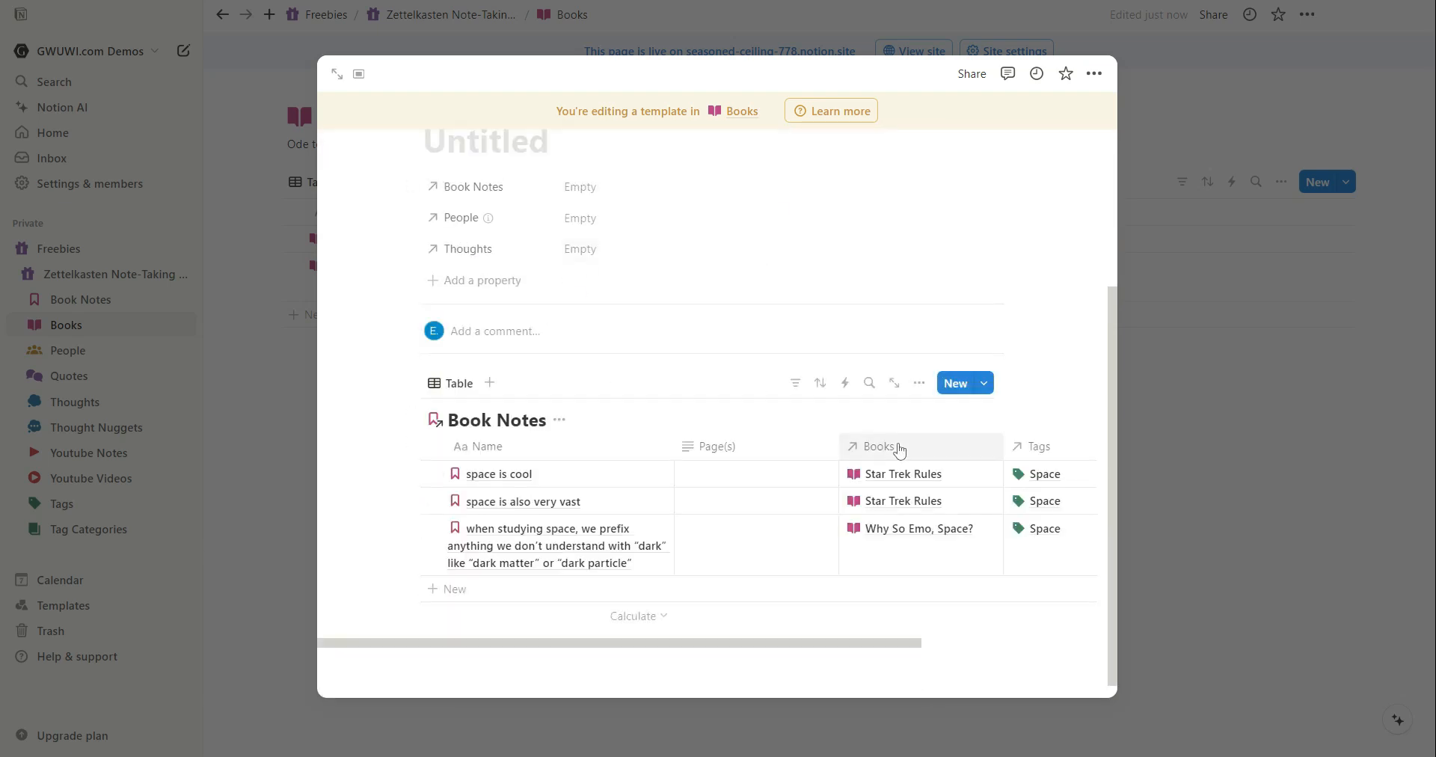
pyautogui.click(934, 456)
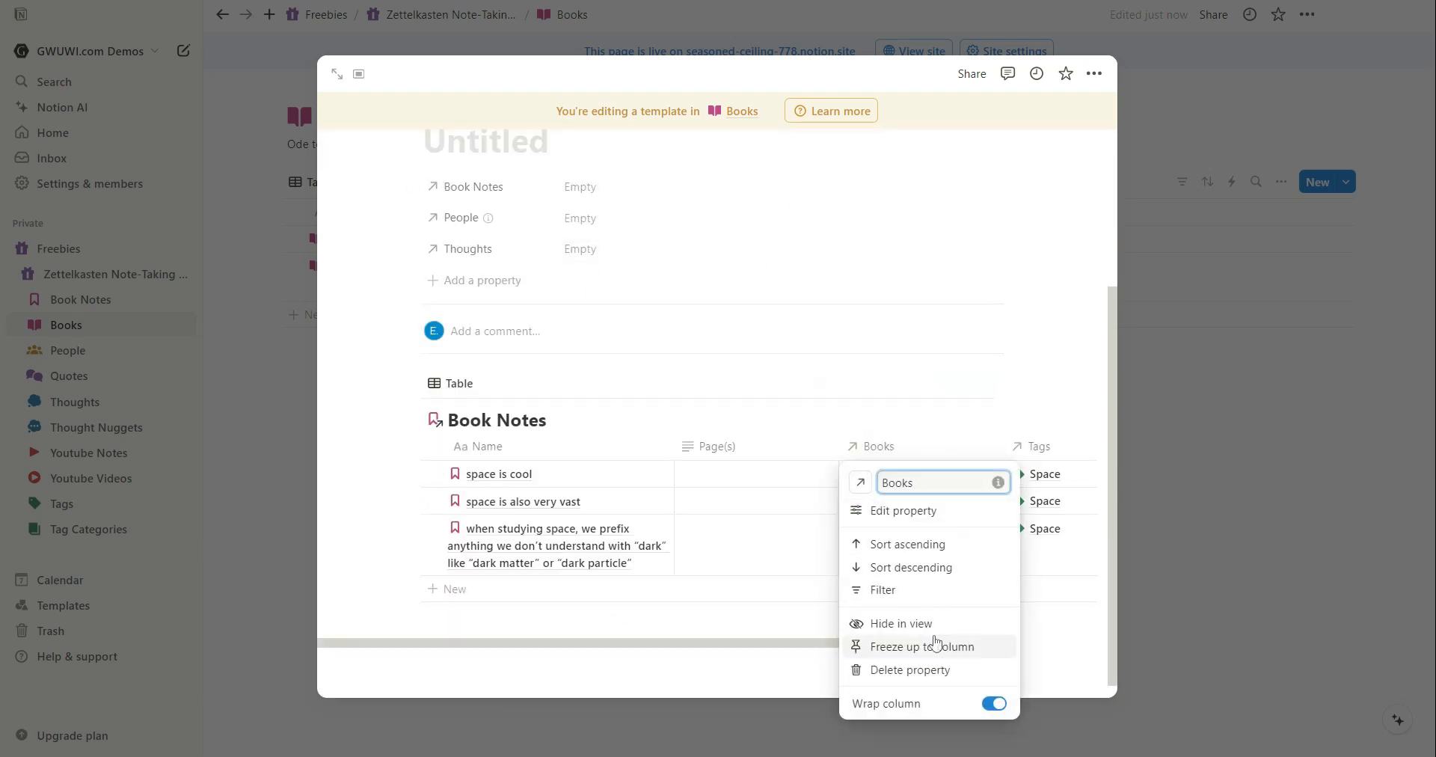
pyautogui.click(933, 590)
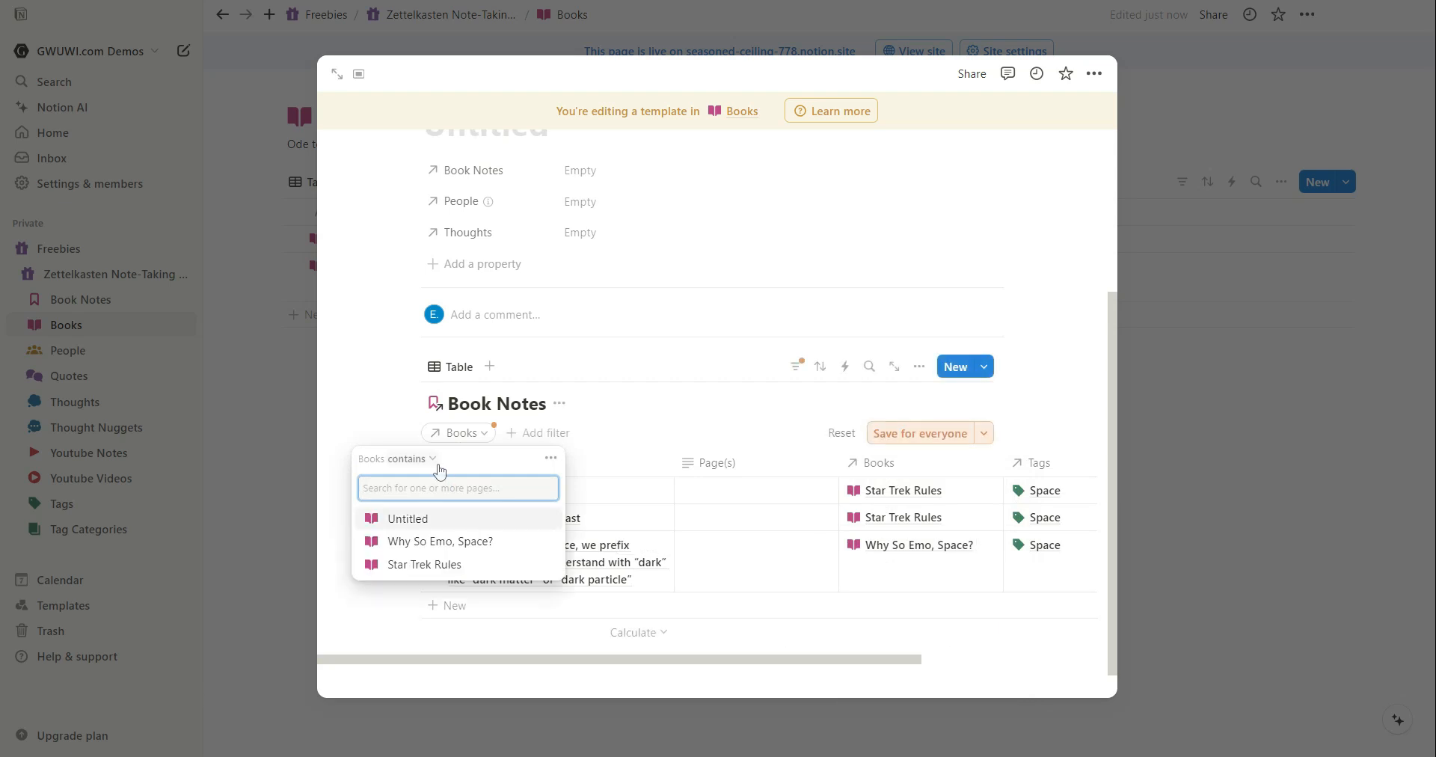
pyautogui.click(402, 528)
pyautogui.click(526, 178)
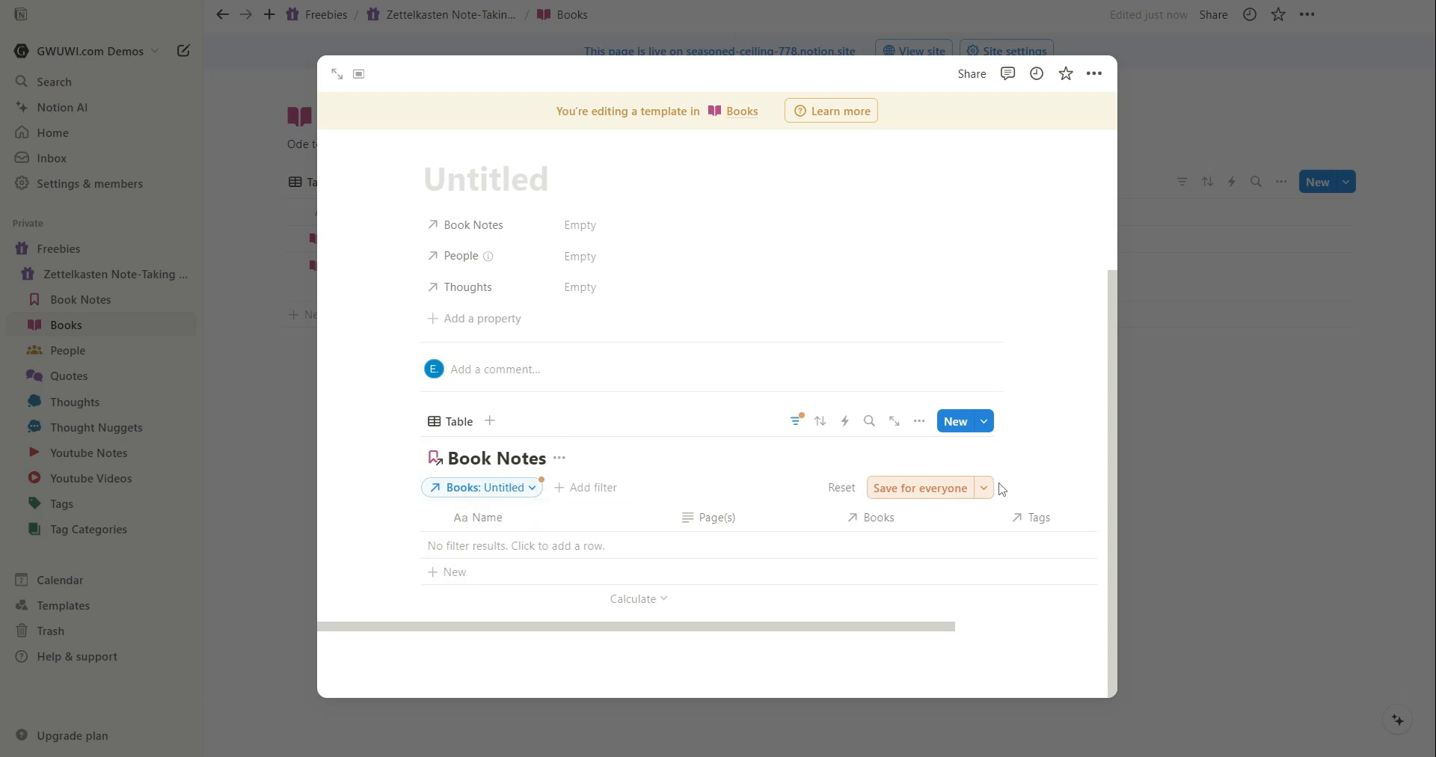
pyautogui.click(910, 491)
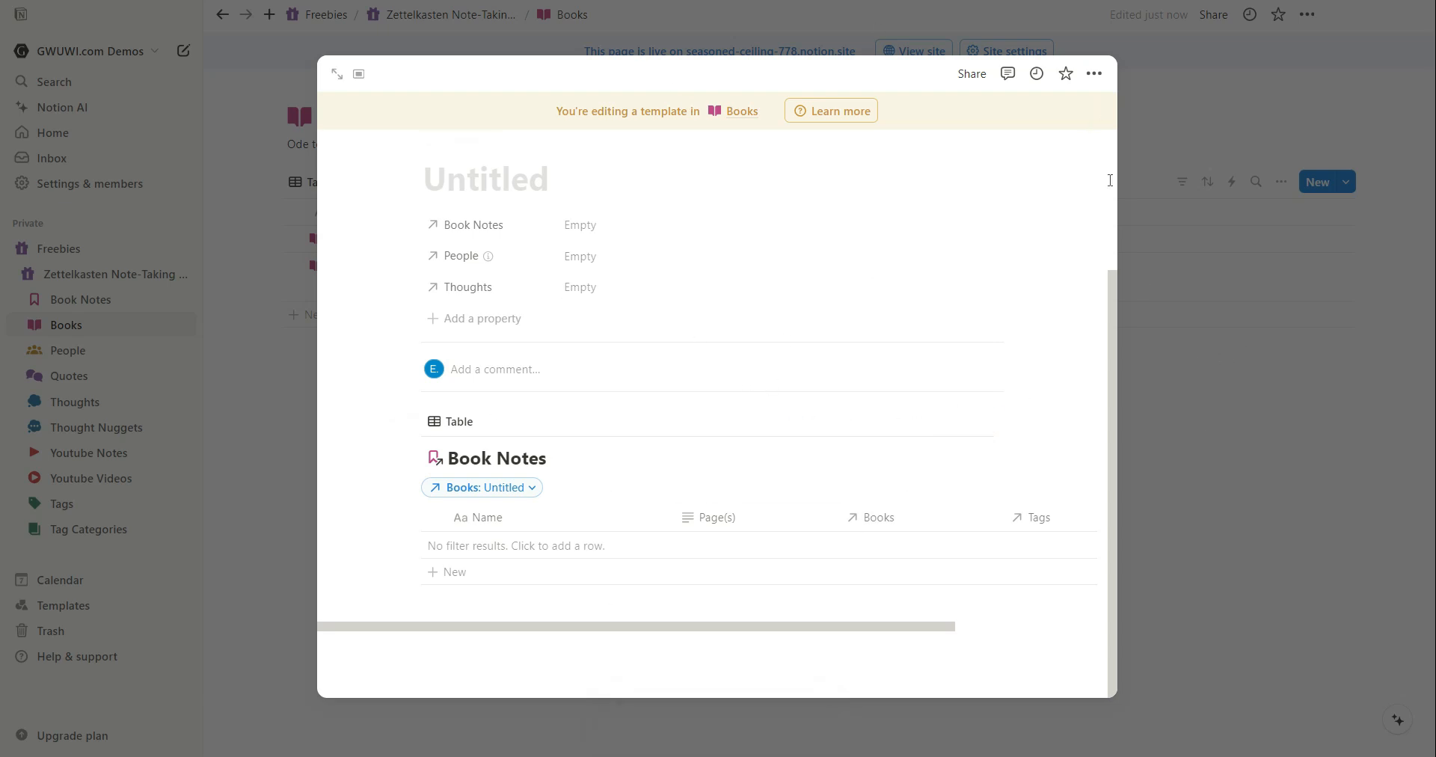
pyautogui.click(1279, 497)
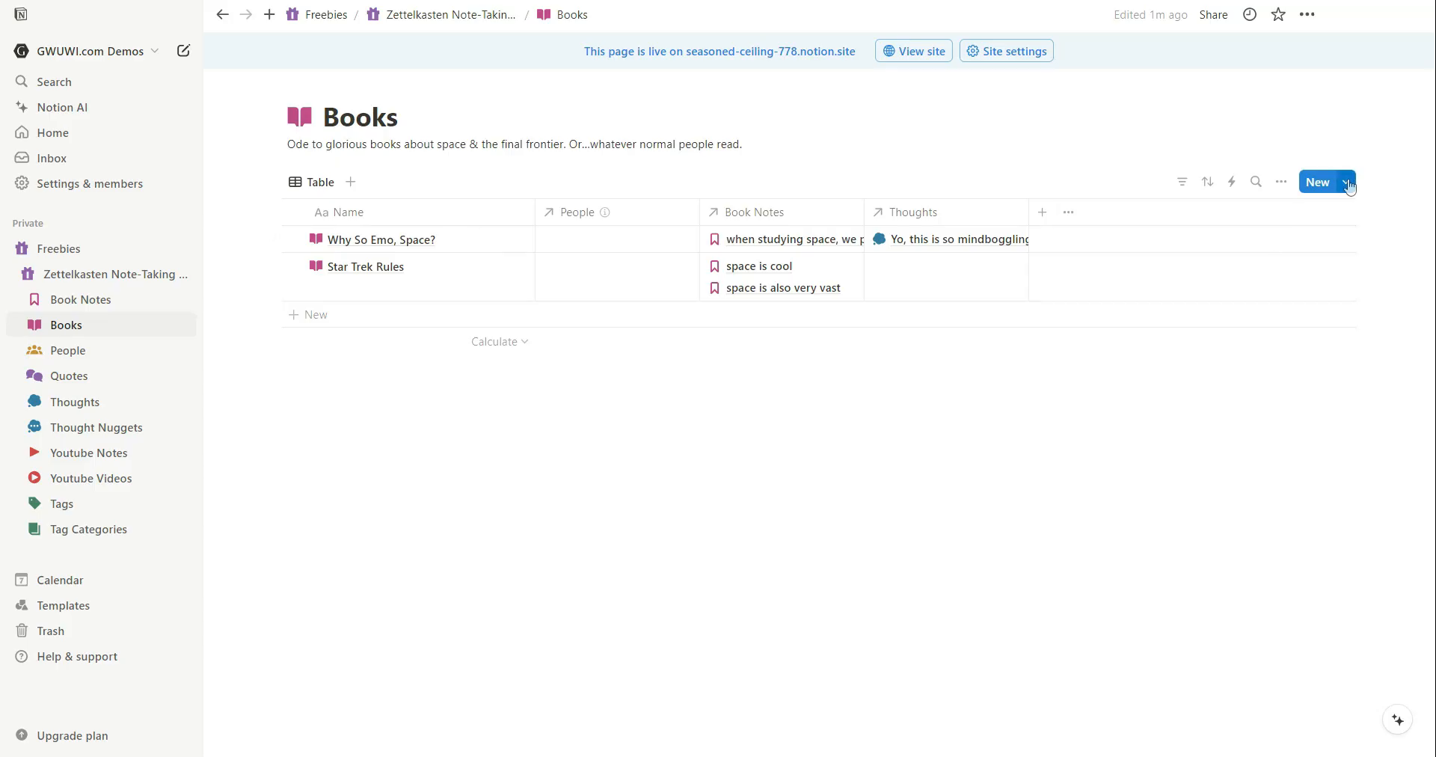
# Apply the Untitled template to the Why So Emo, Space? book page.
pyautogui.click(509, 241)
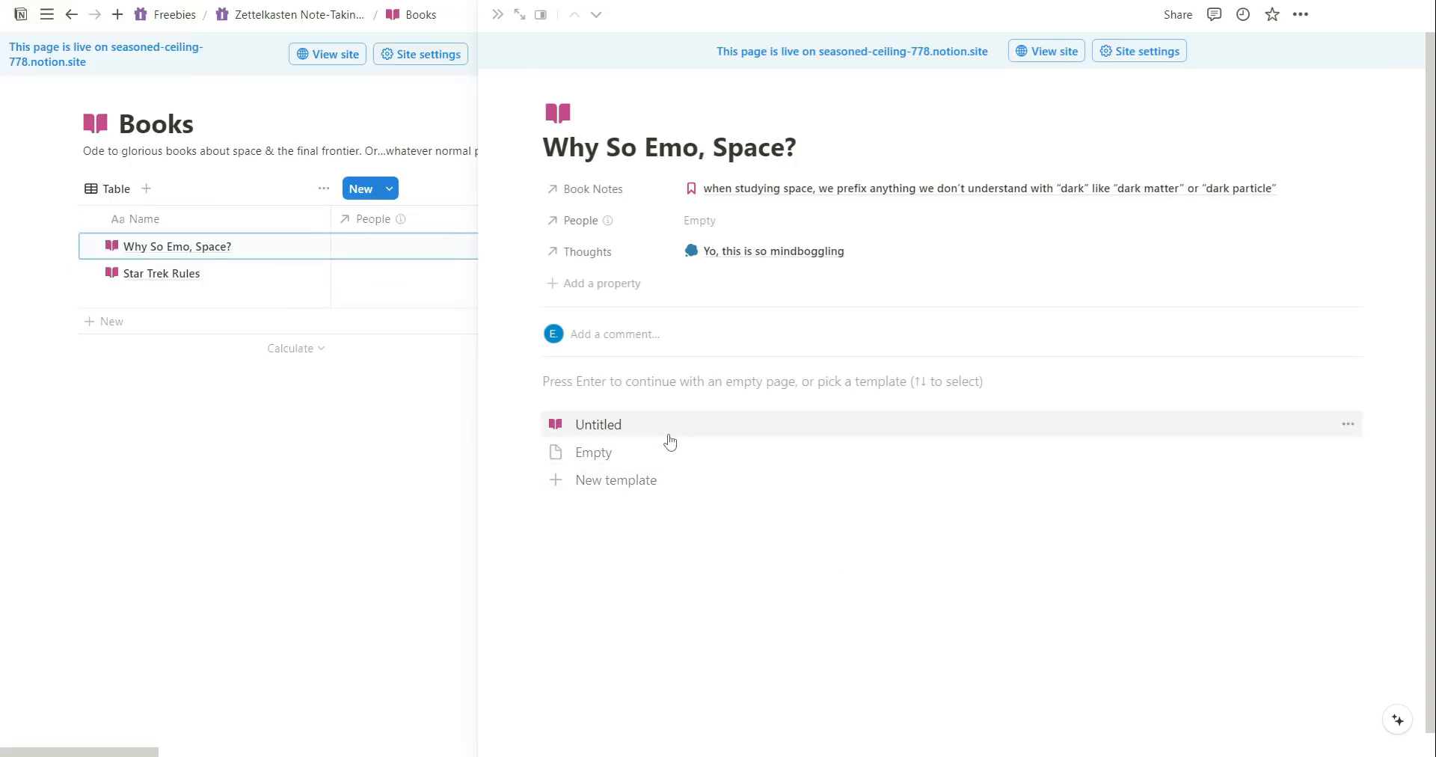
pyautogui.click(610, 432)
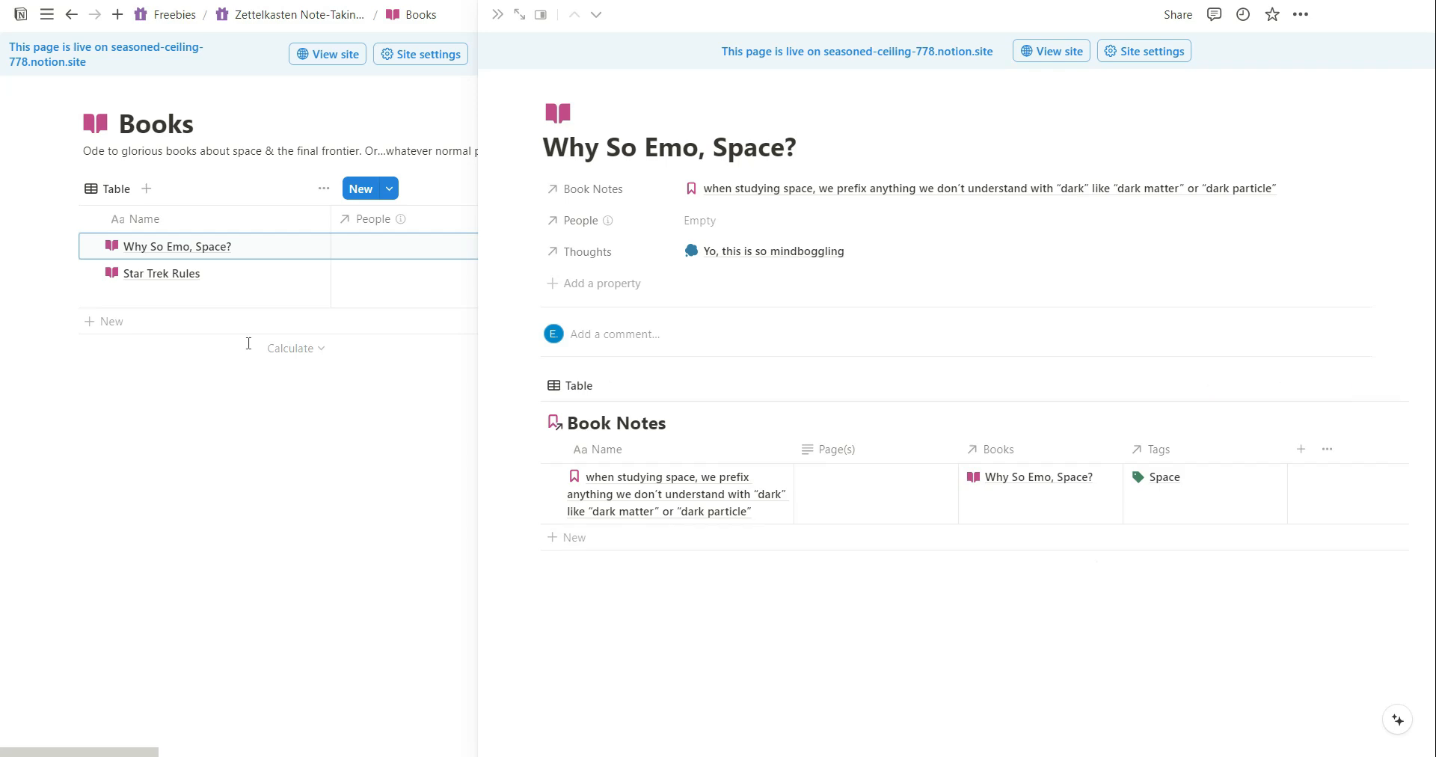
pyautogui.click(331, 278)
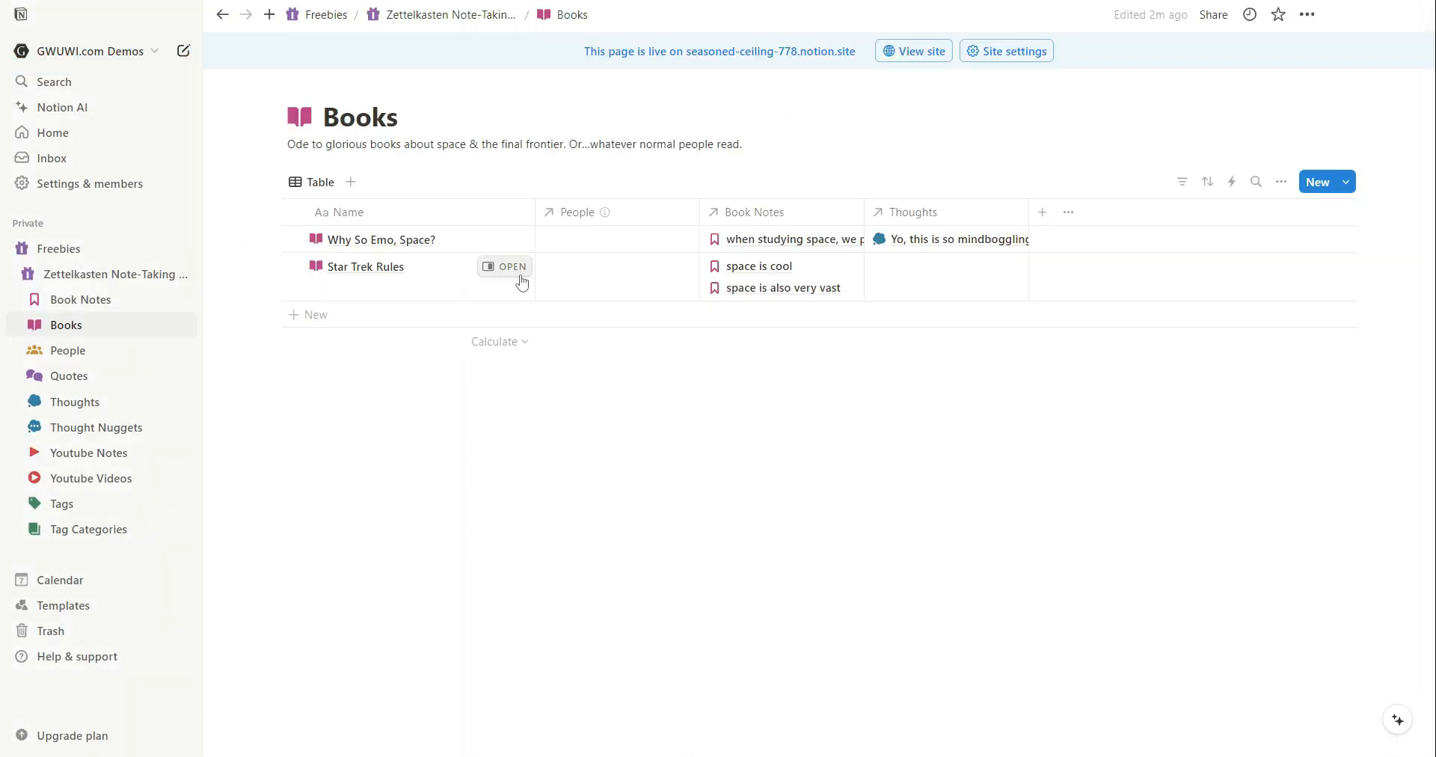
# Open the Star Trek Rules book page and apply the Untitled template to it.
pyautogui.click(377, 266)
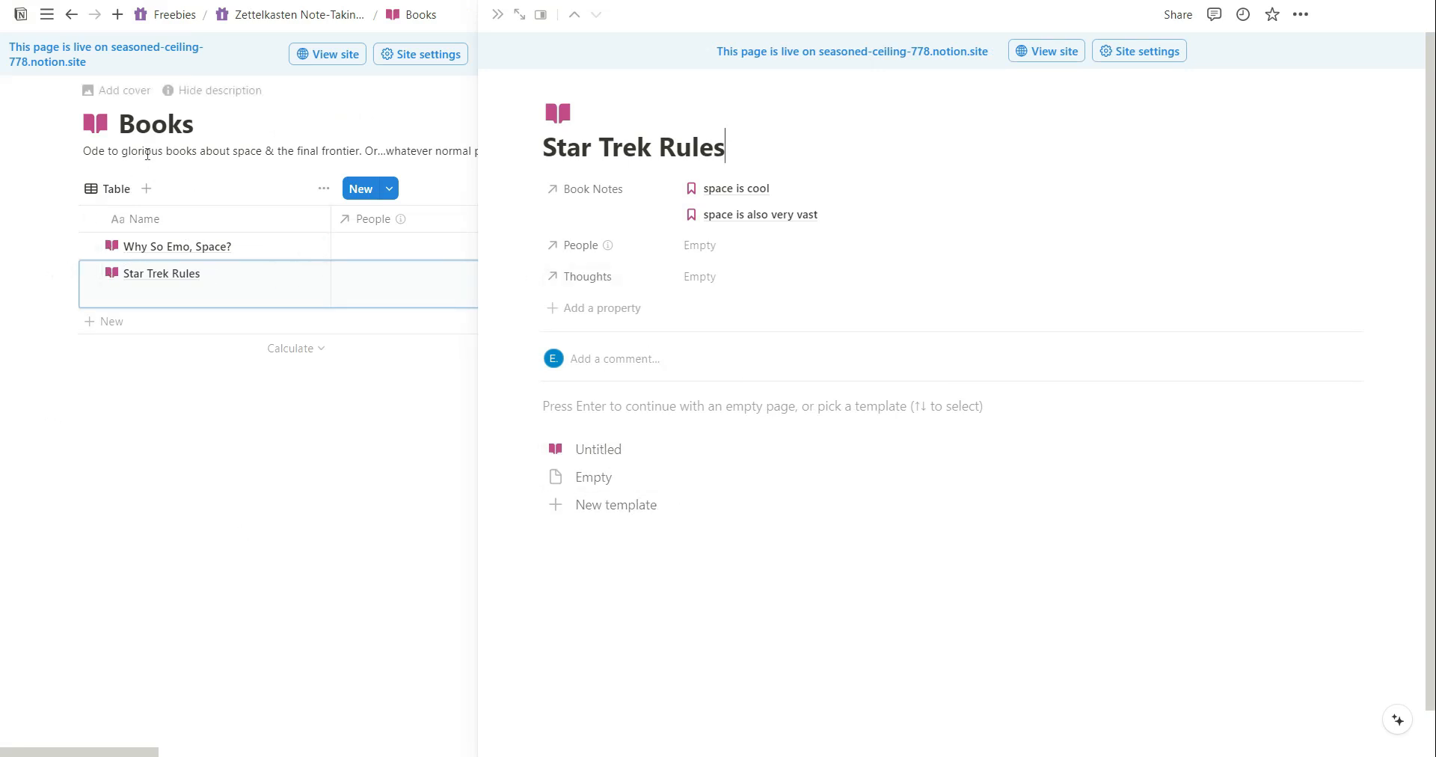
pyautogui.click(600, 413)
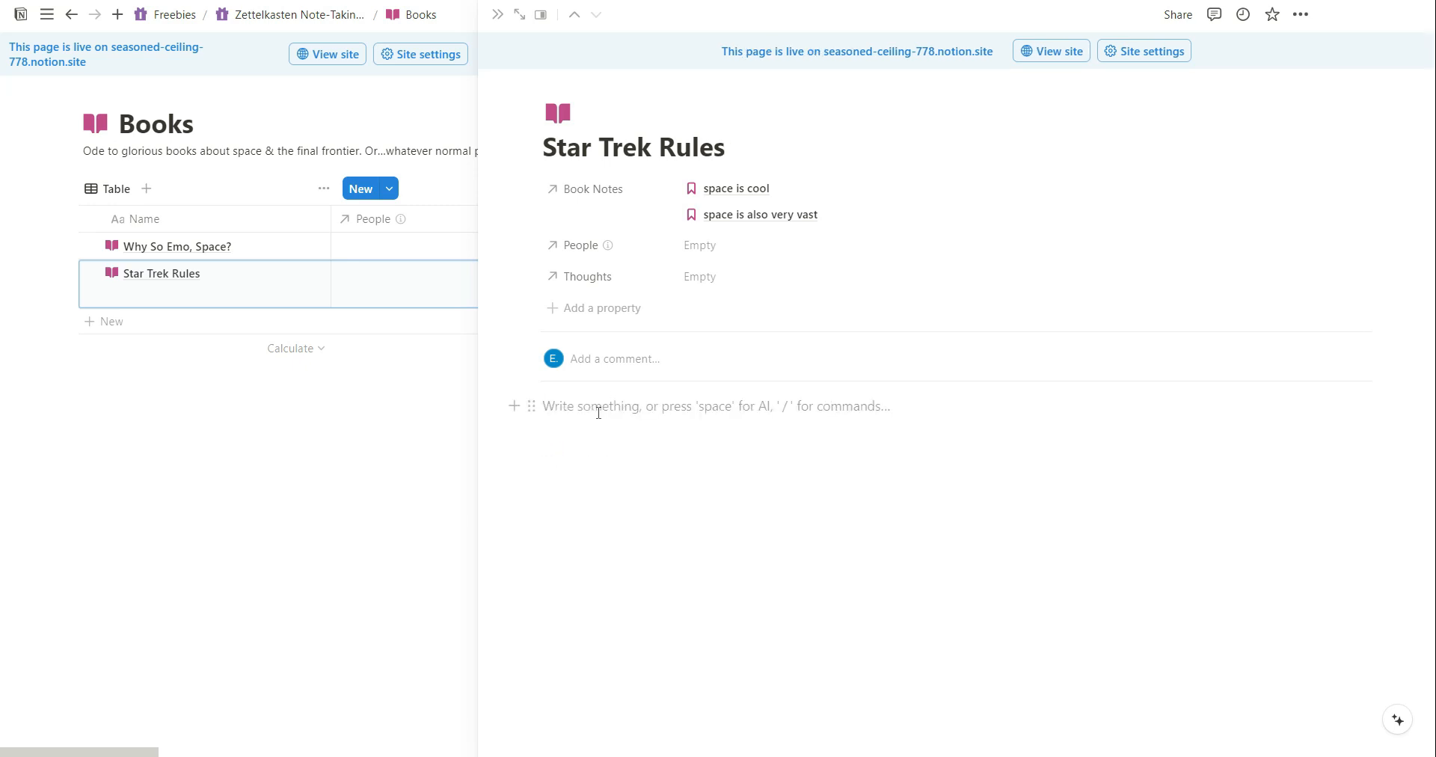
pyautogui.write('text')
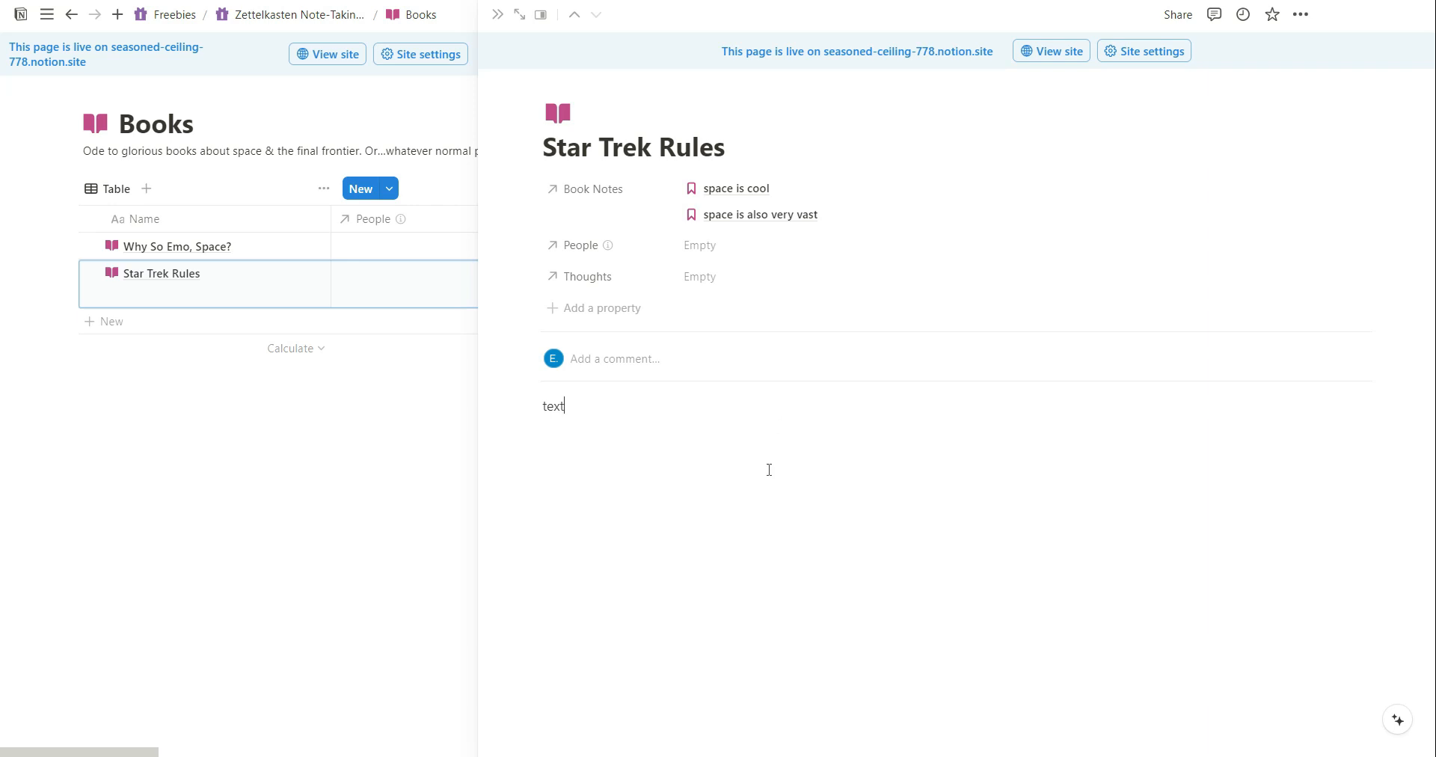
pyautogui.hotkey('ctrl', 'a')
pyautogui.press('BackSpace')
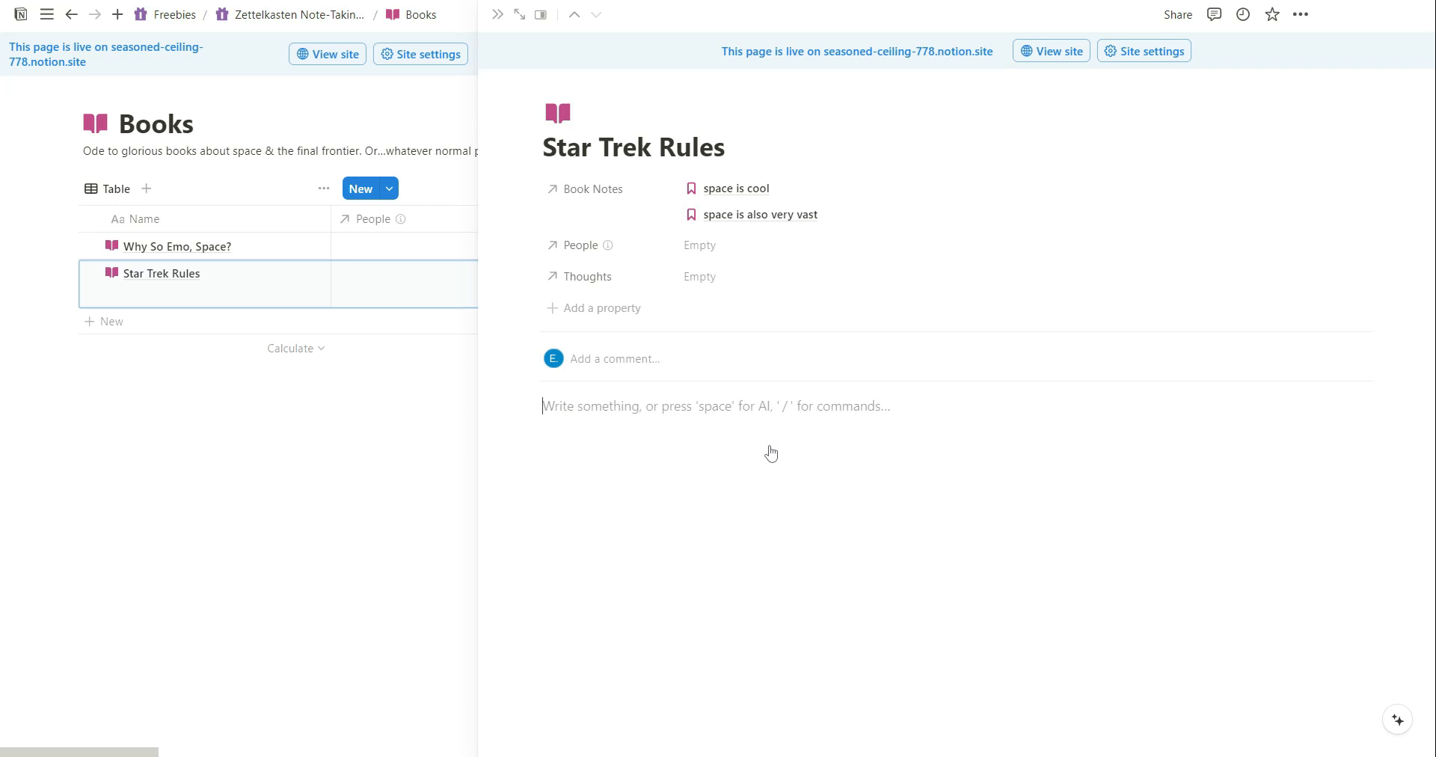
pyautogui.press('BackSpace')
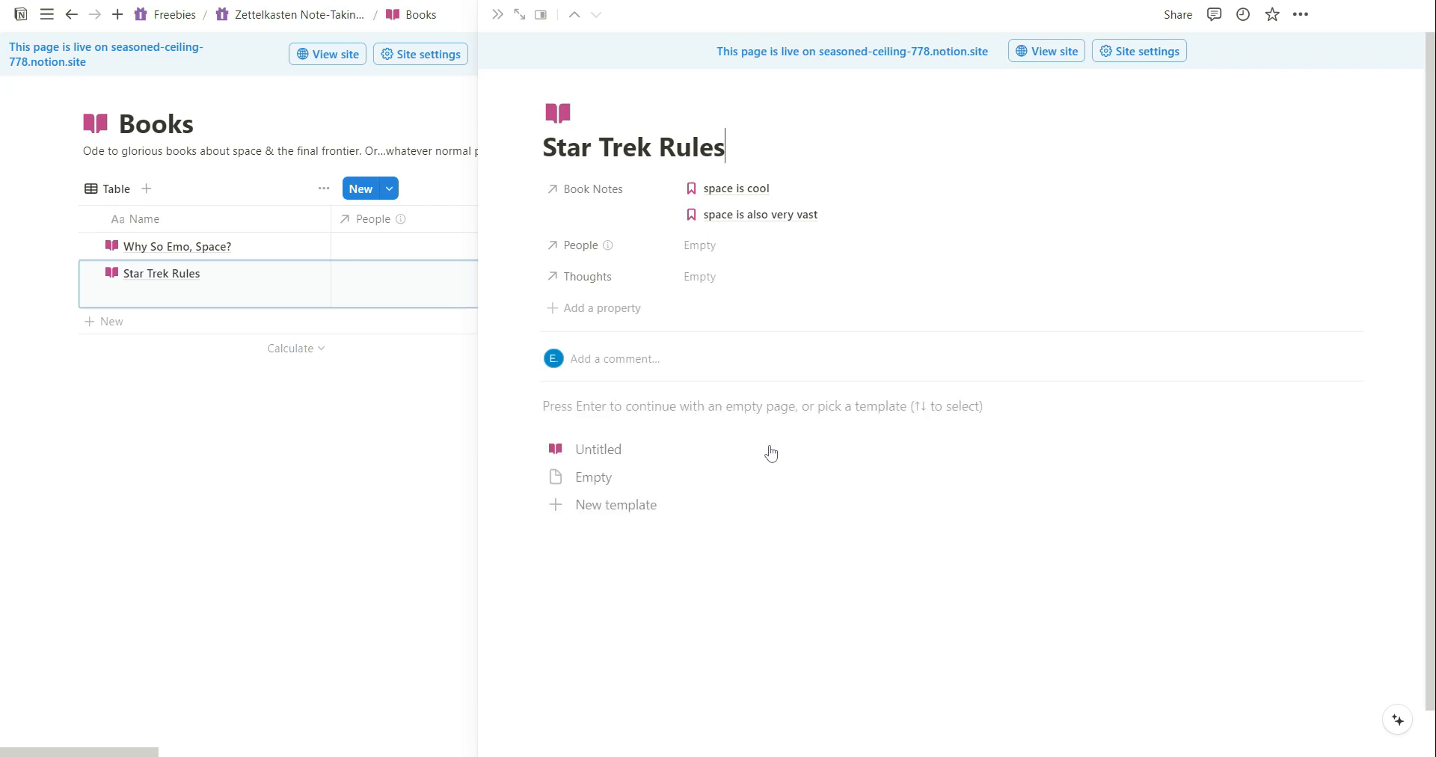
pyautogui.click(601, 459)
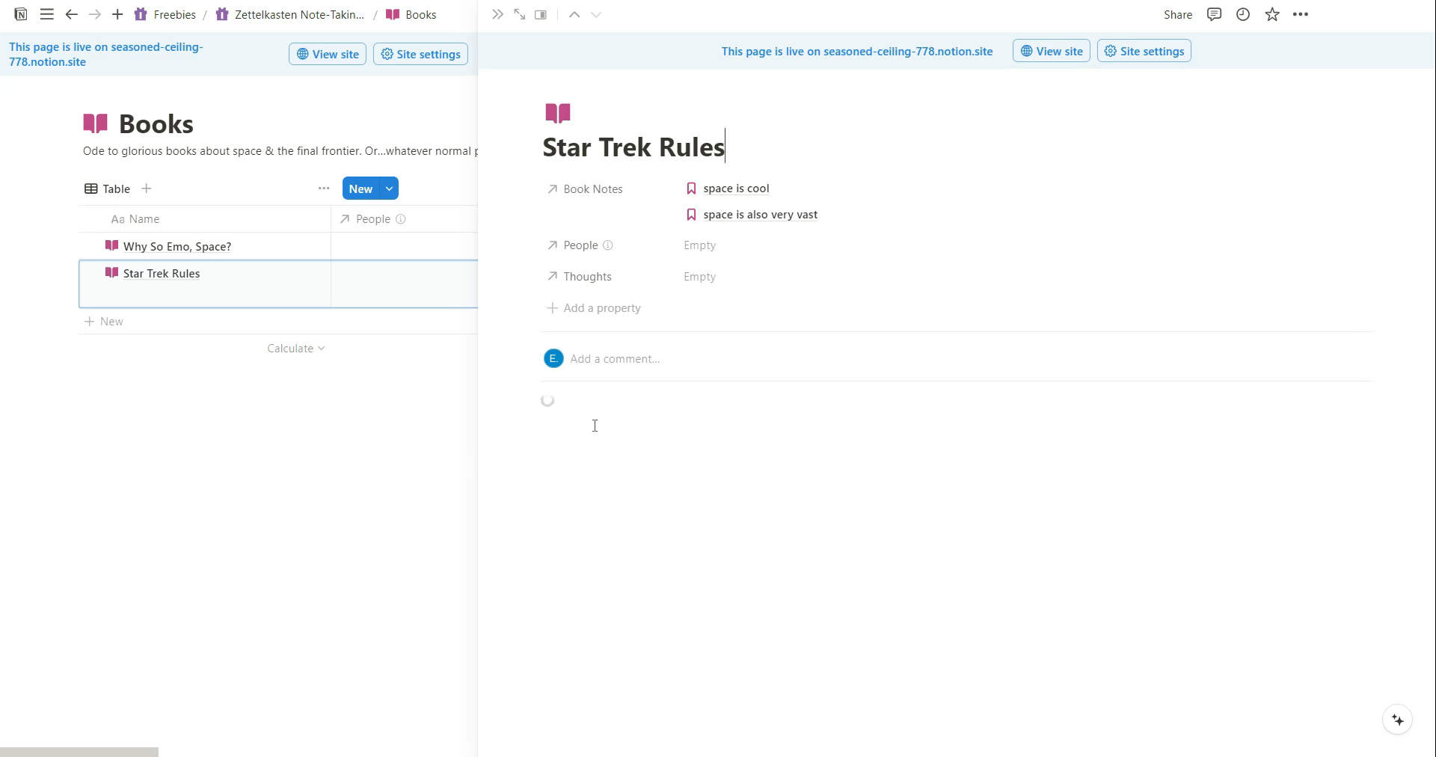
pyautogui.click(613, 665)
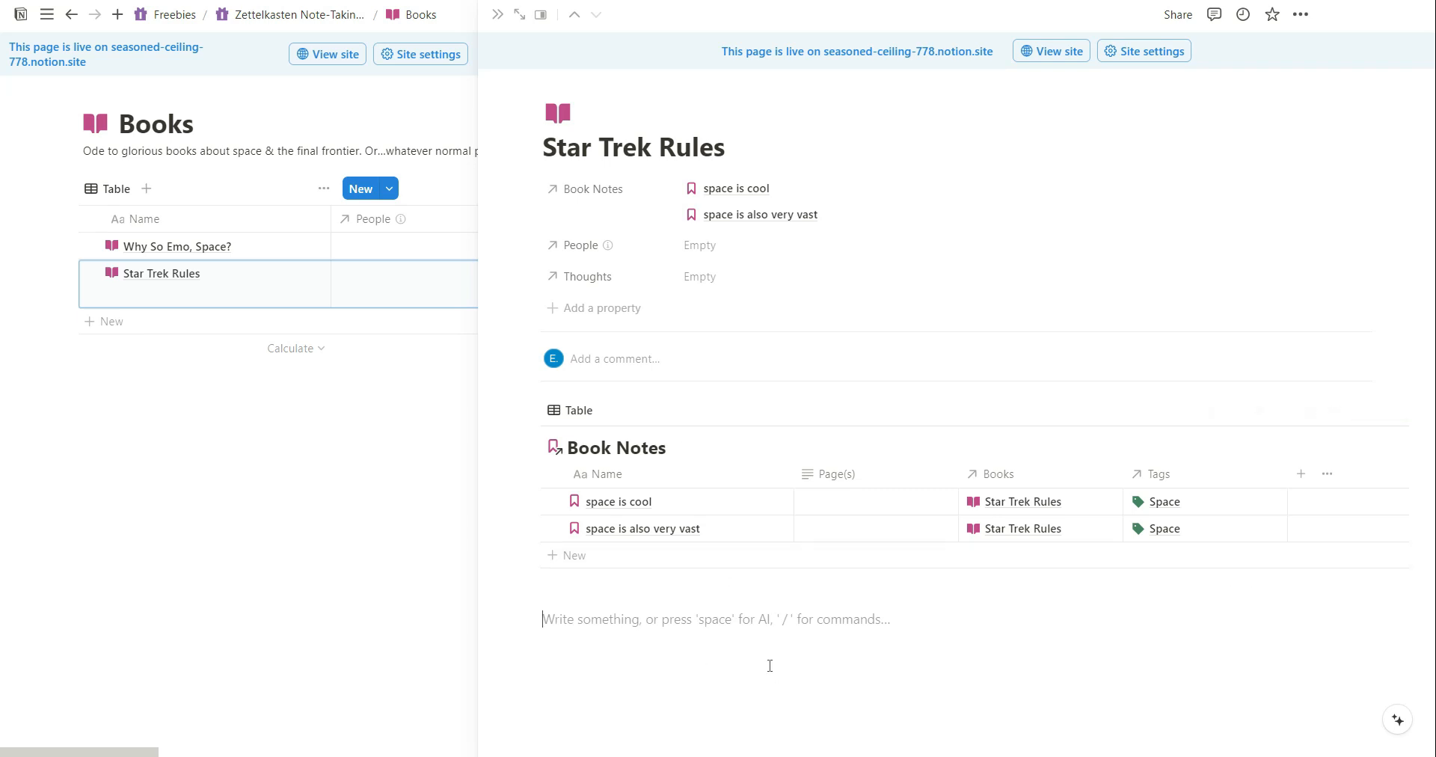
pyautogui.write('text')
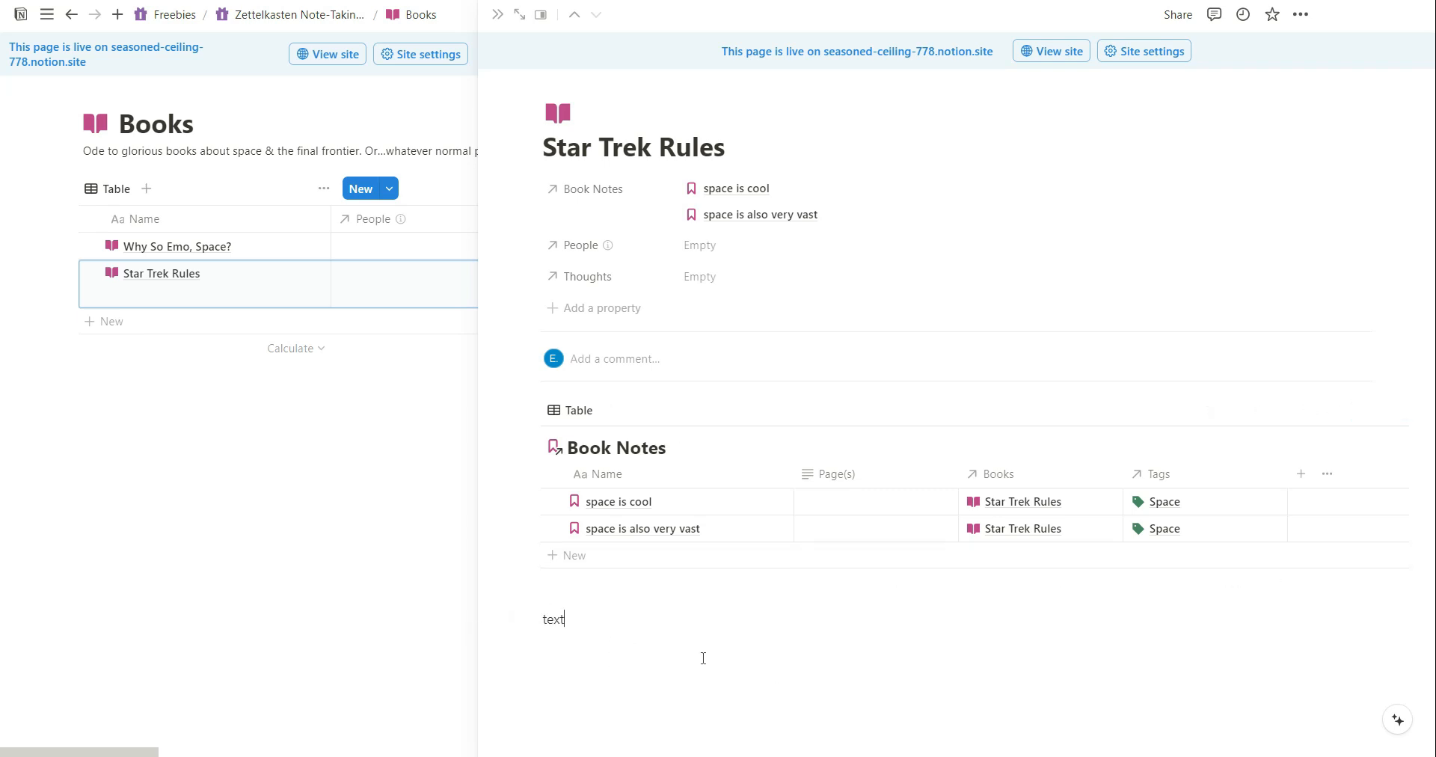
pyautogui.press('BackSpace')
pyautogui.press('BackSpace')
pyautogui.press('BackSpace')
pyautogui.press('BackSpace')
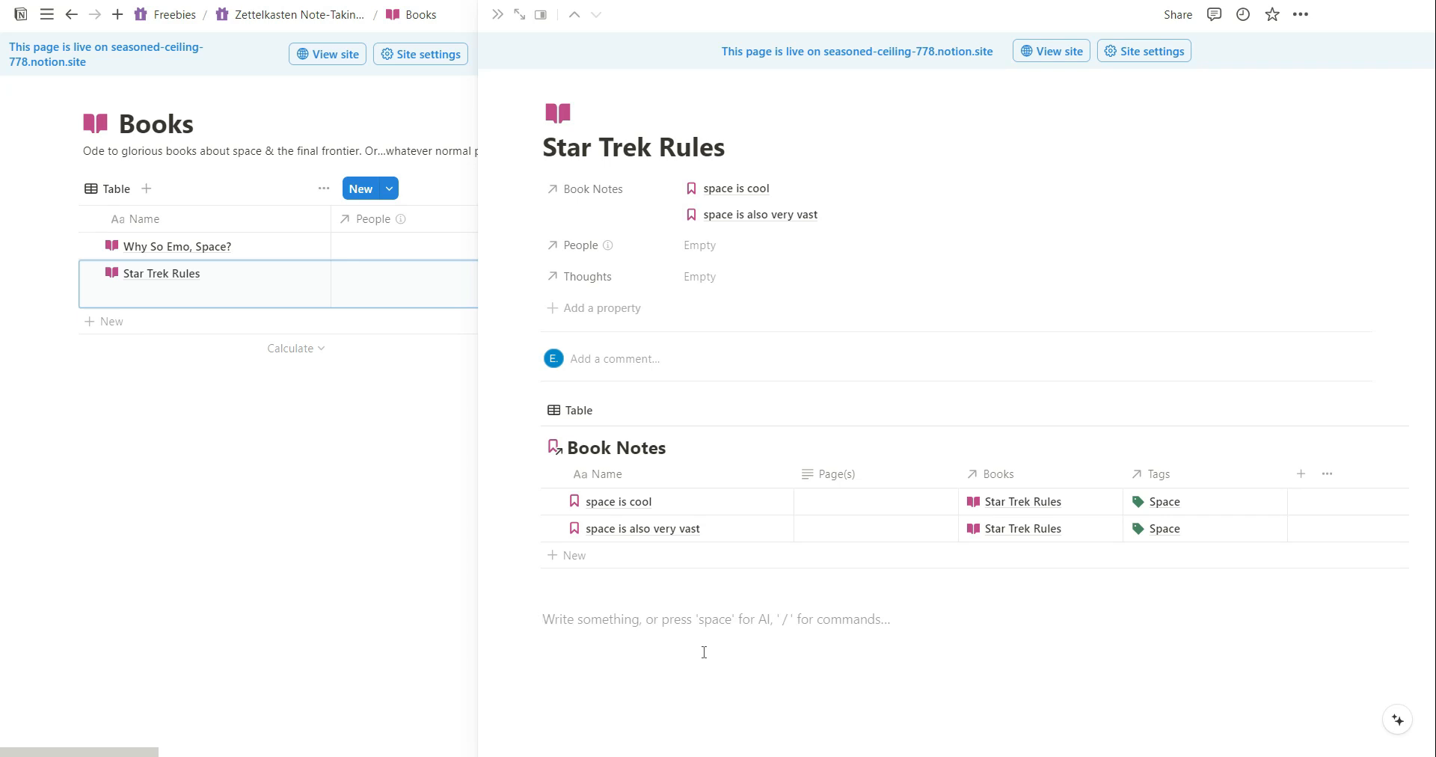
pyautogui.press('BackSpace')
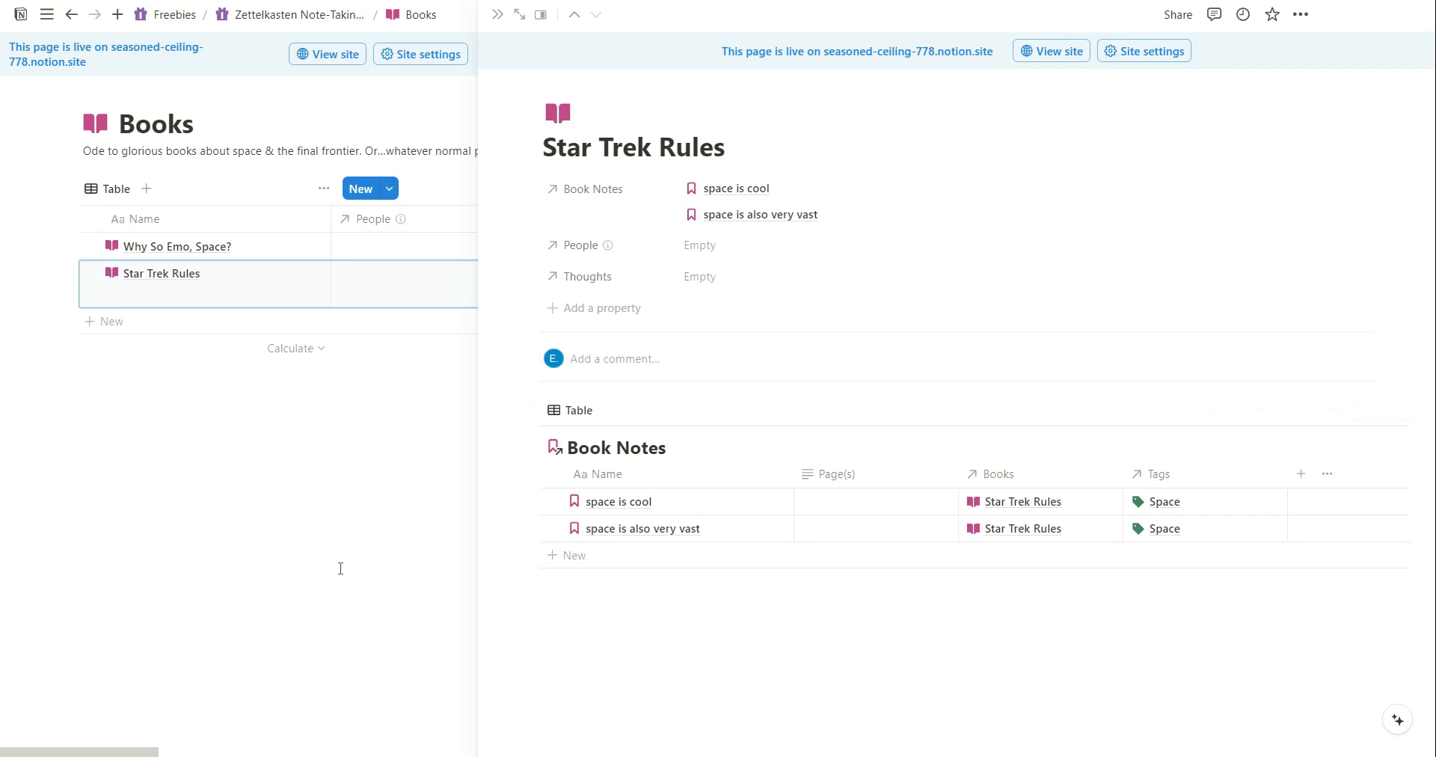
pyautogui.click(498, 14)
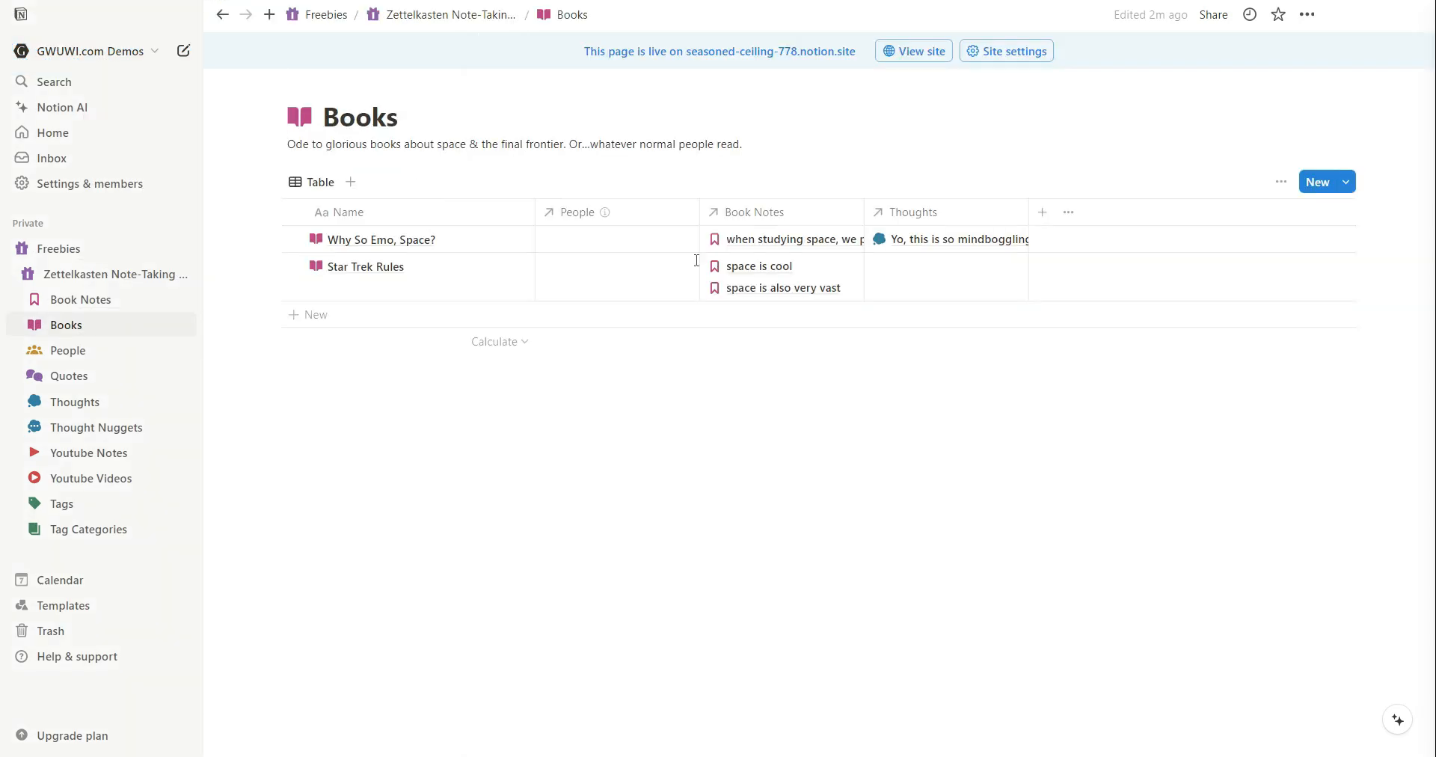
# Add a new book named test to the Books table and open its page.
pyautogui.click(319, 313)
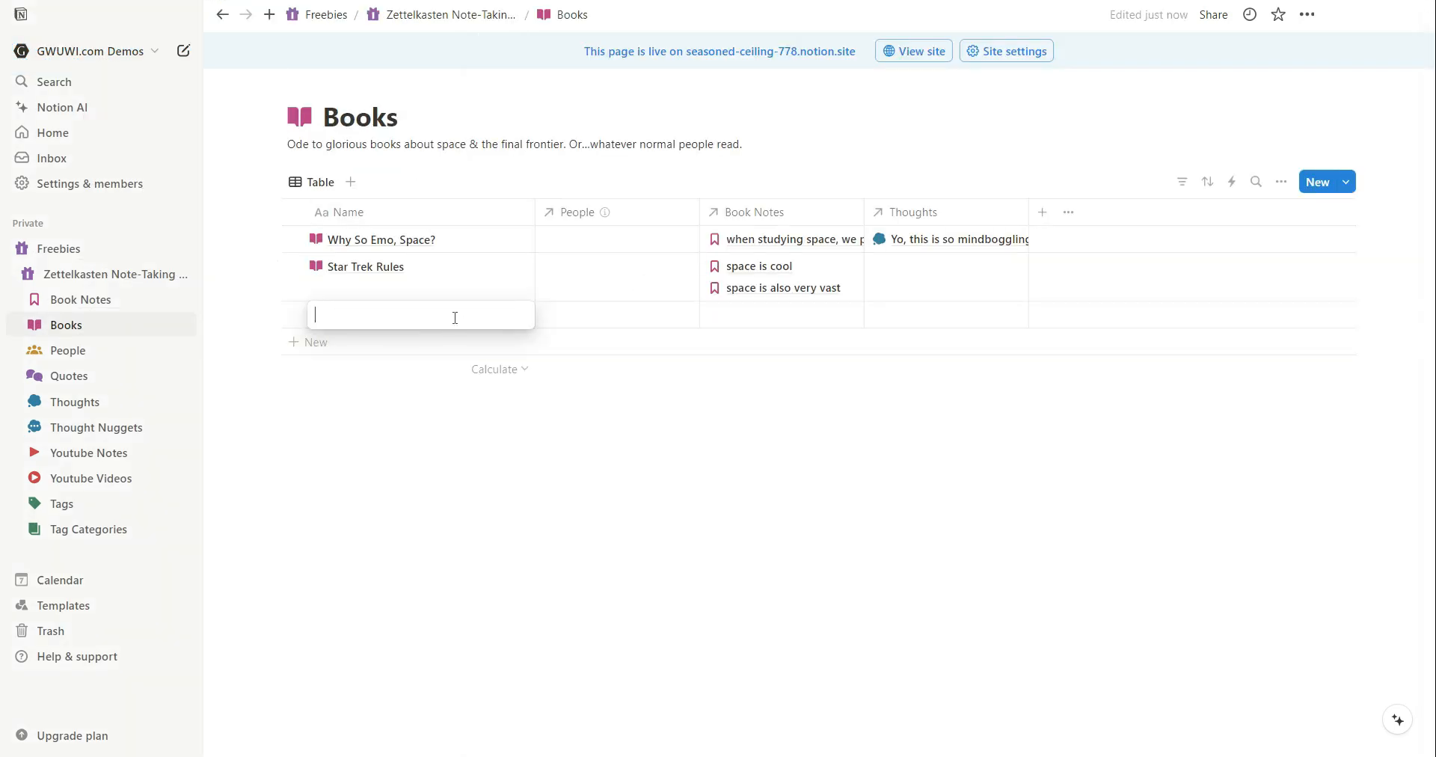
pyautogui.press('Return')
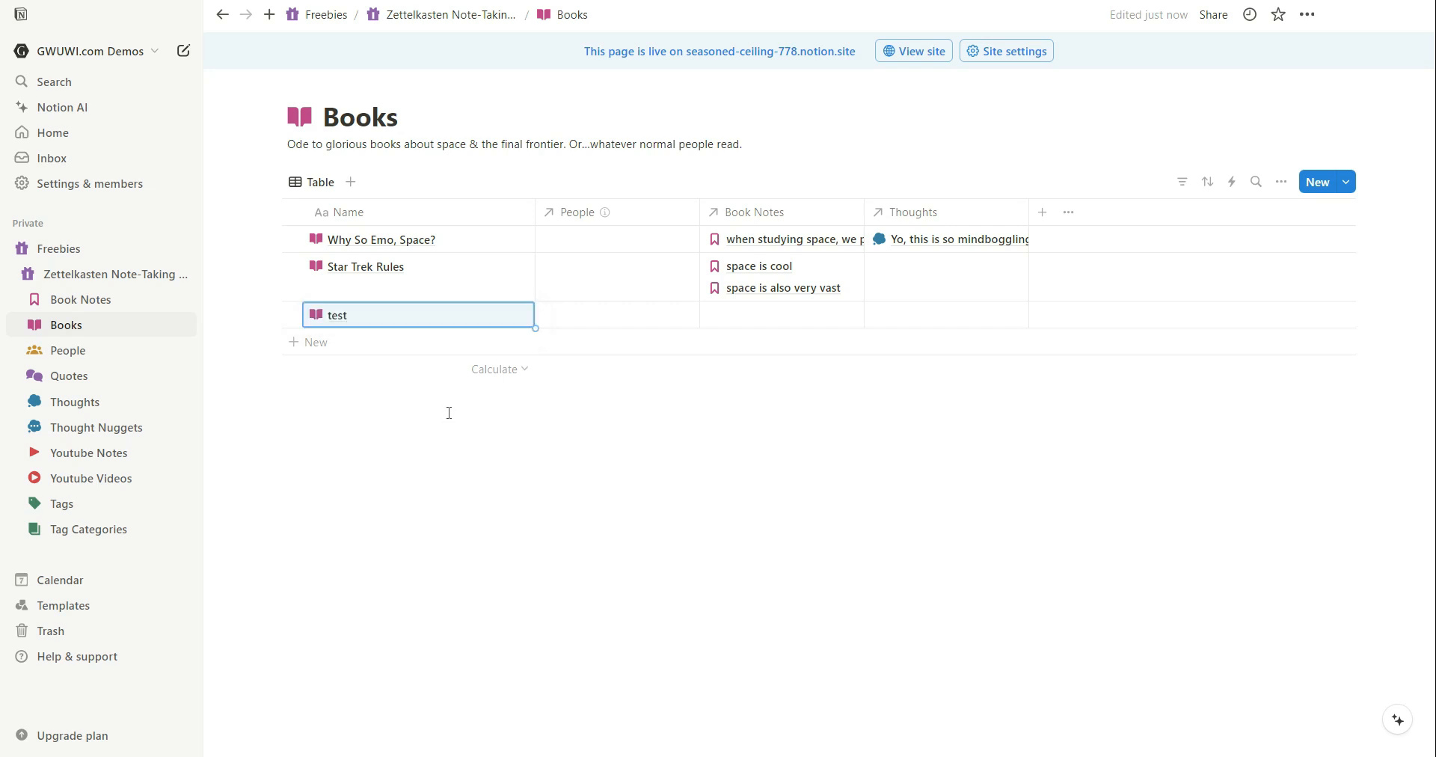
pyautogui.click(521, 320)
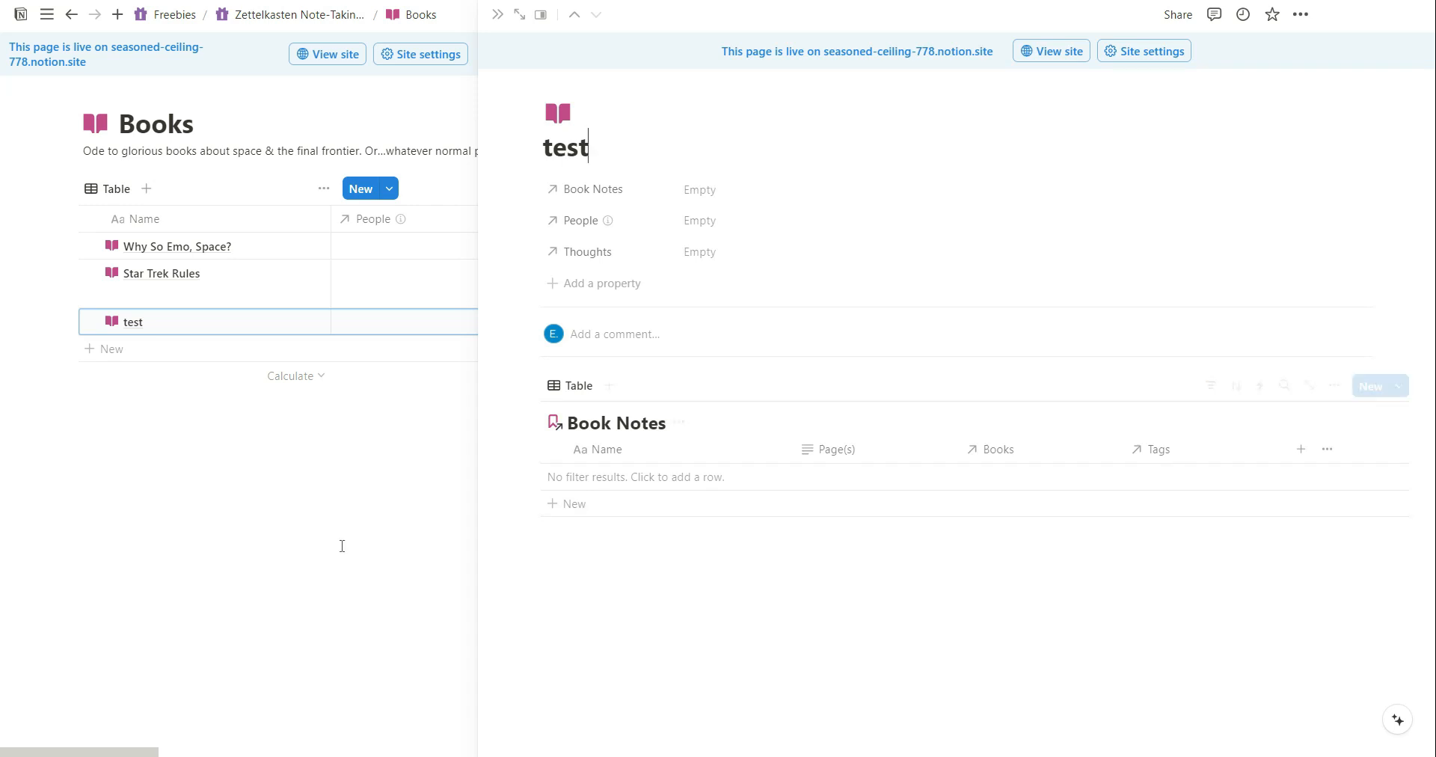
# Add a Book Notes row named test notes through the page's linked table, then close the page.
pyautogui.click(612, 483)
pyautogui.write('test 2')
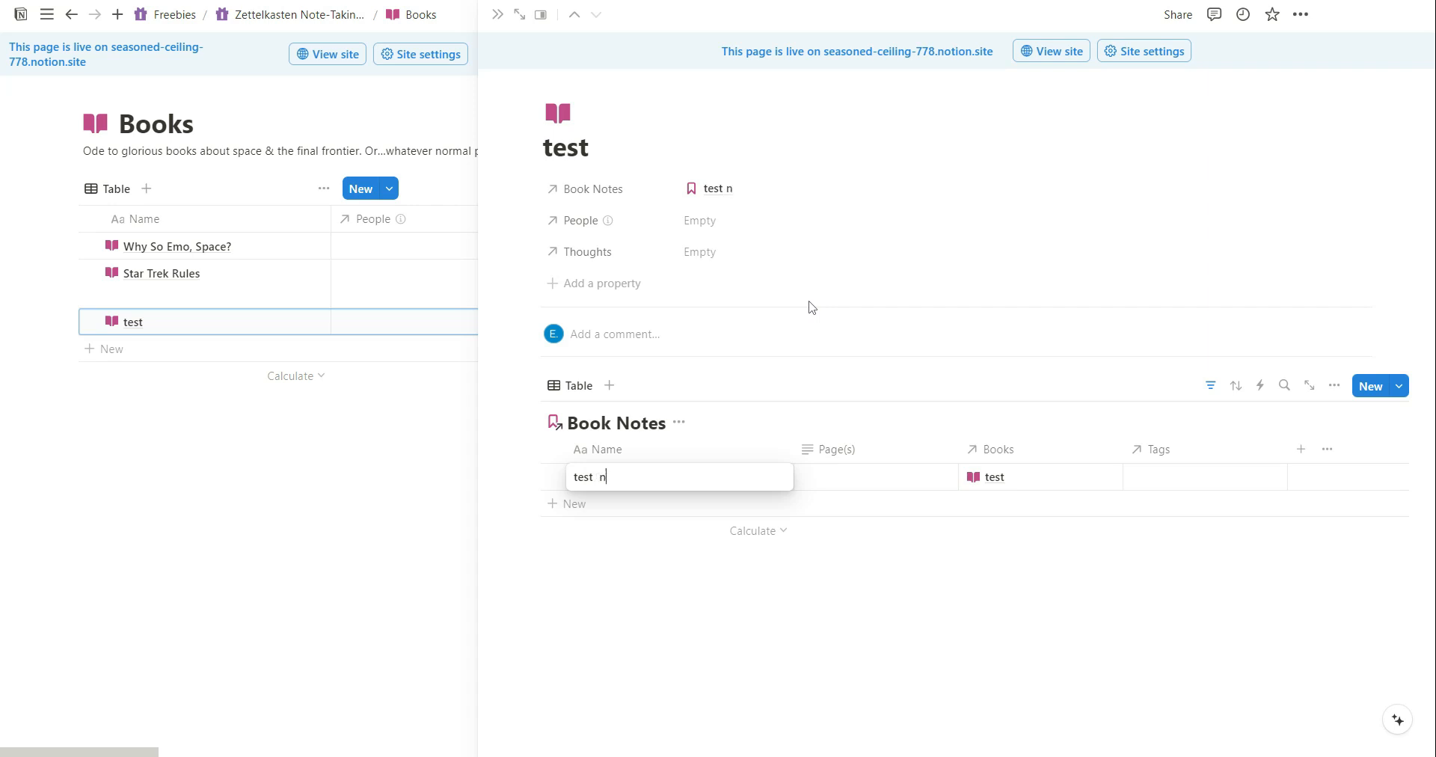
pyautogui.write('otes')
pyautogui.press('Escape')
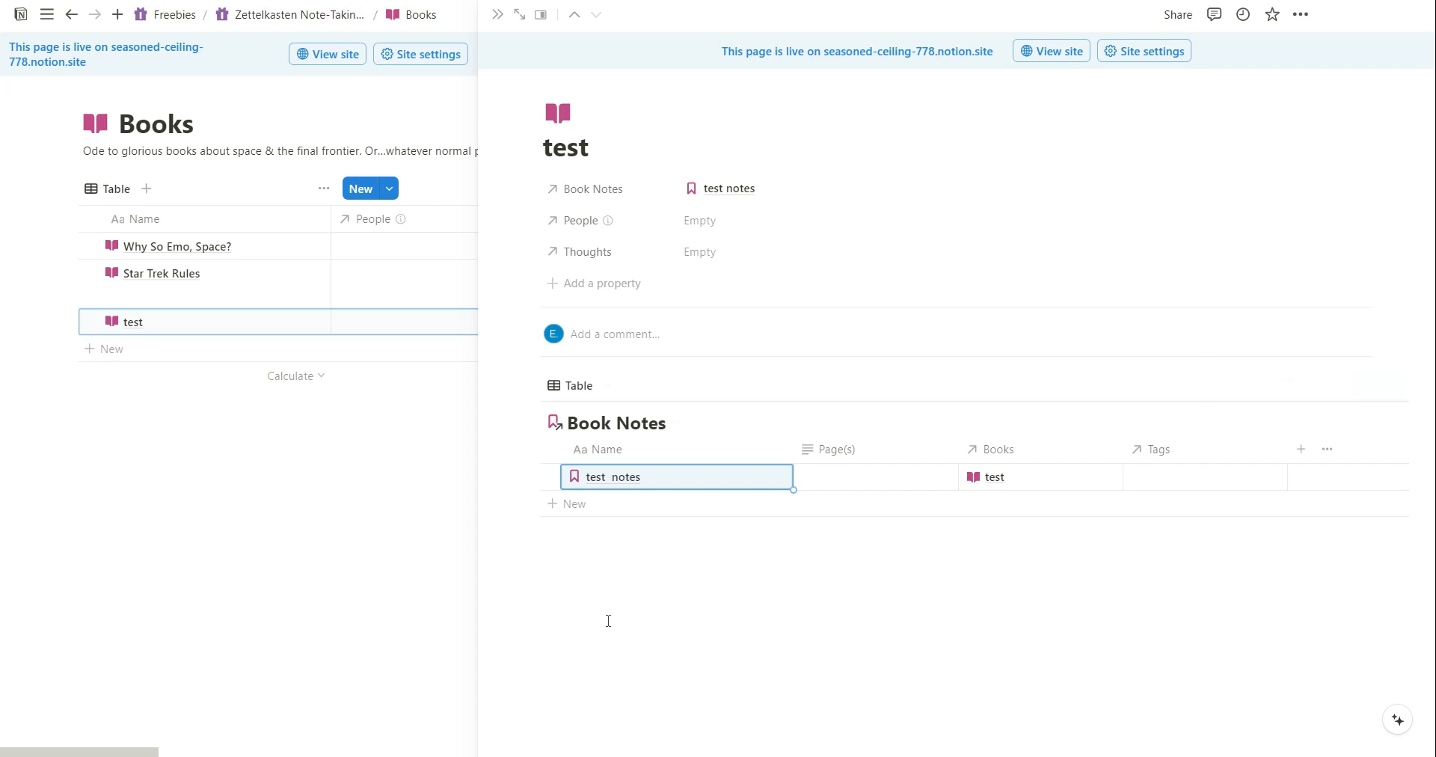
pyautogui.click(302, 510)
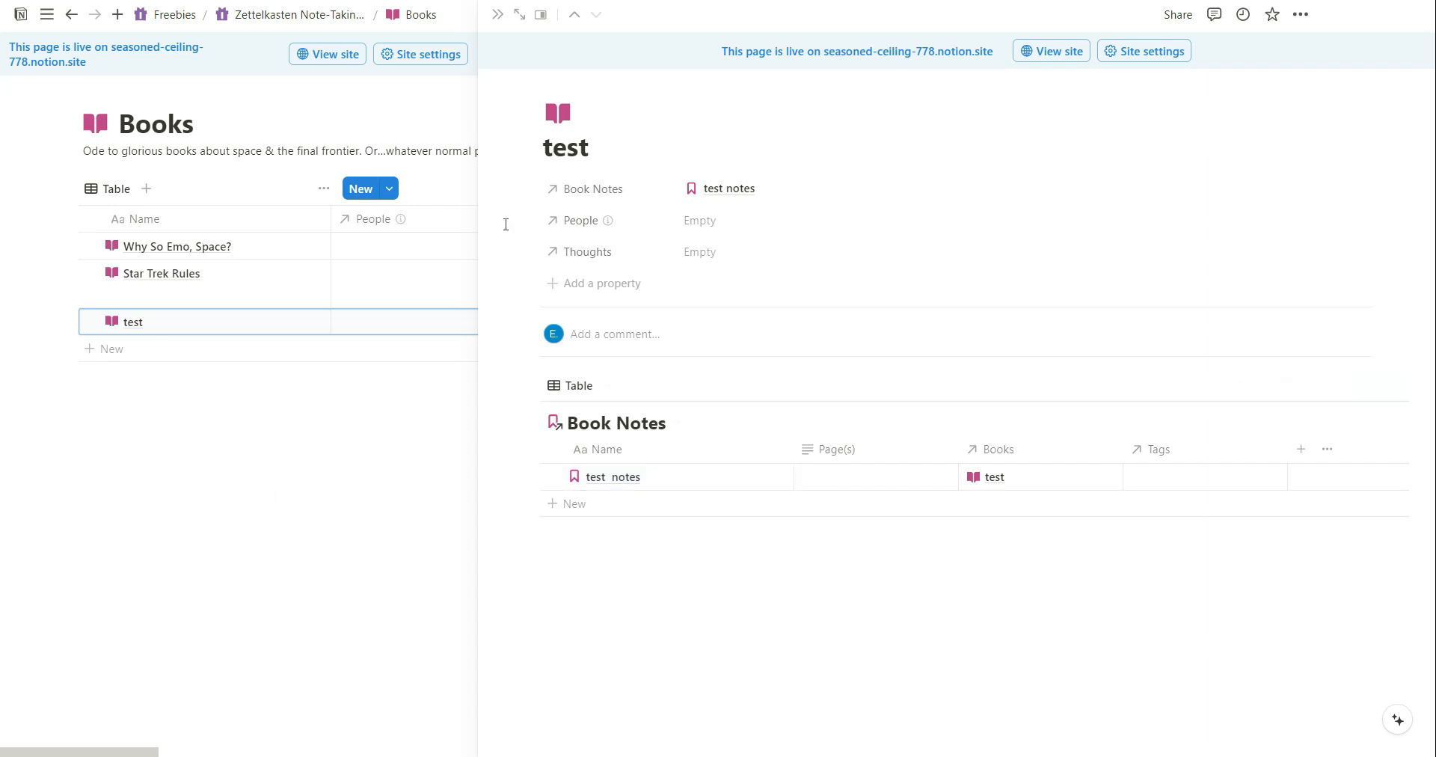
pyautogui.press('Escape')
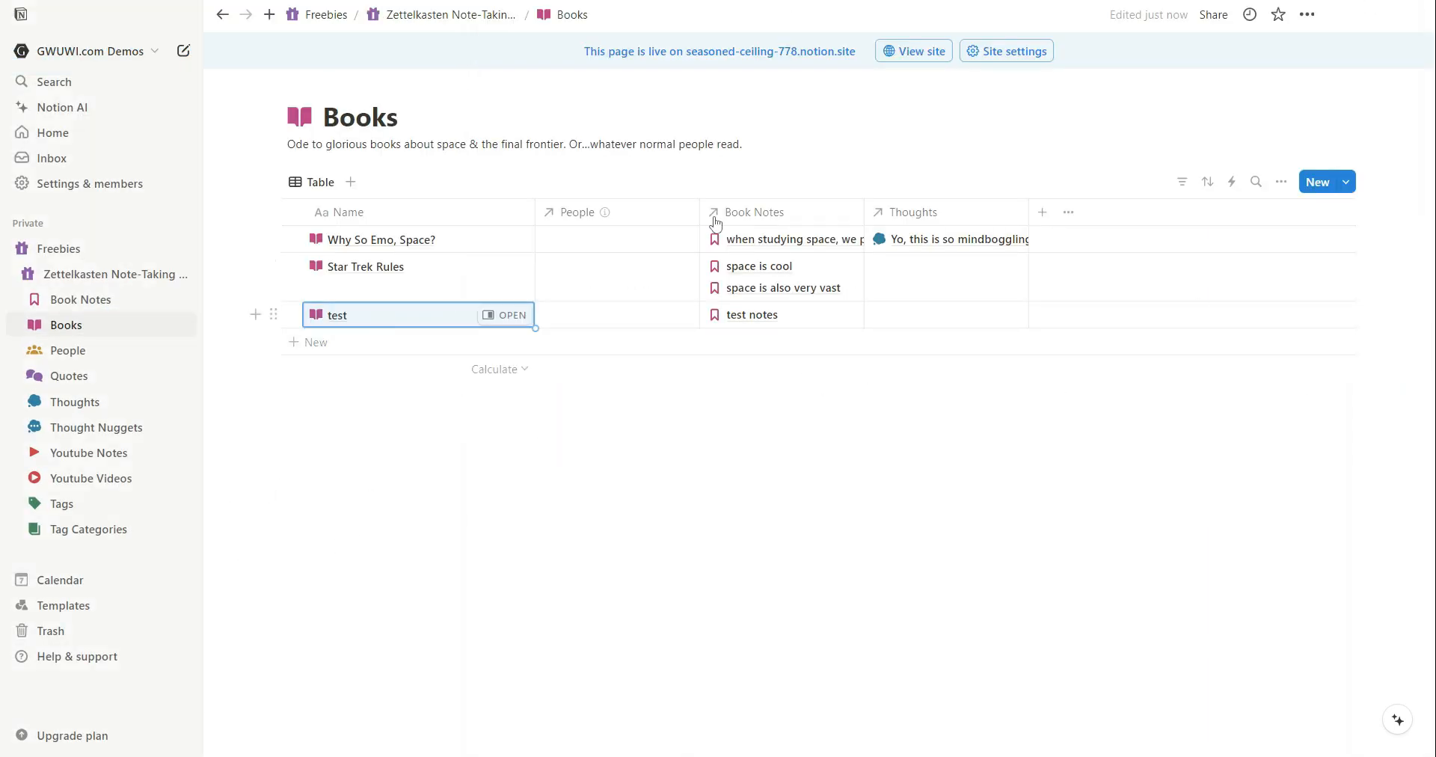